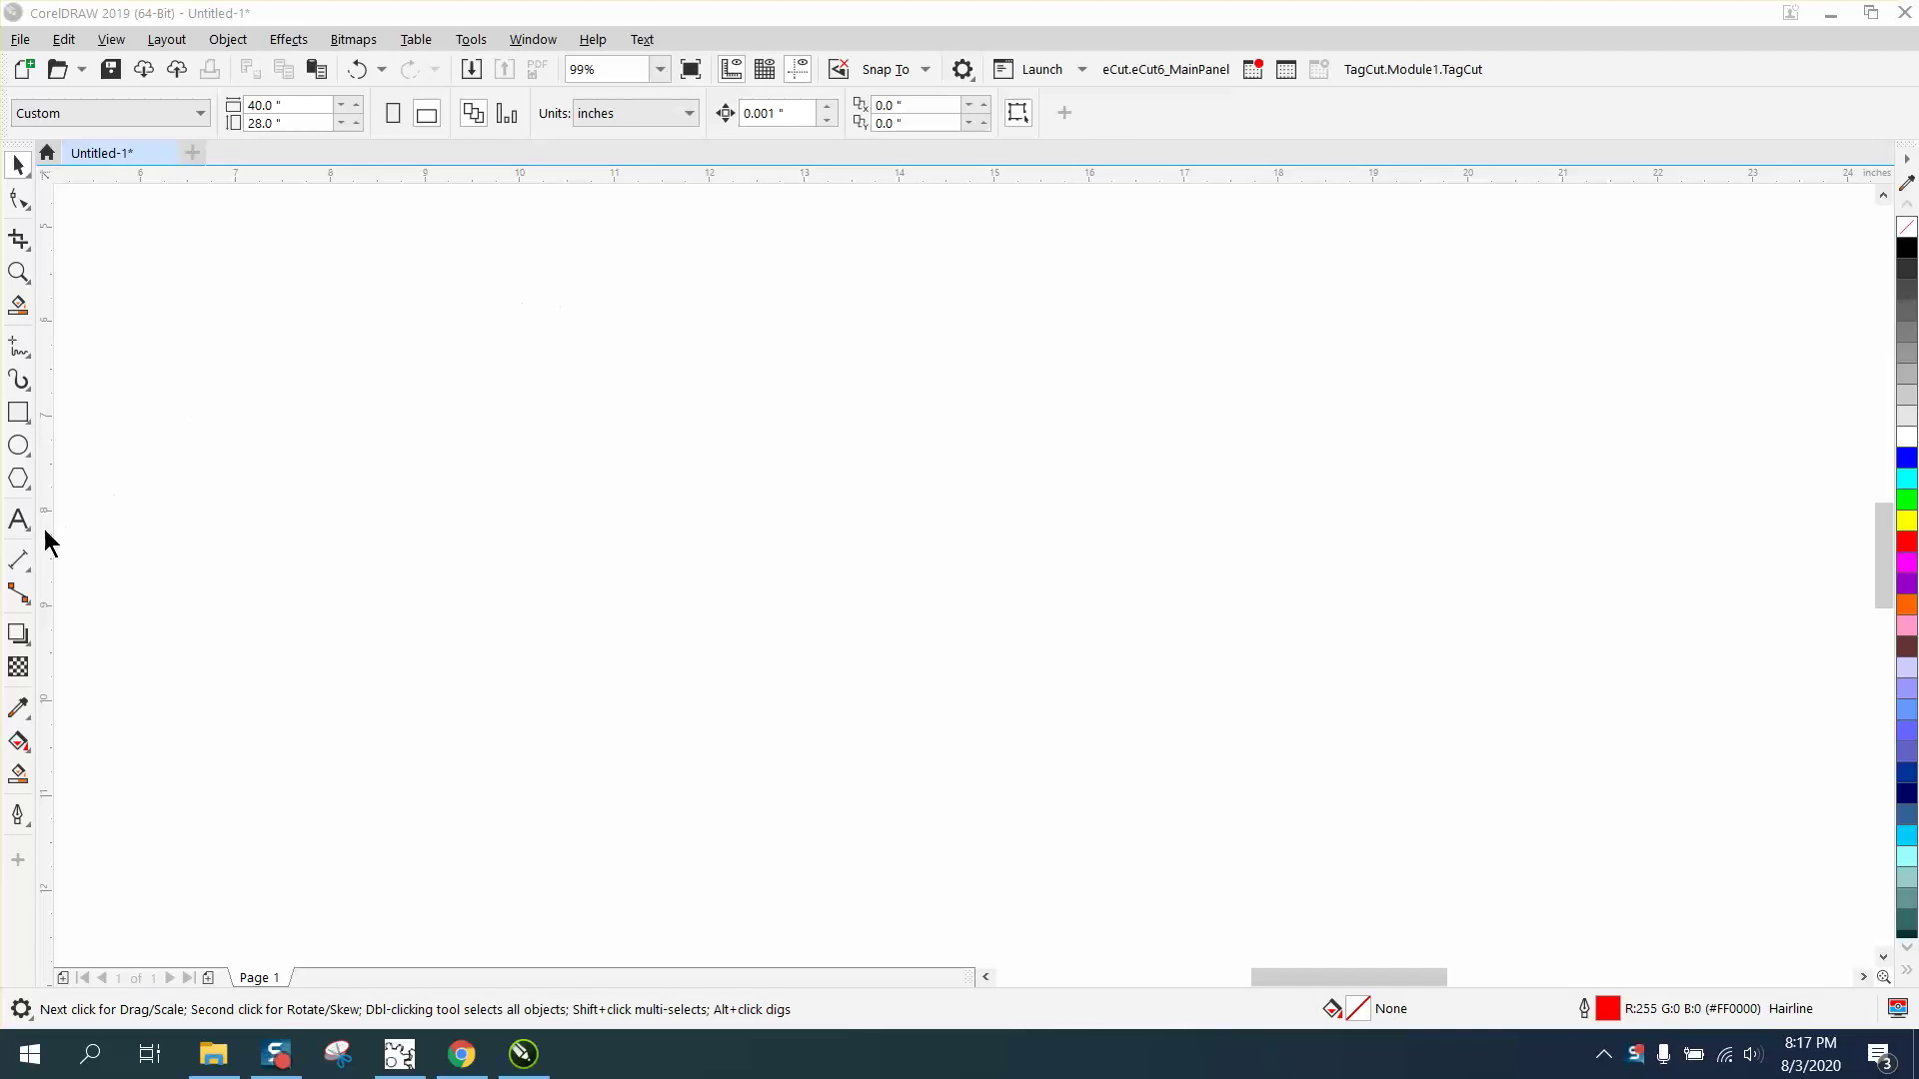
# Make Arial the default font for new artistic and paragraph text instead of Papyrus.
pyautogui.click(24, 523)
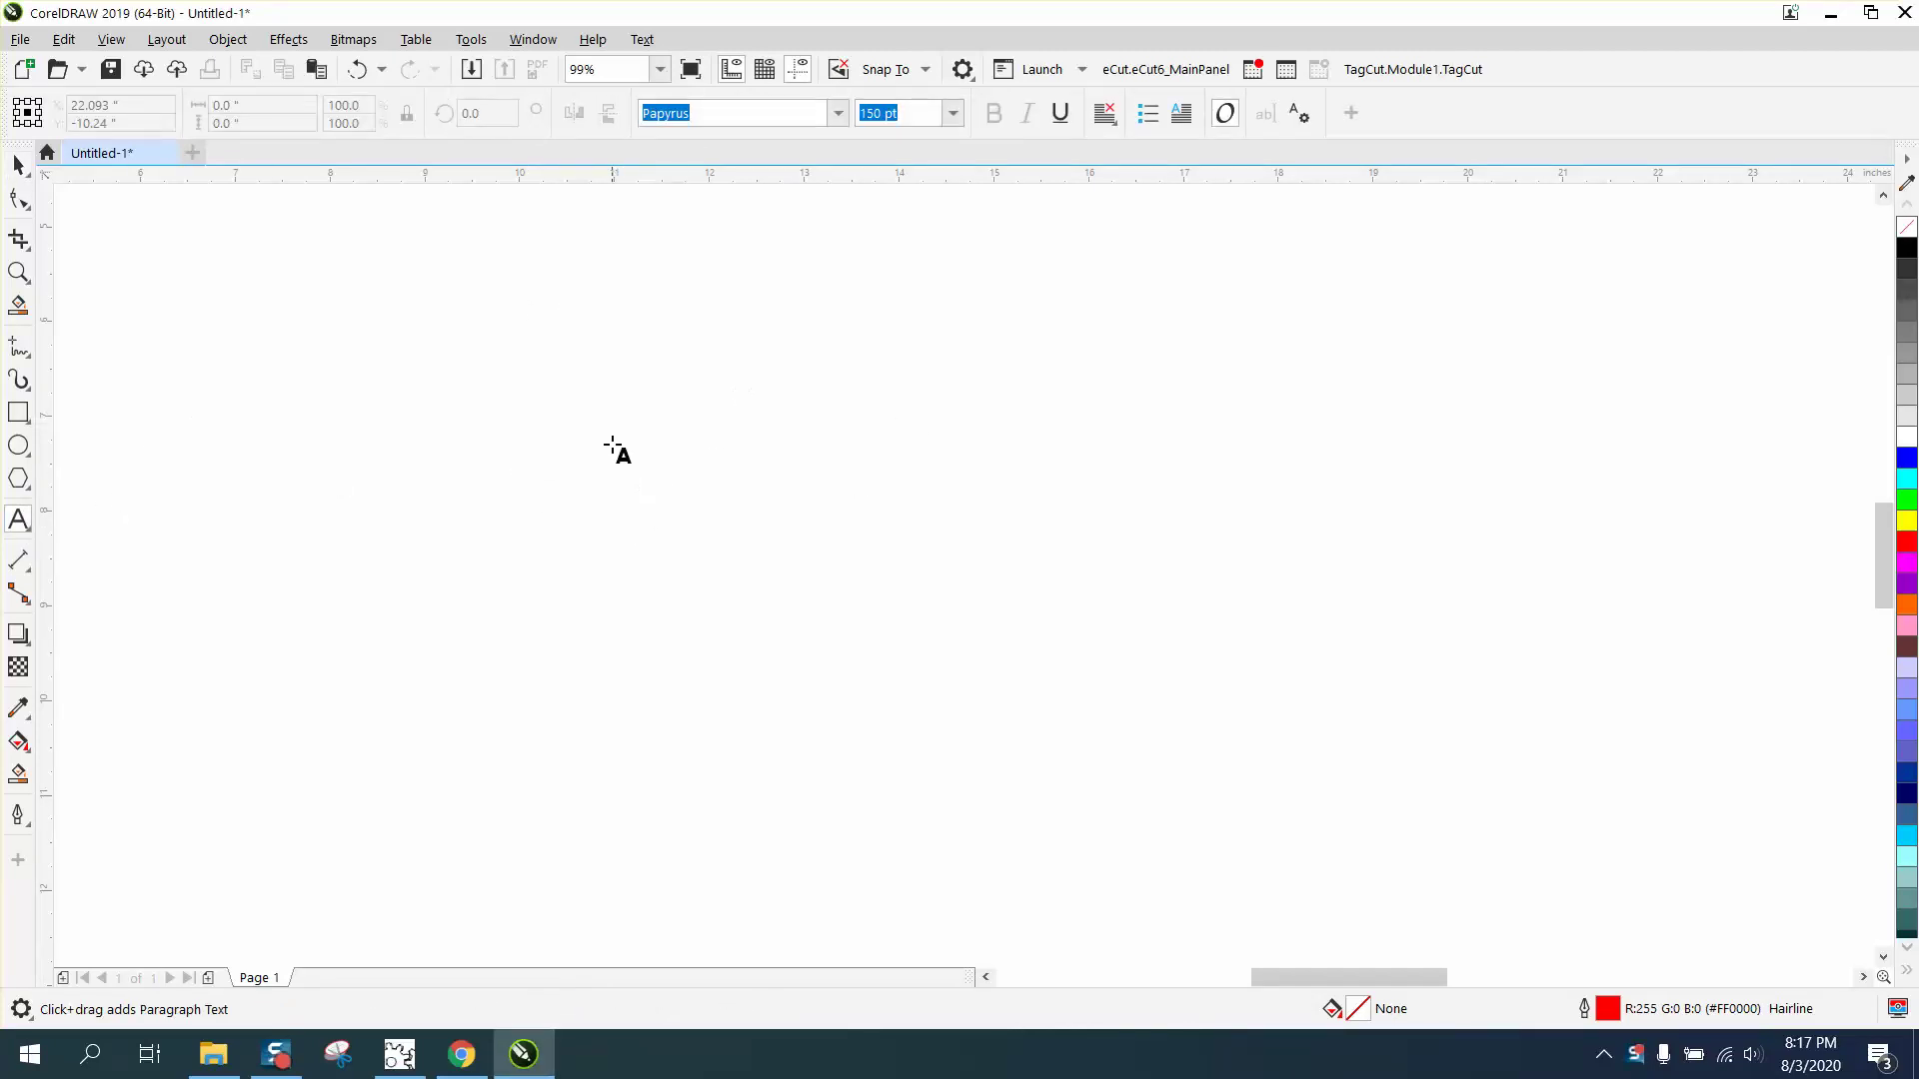
pyautogui.click(18, 165)
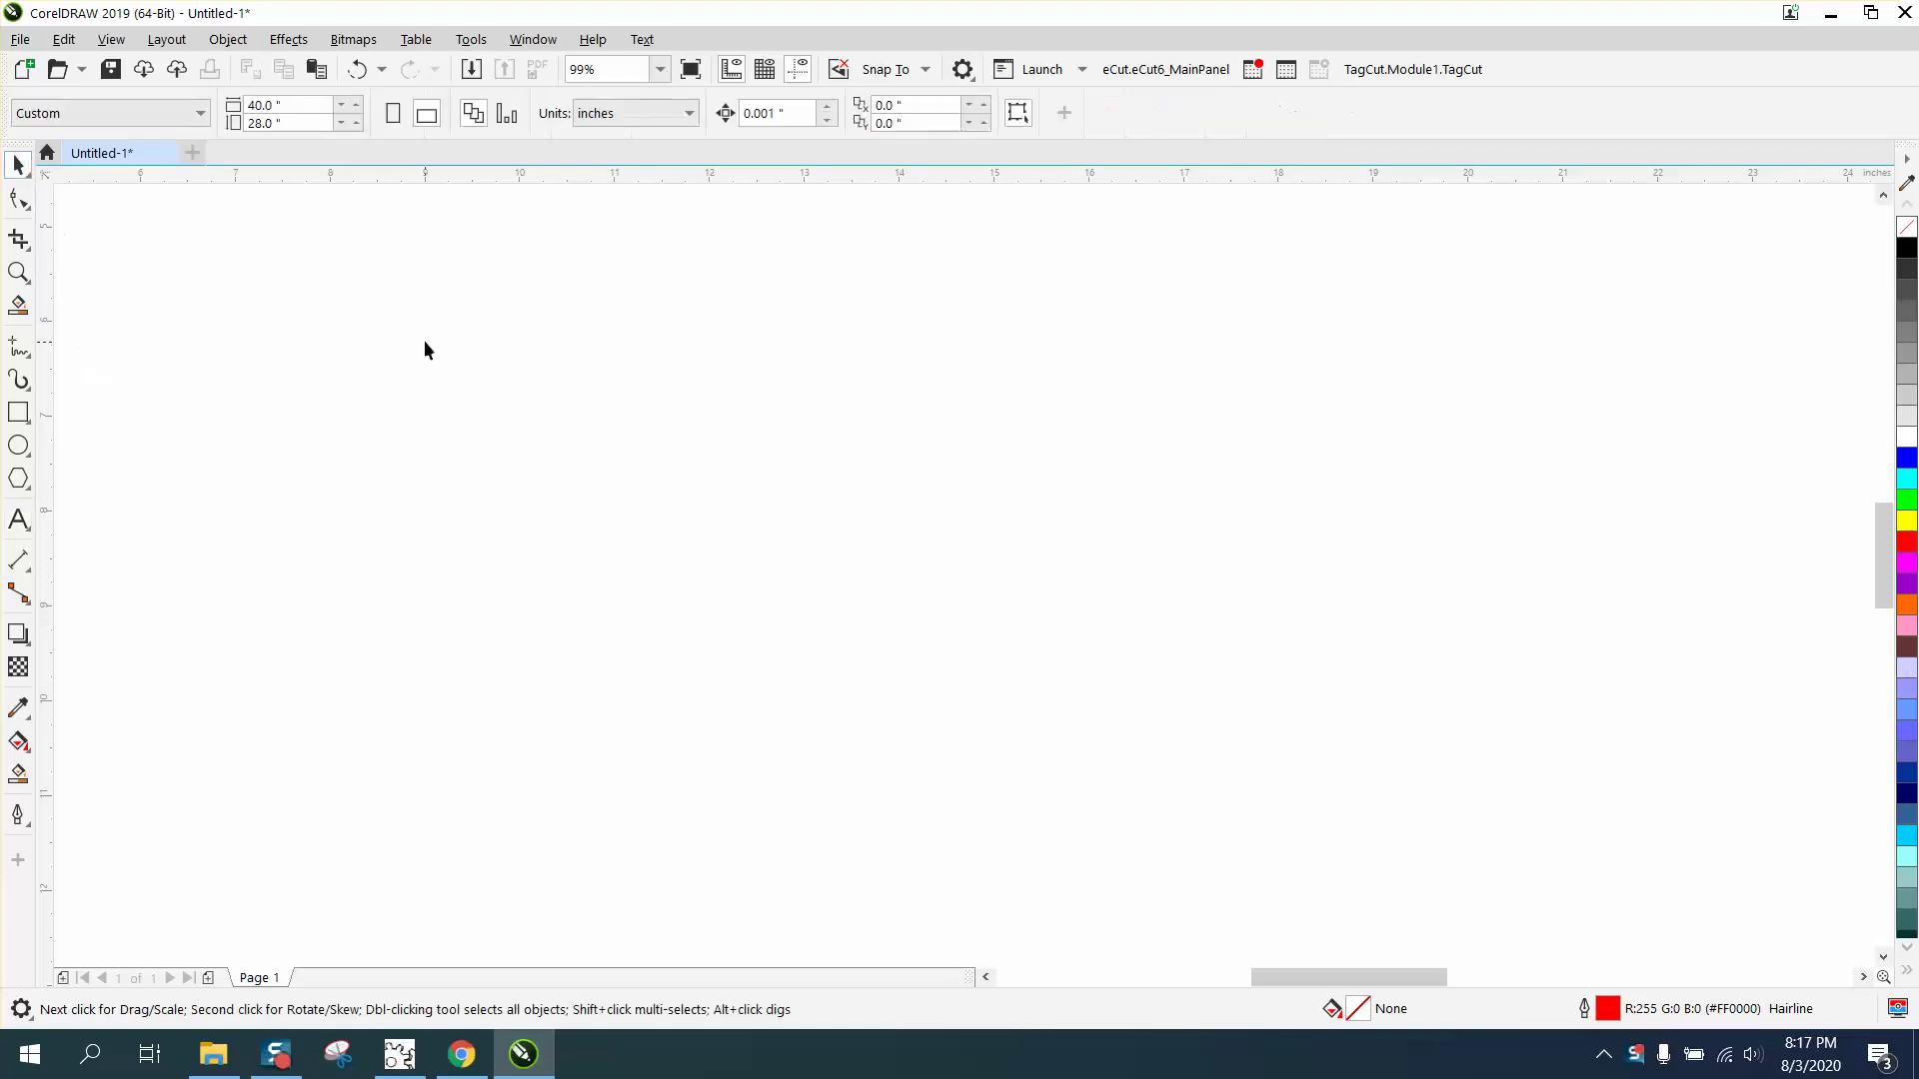
pyautogui.scroll(-2, 720, 439)
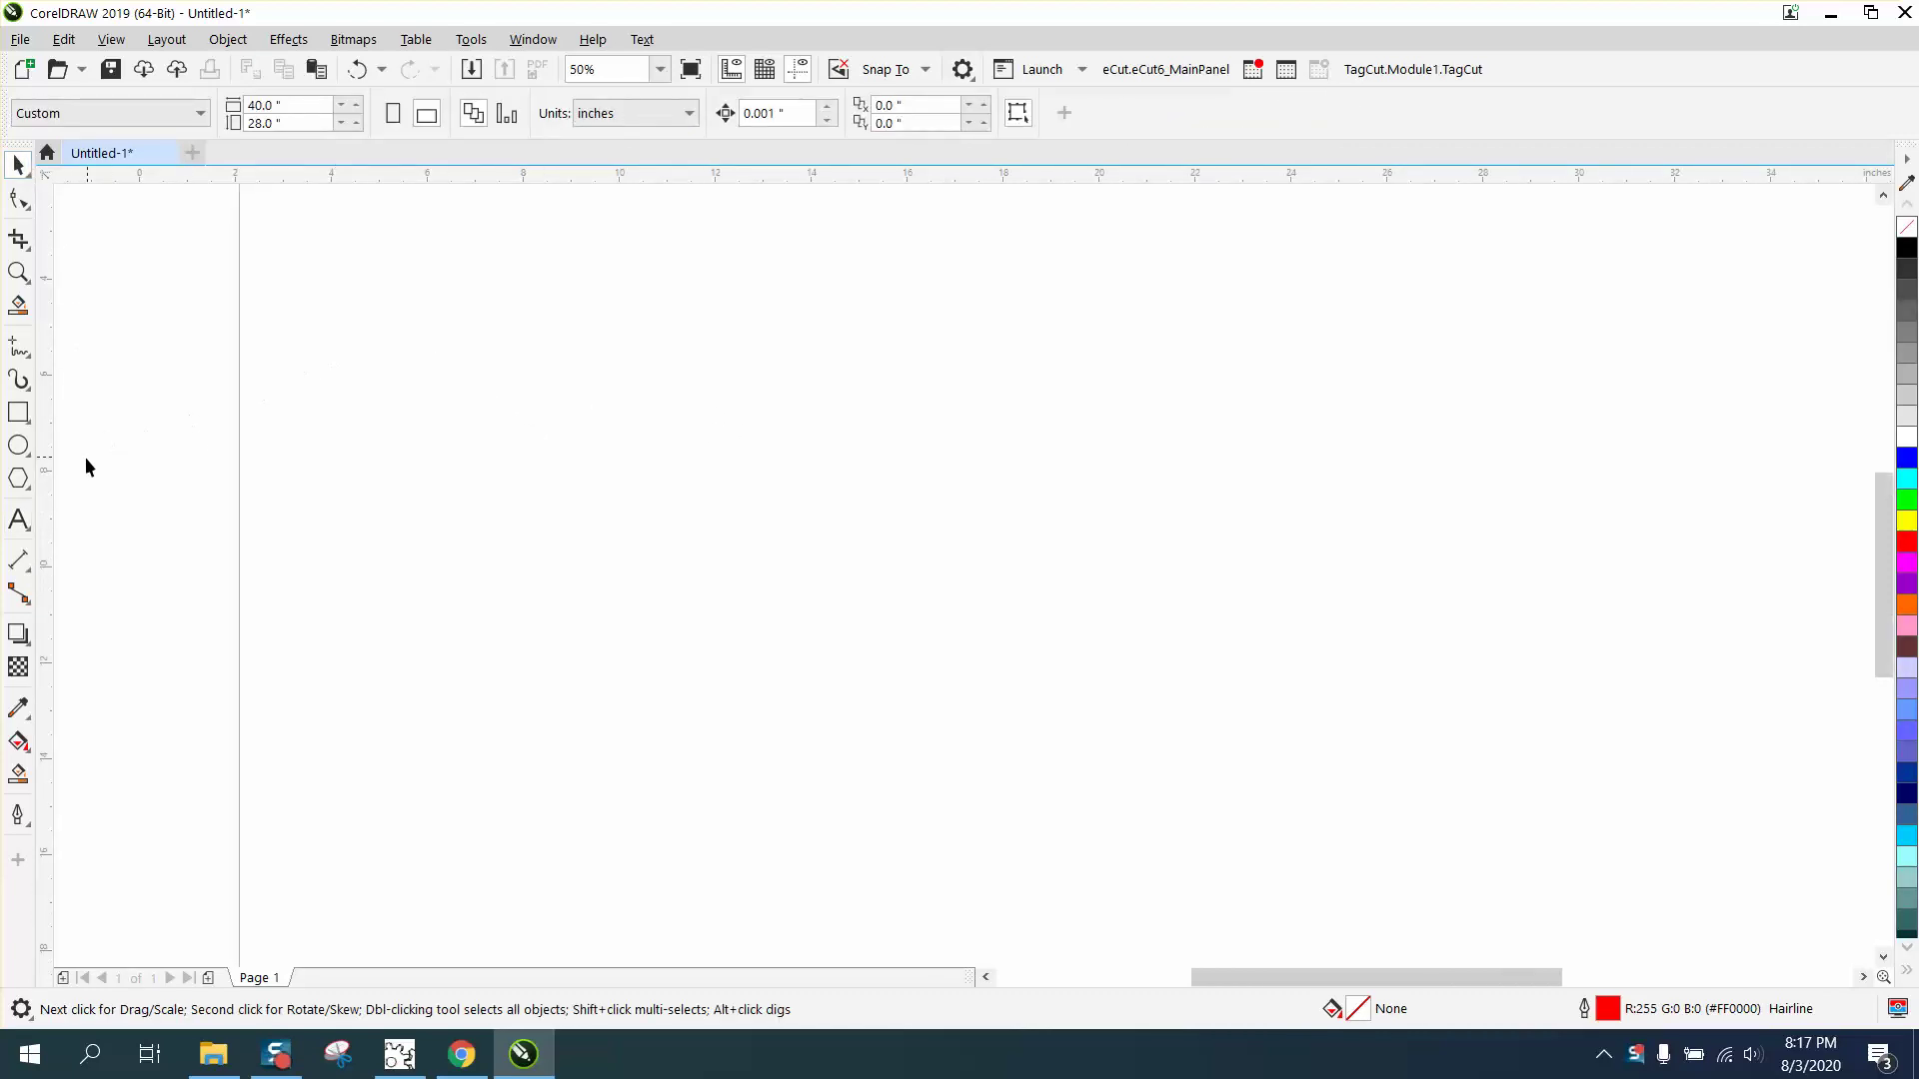
pyautogui.click(23, 522)
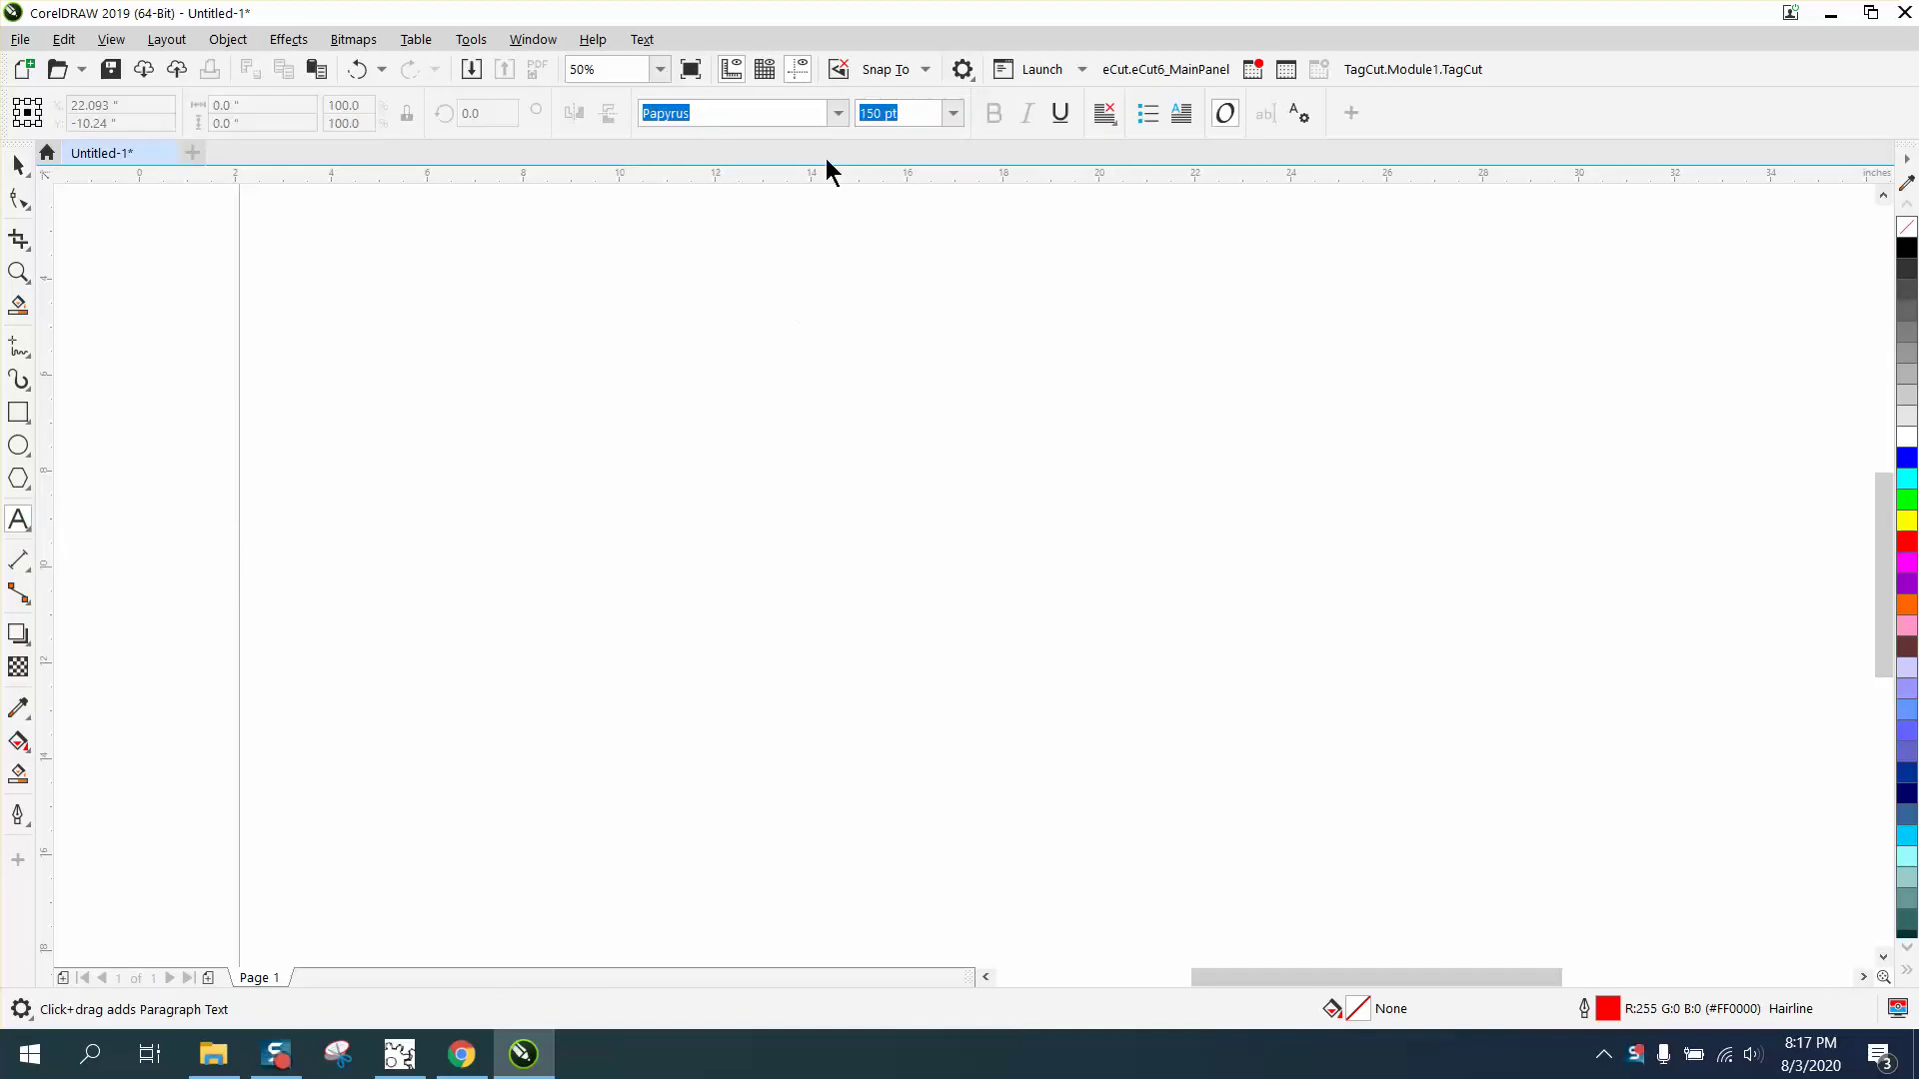
pyautogui.click(837, 114)
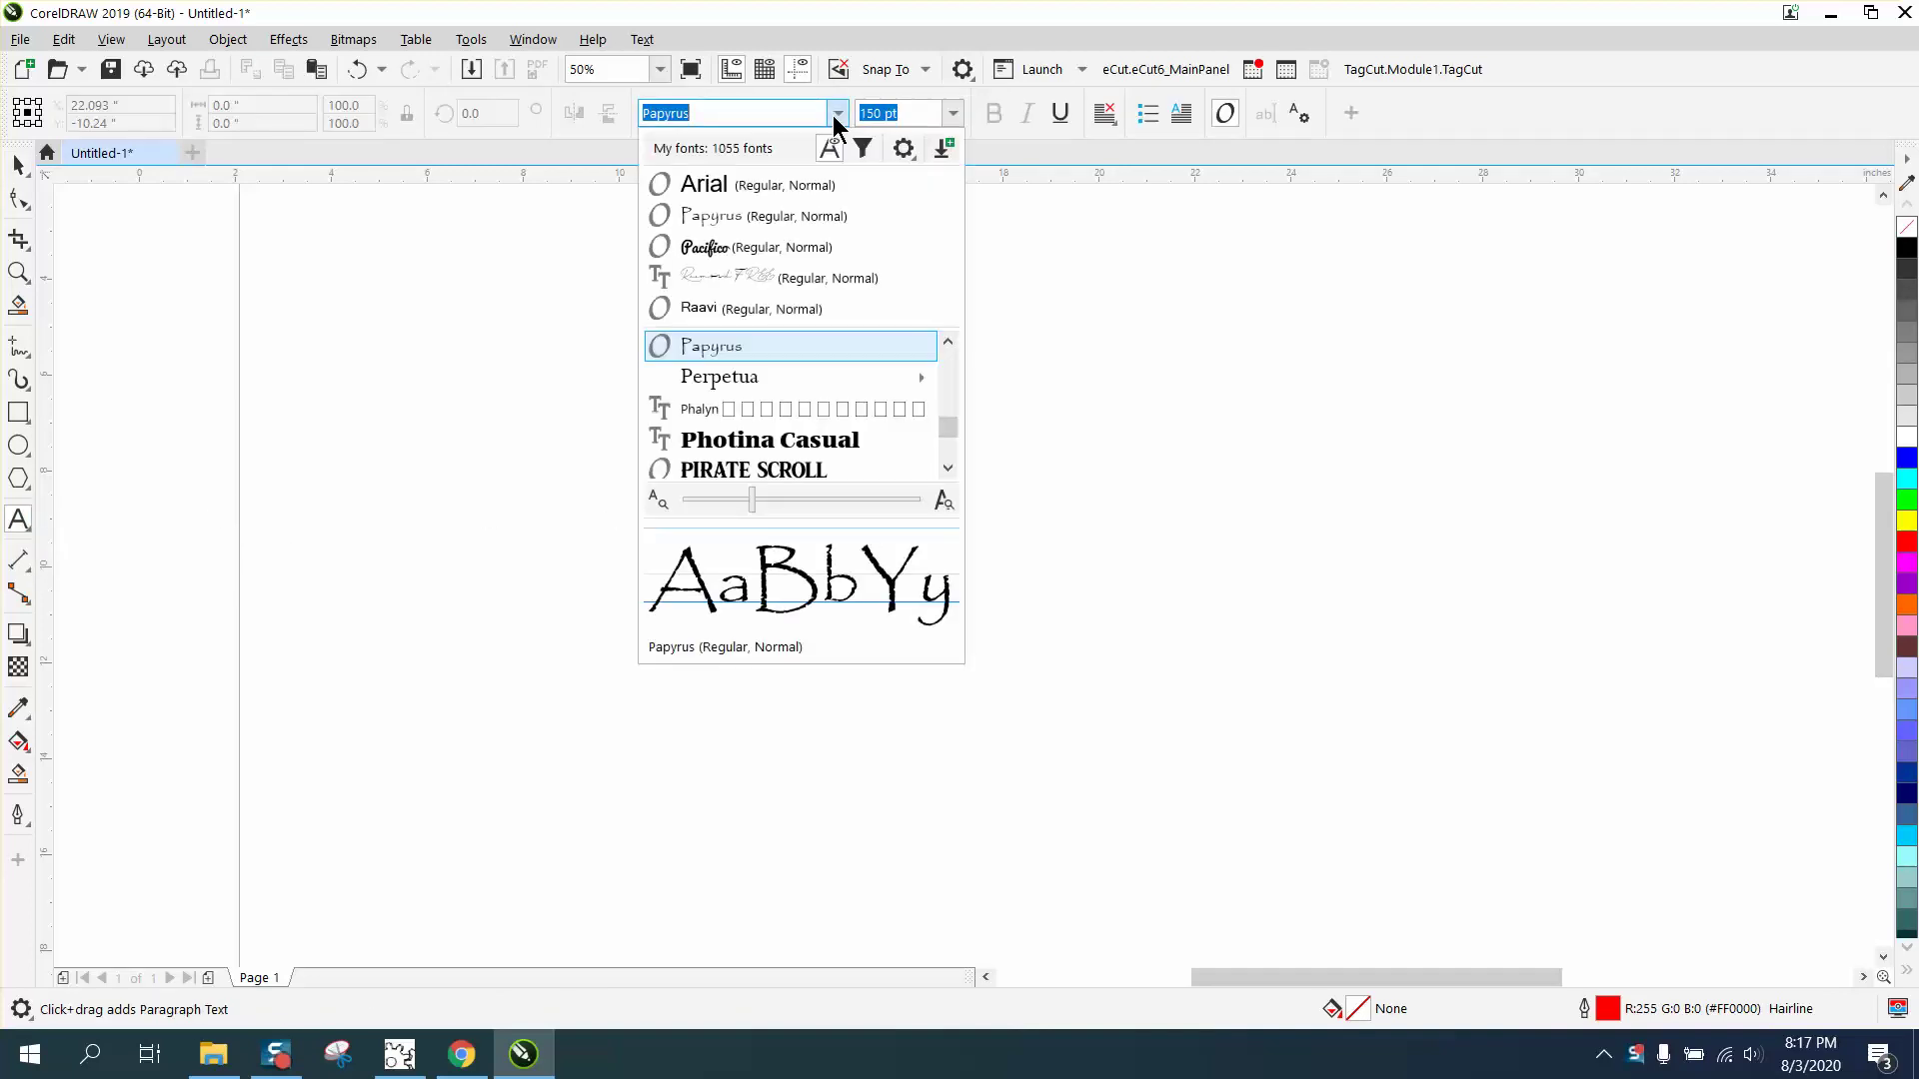
pyautogui.click(728, 184)
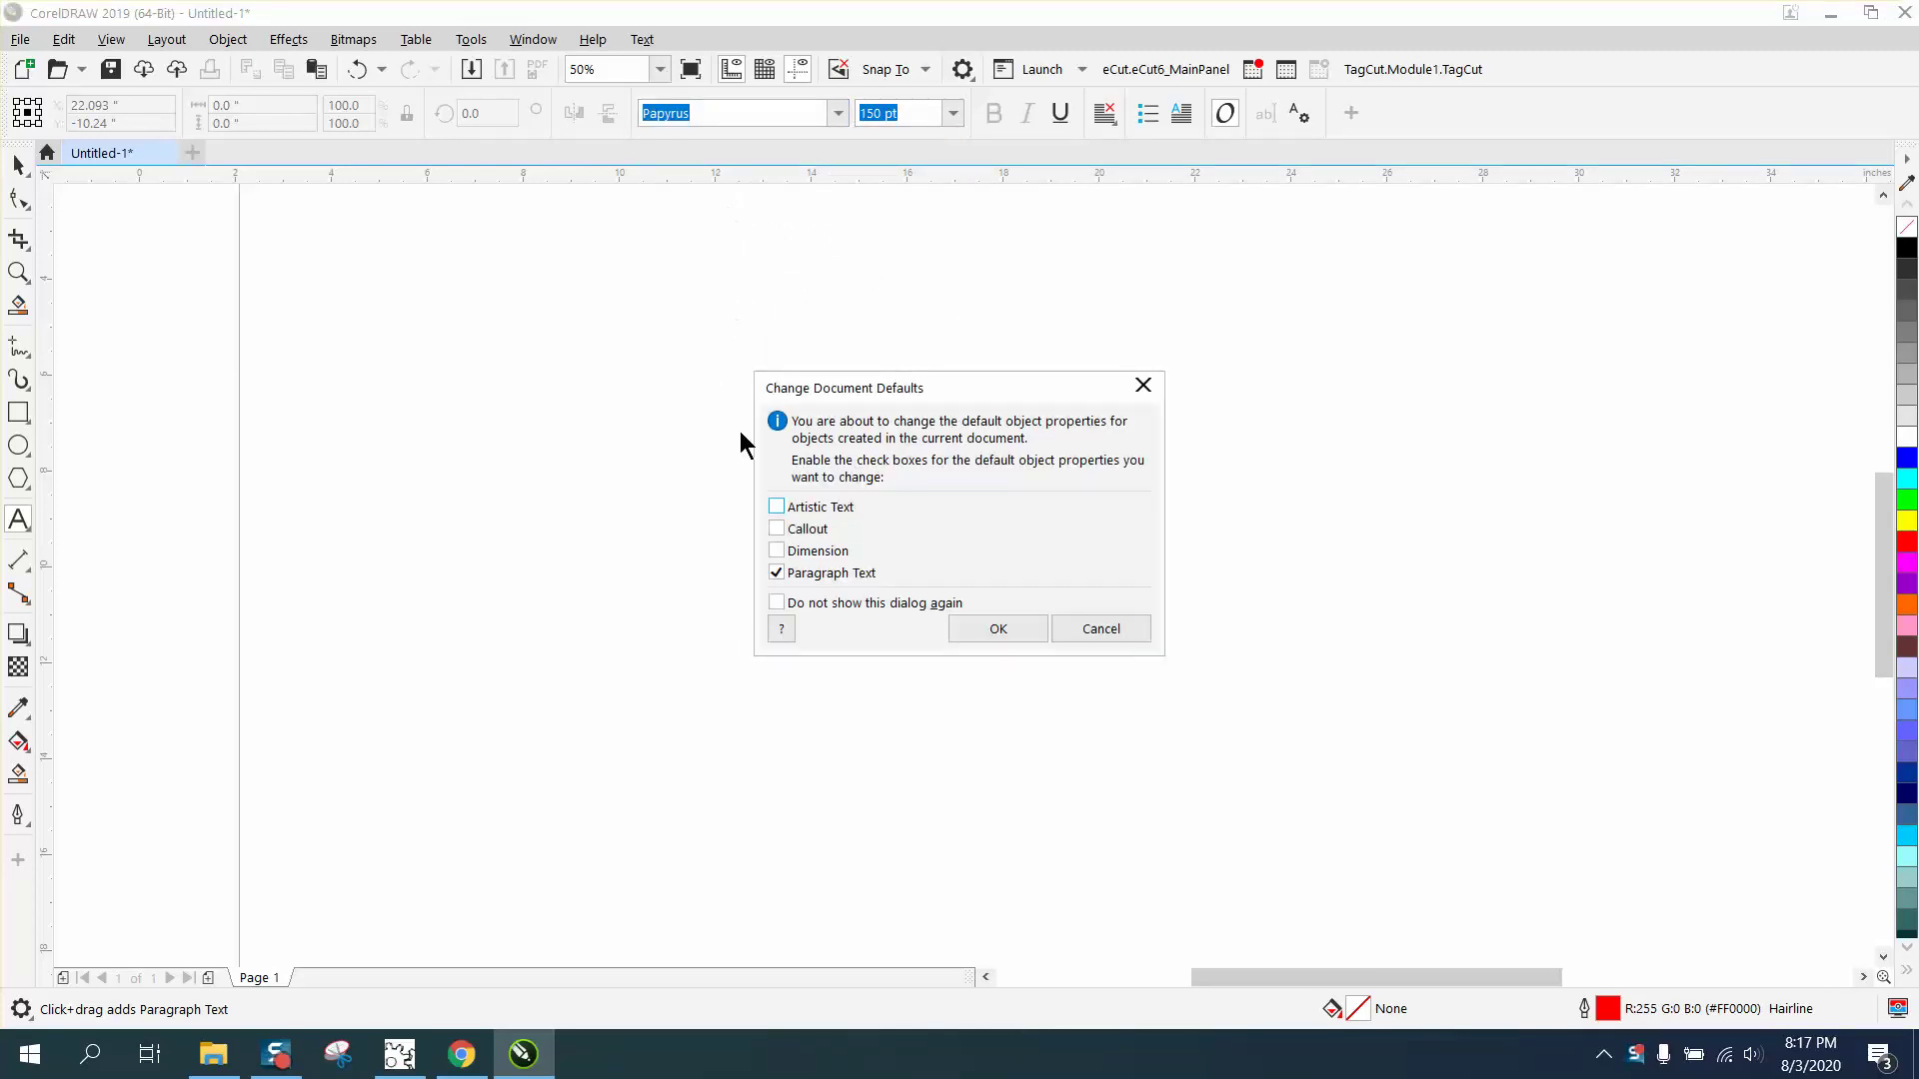
pyautogui.click(976, 630)
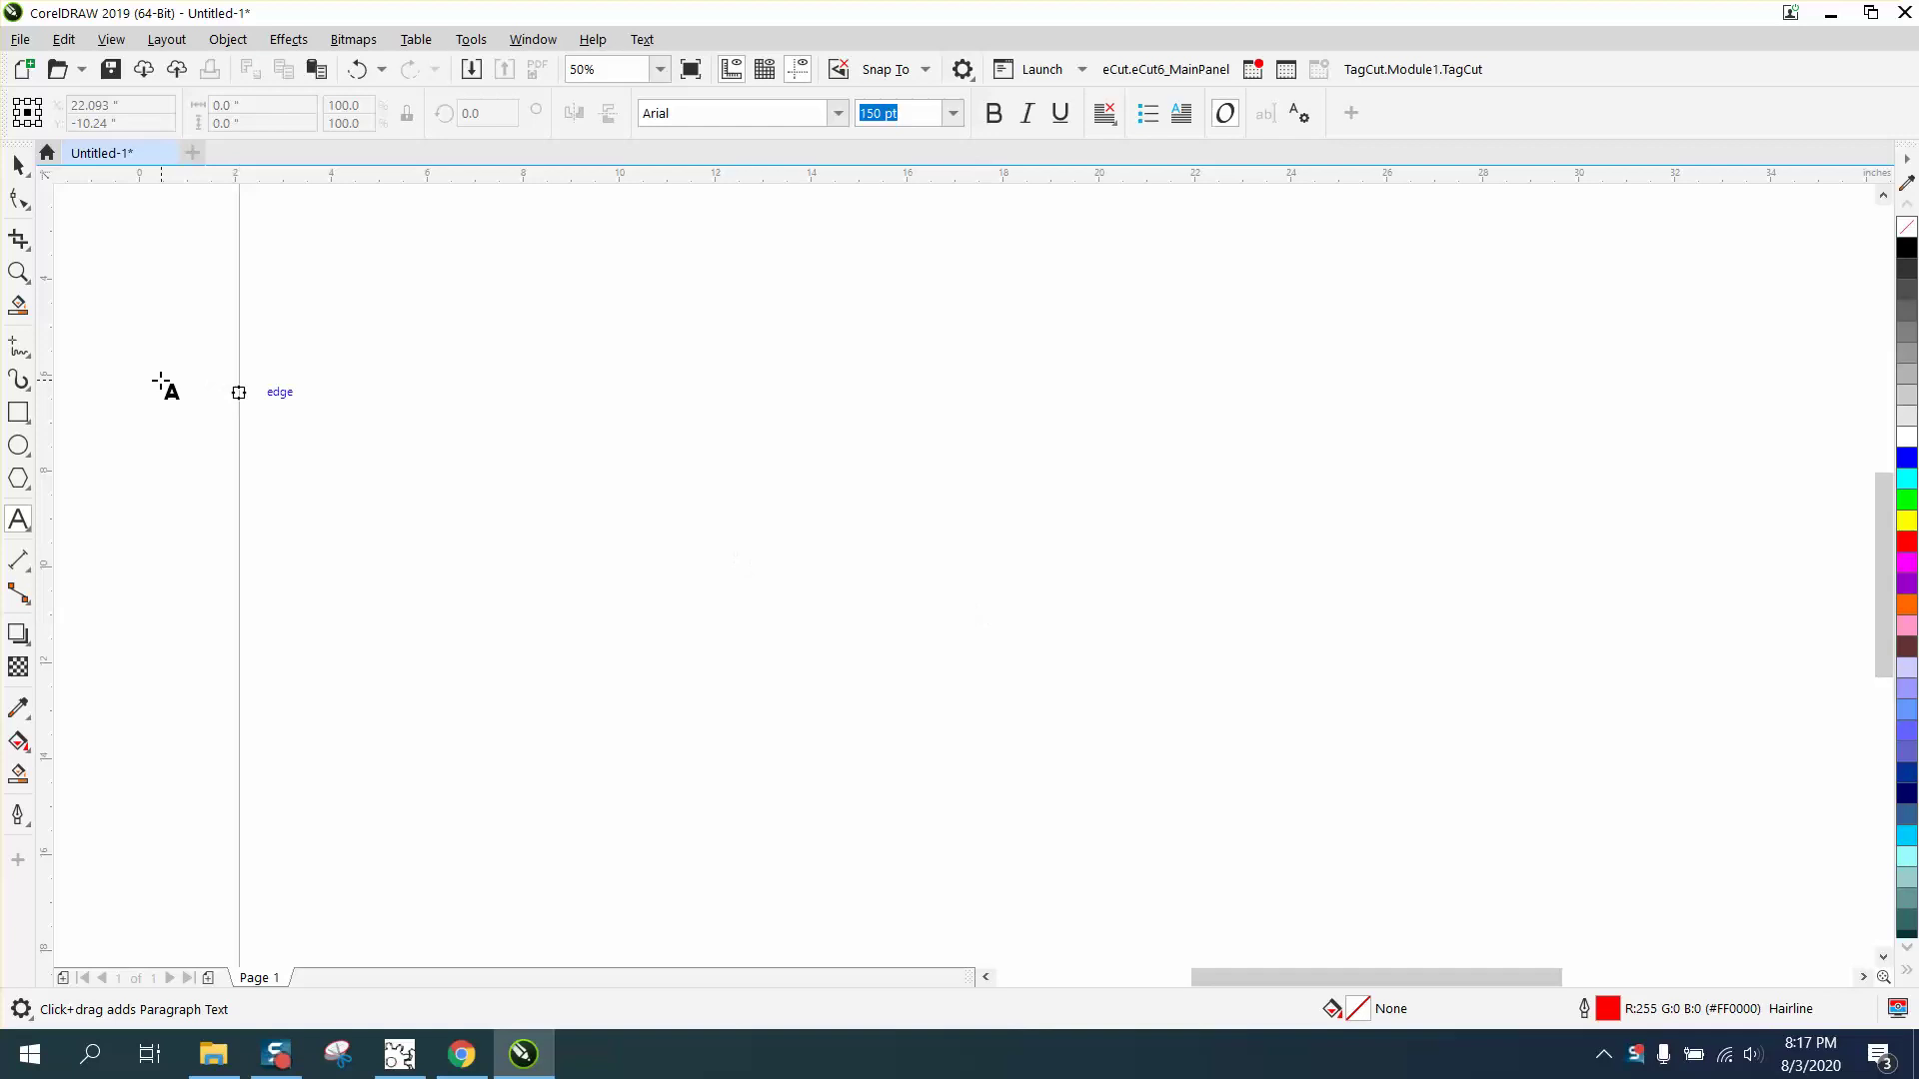
# Type a test string on the page, then remove it to leave the page blank.
pyautogui.click(609, 502)
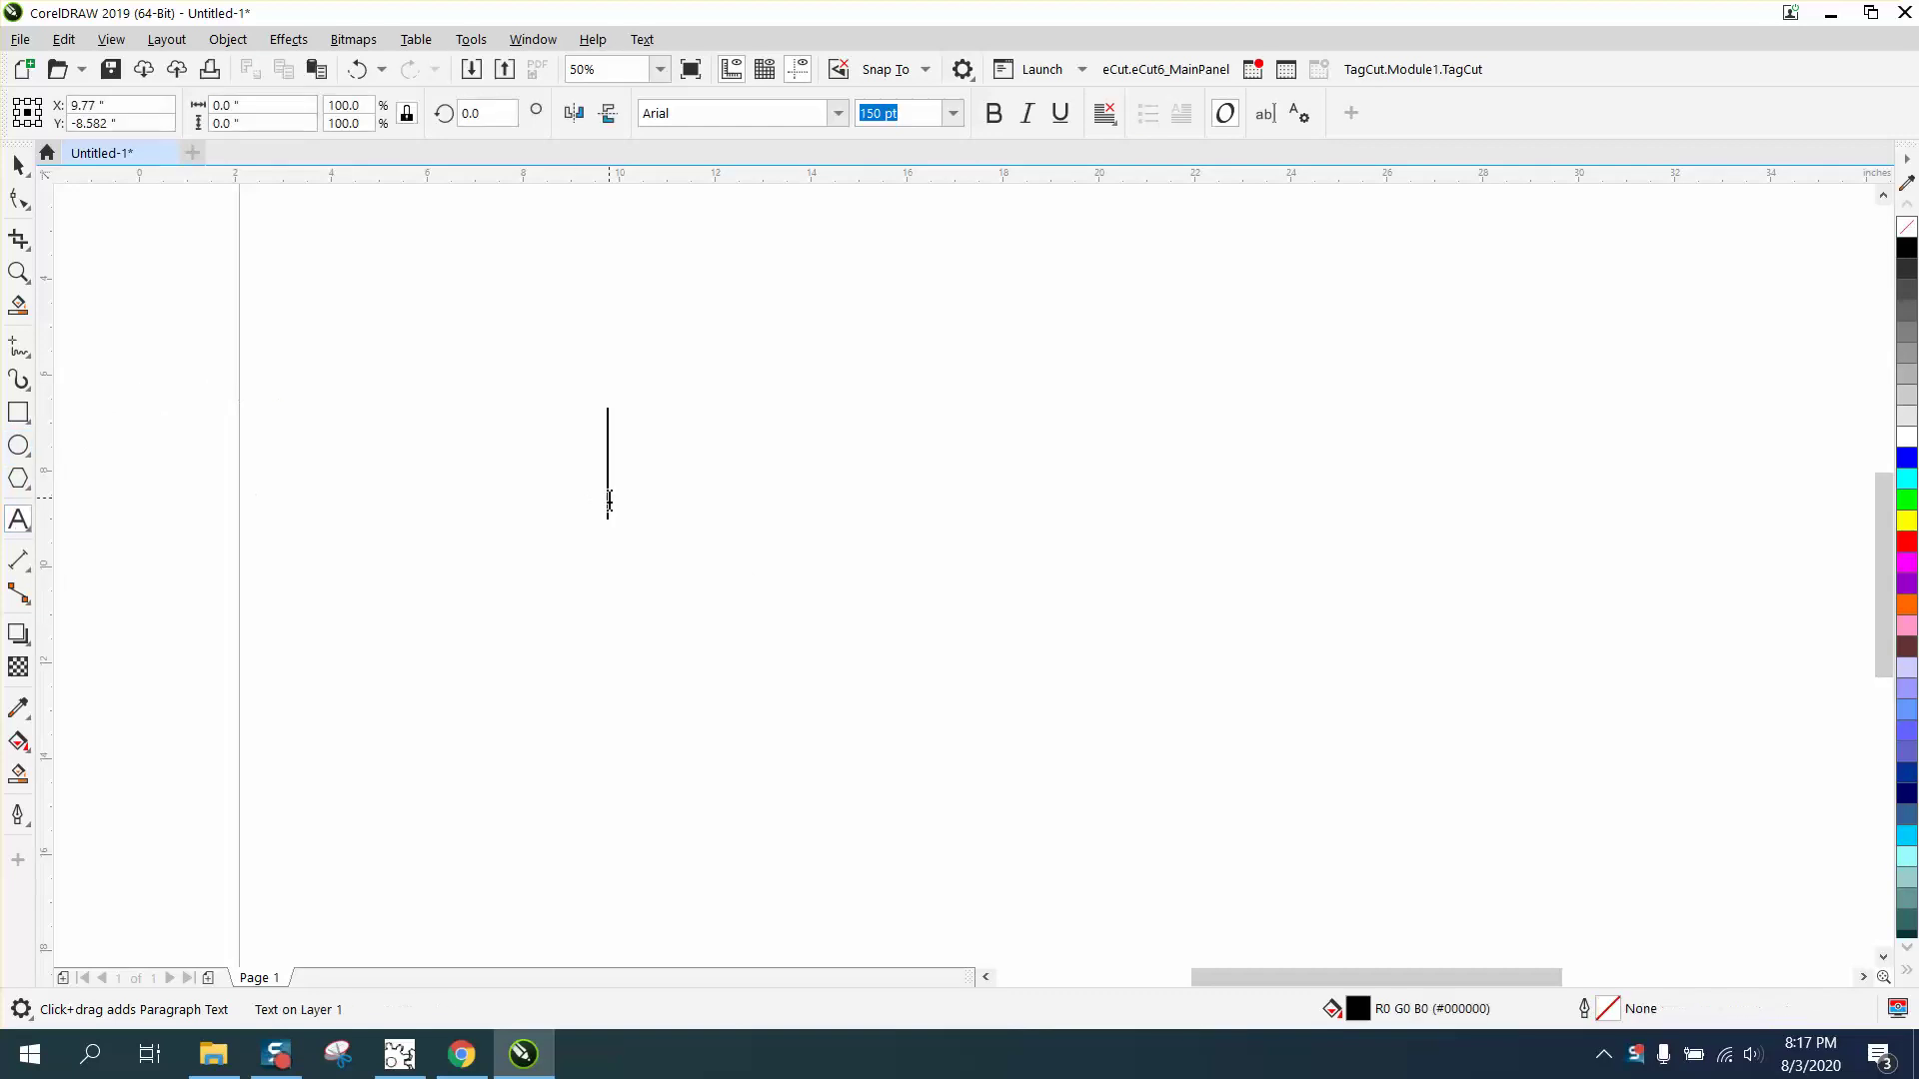
pyautogui.write('adsfdsfd')
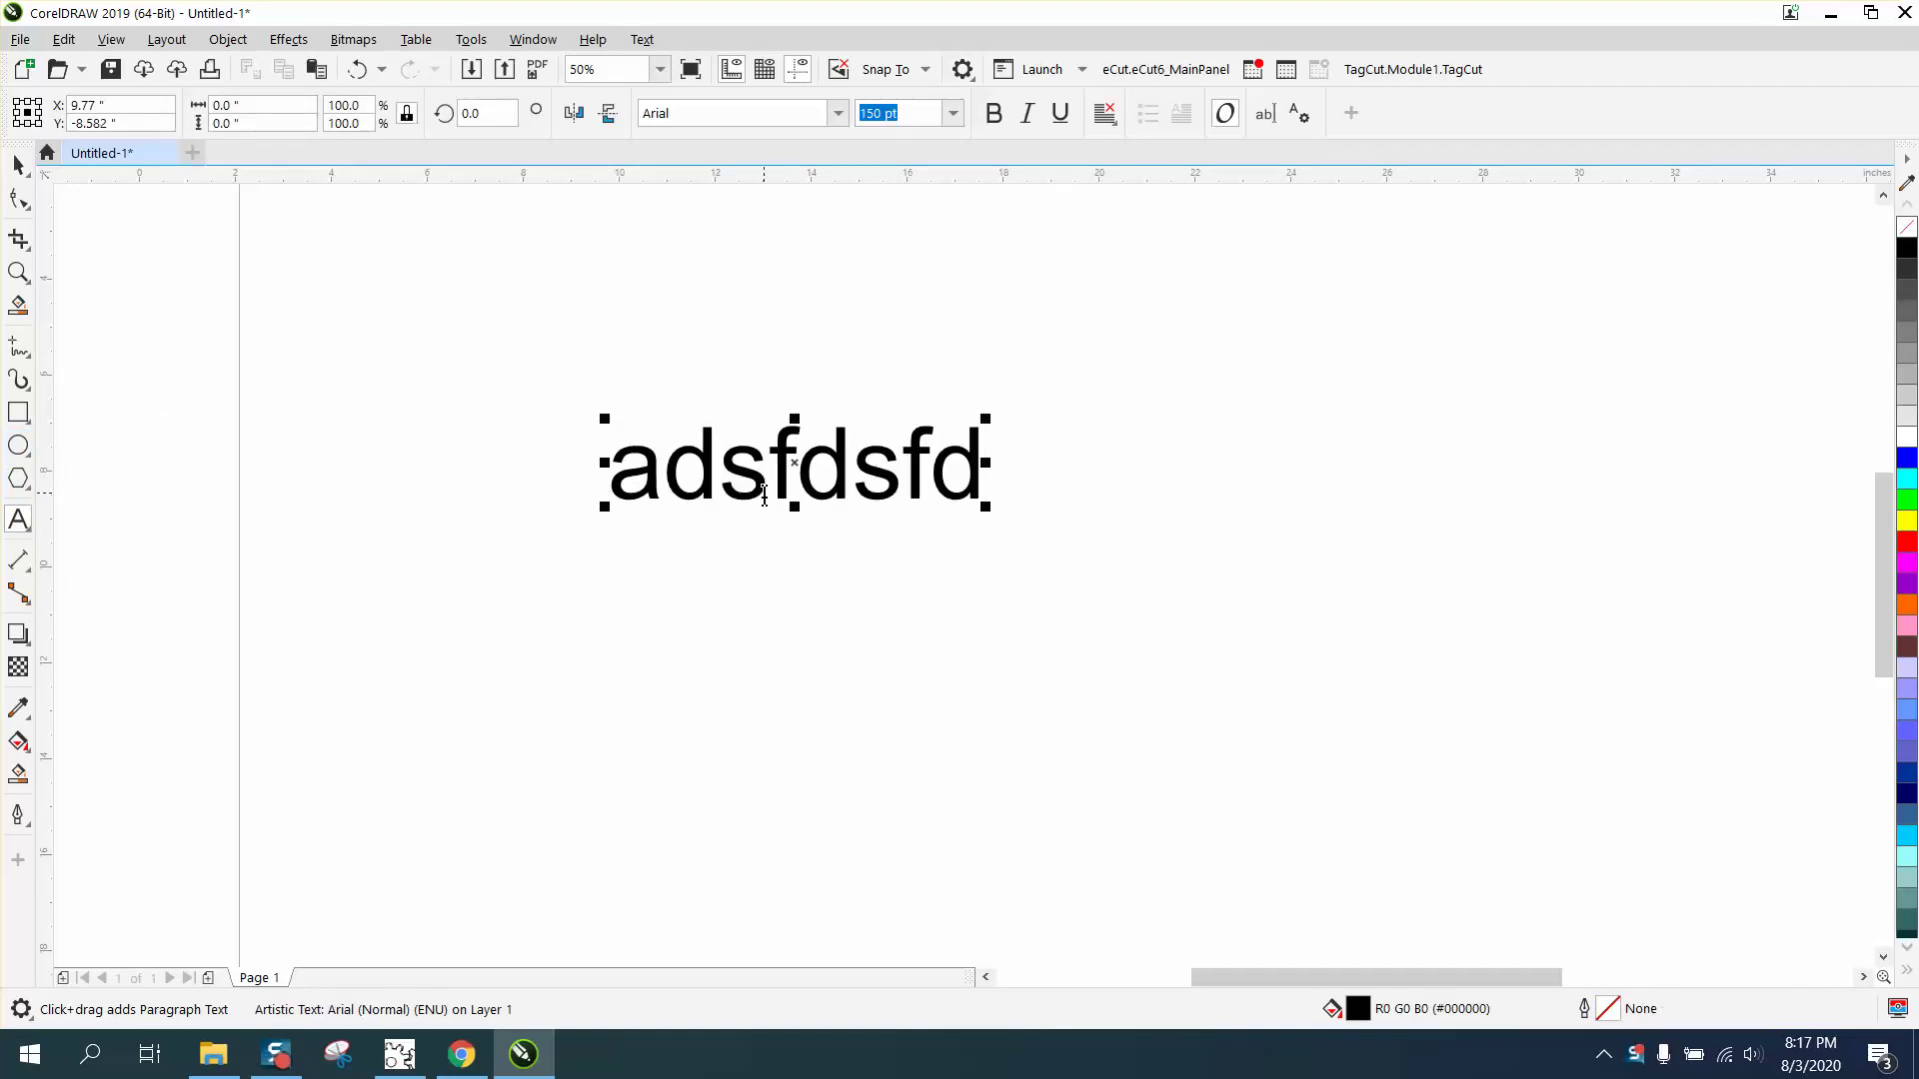
pyautogui.press('BackSpace')
pyautogui.press('BackSpace')
pyautogui.press('BackSpace')
pyautogui.press('BackSpace')
pyautogui.press('BackSpace')
pyautogui.press('BackSpace')
pyautogui.press('BackSpace')
pyautogui.press('BackSpace')
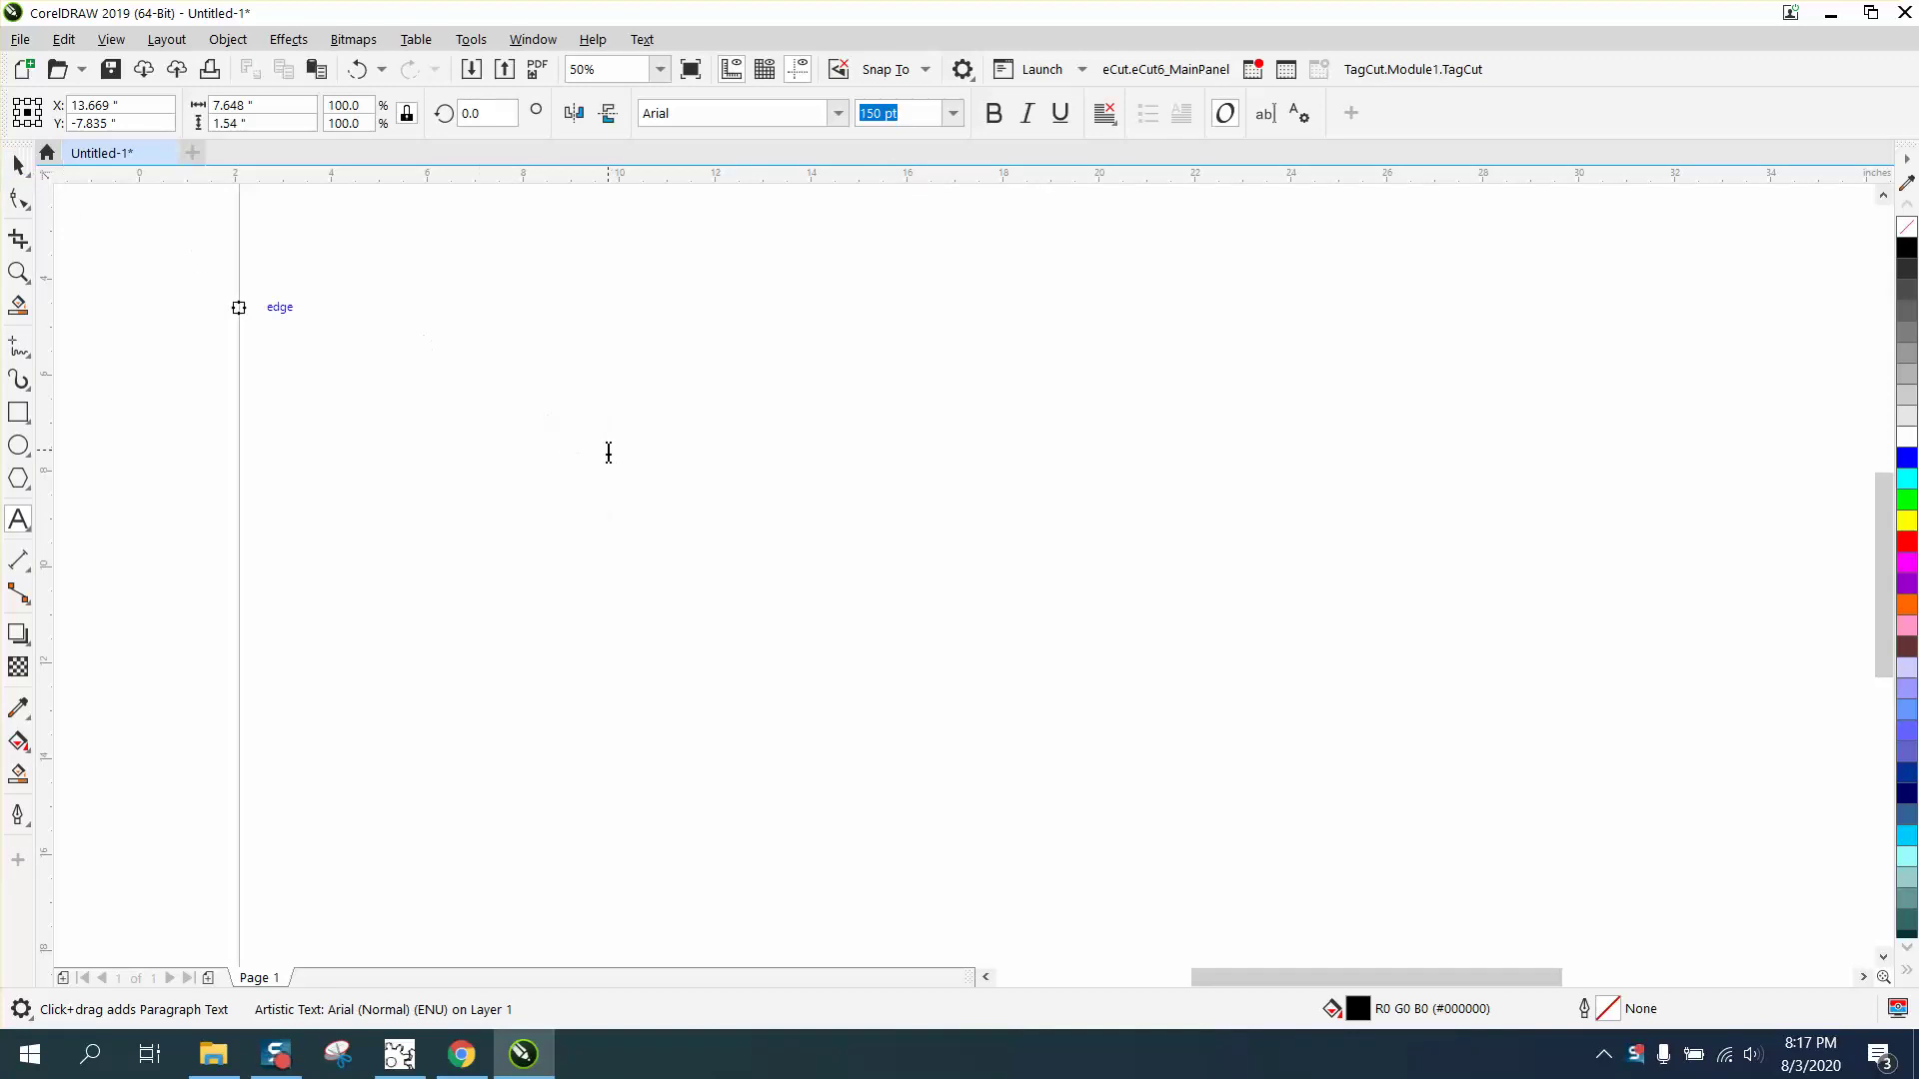
# Set the default text size to 200 pt and type 'text' on the page in Arial.
pyautogui.click(18, 165)
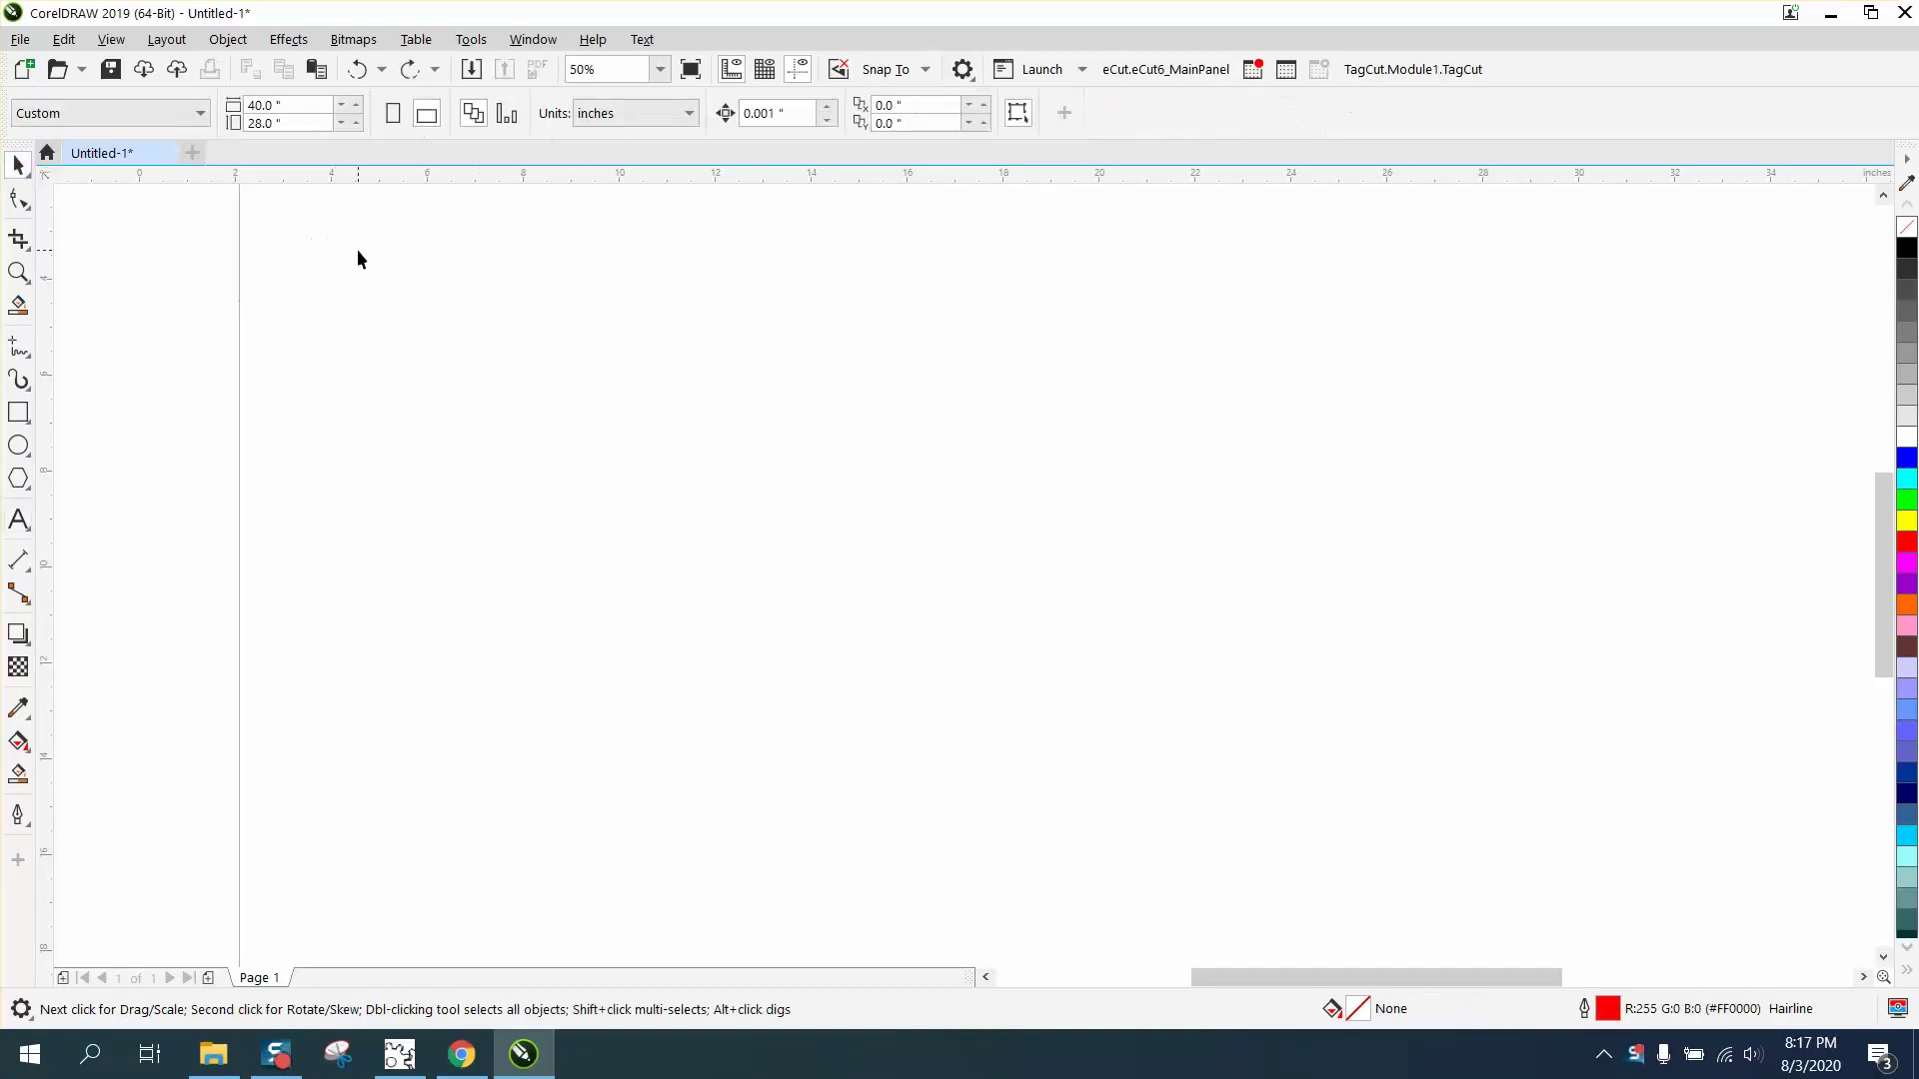
pyautogui.click(30, 512)
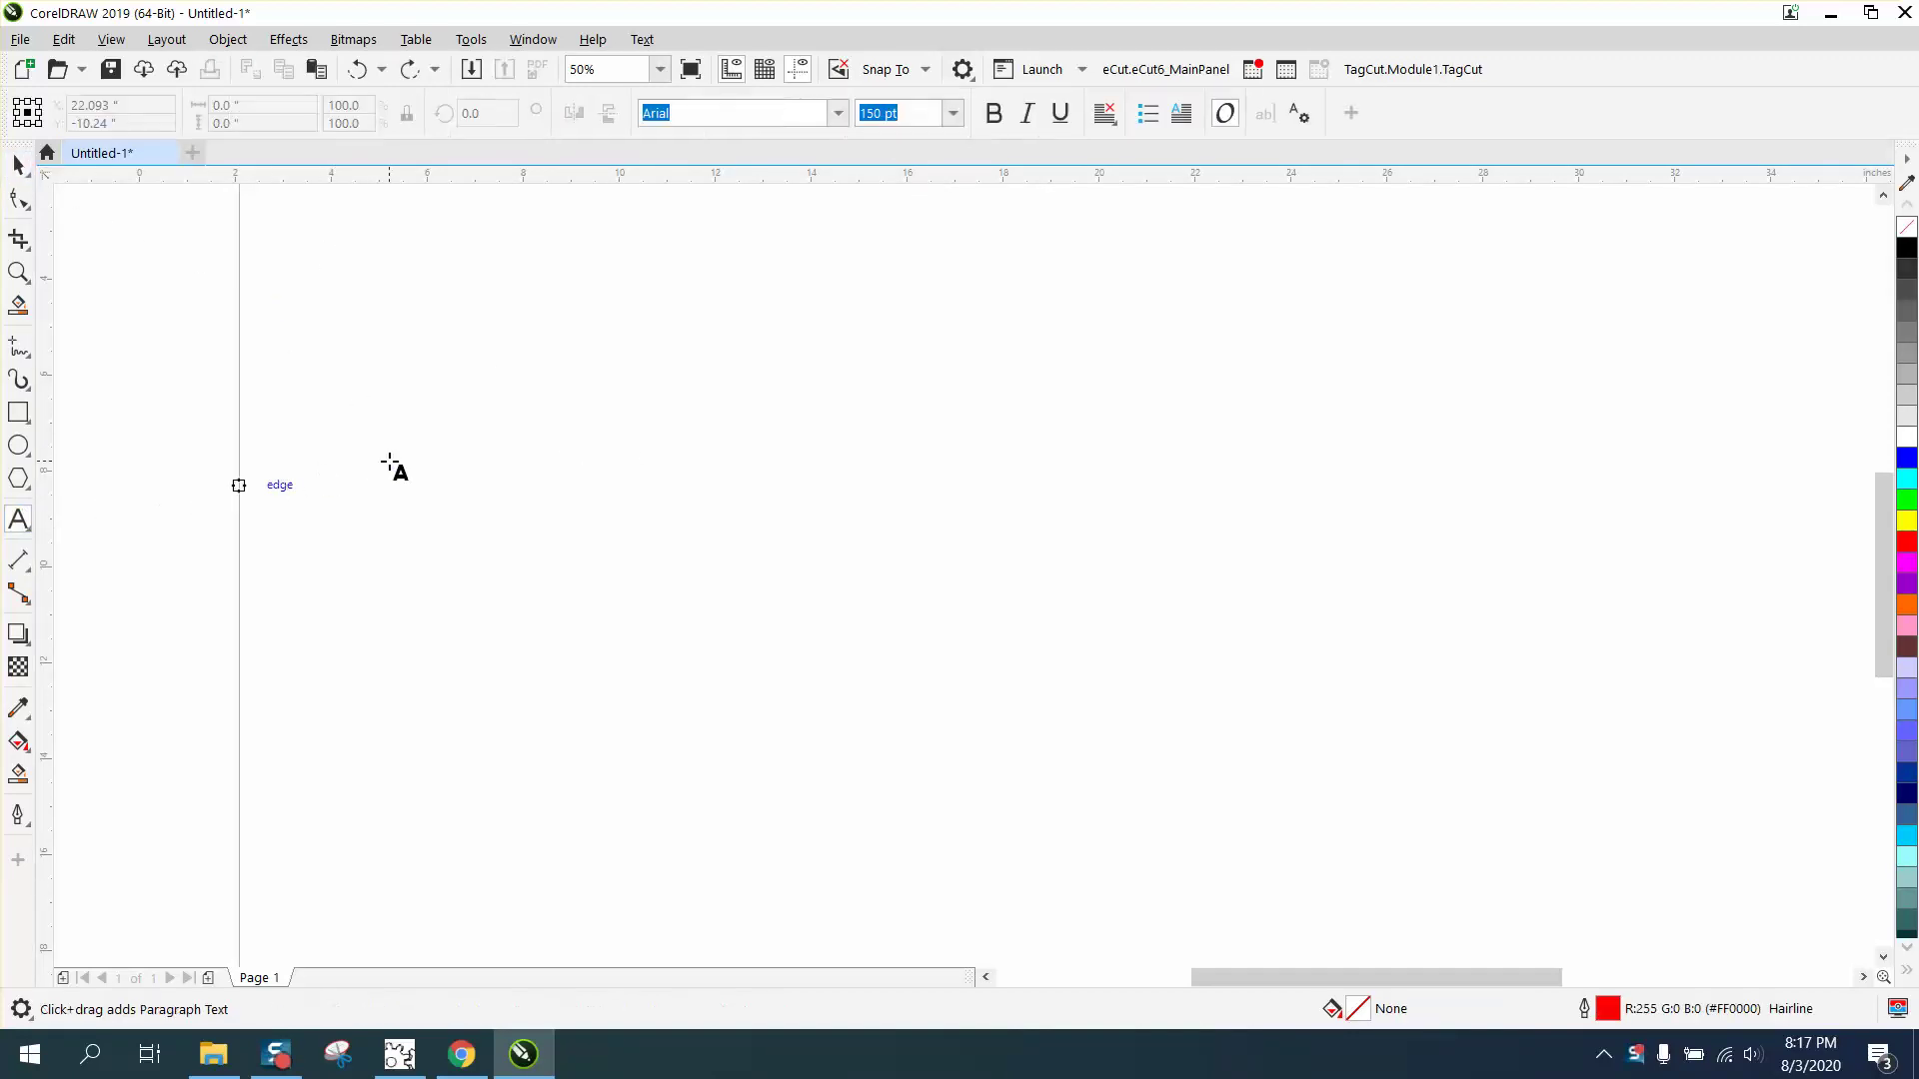
pyautogui.click(952, 113)
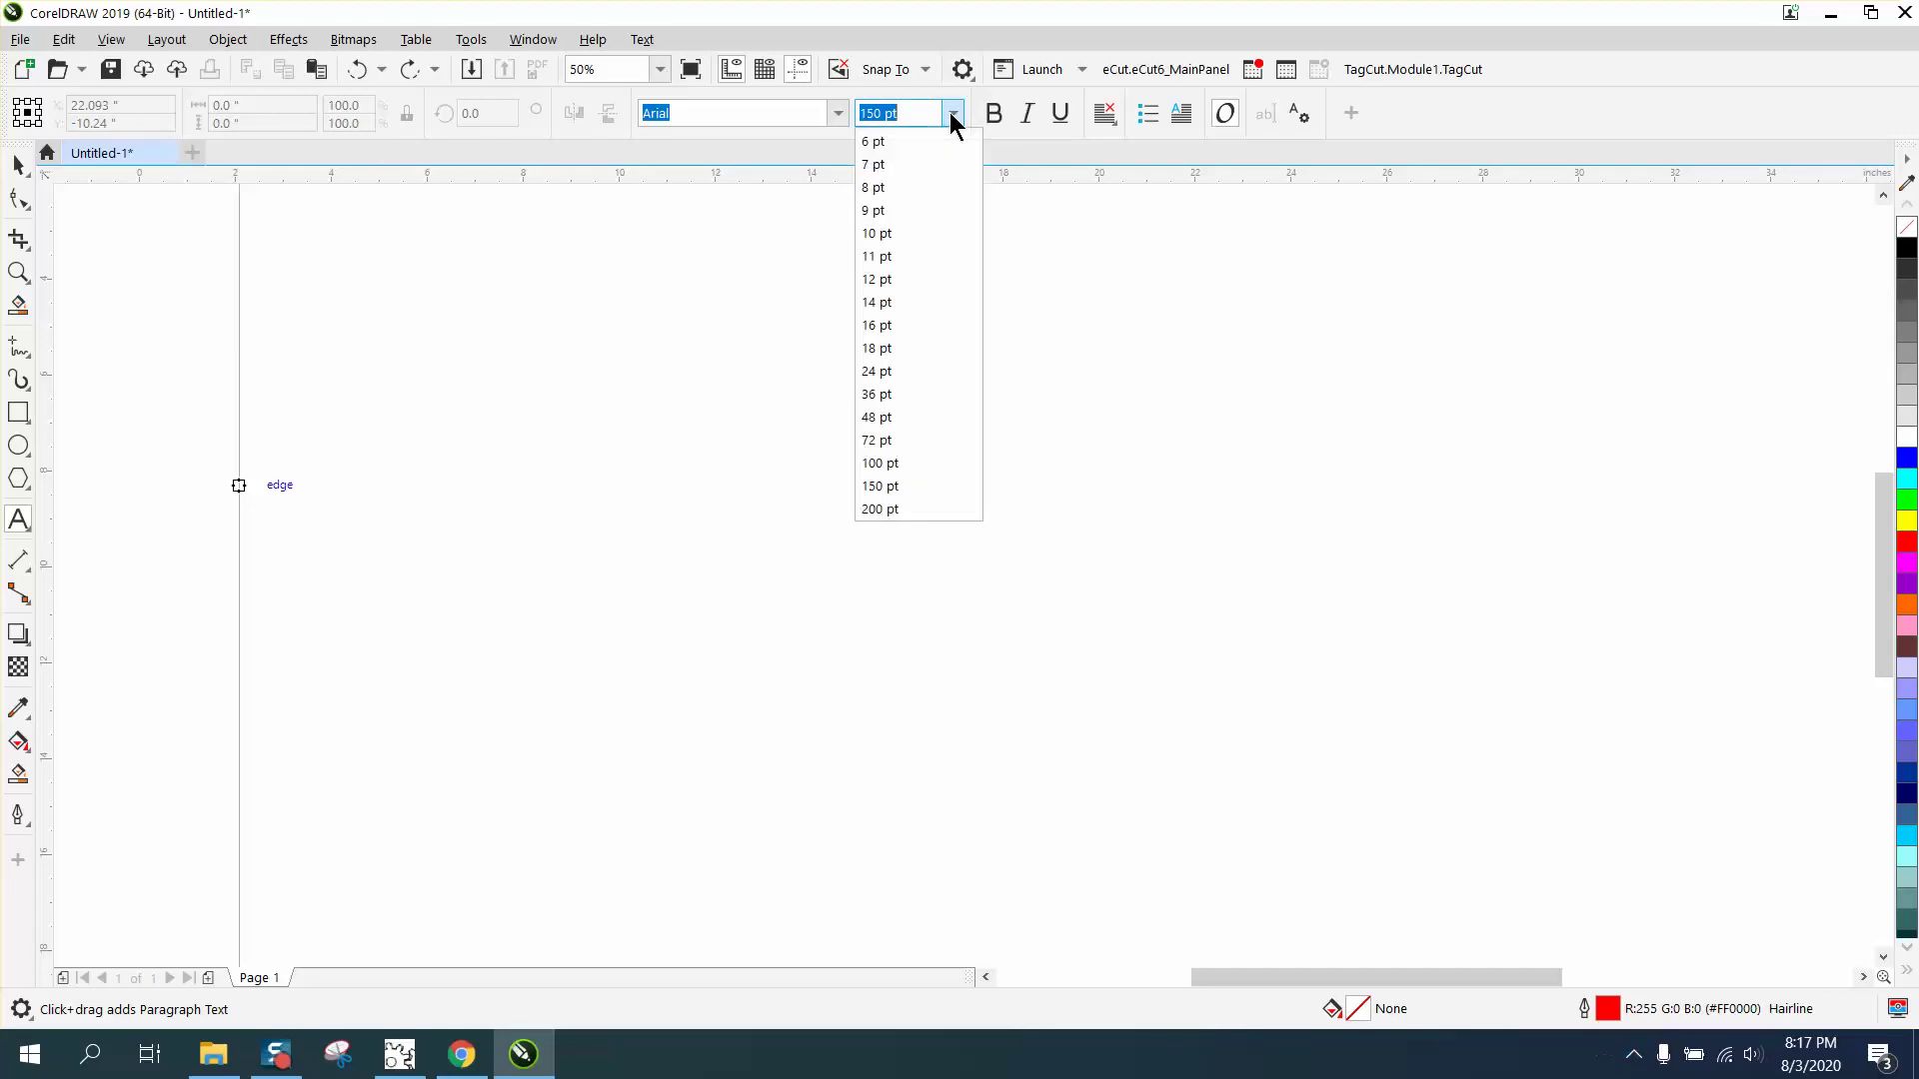
pyautogui.click(879, 505)
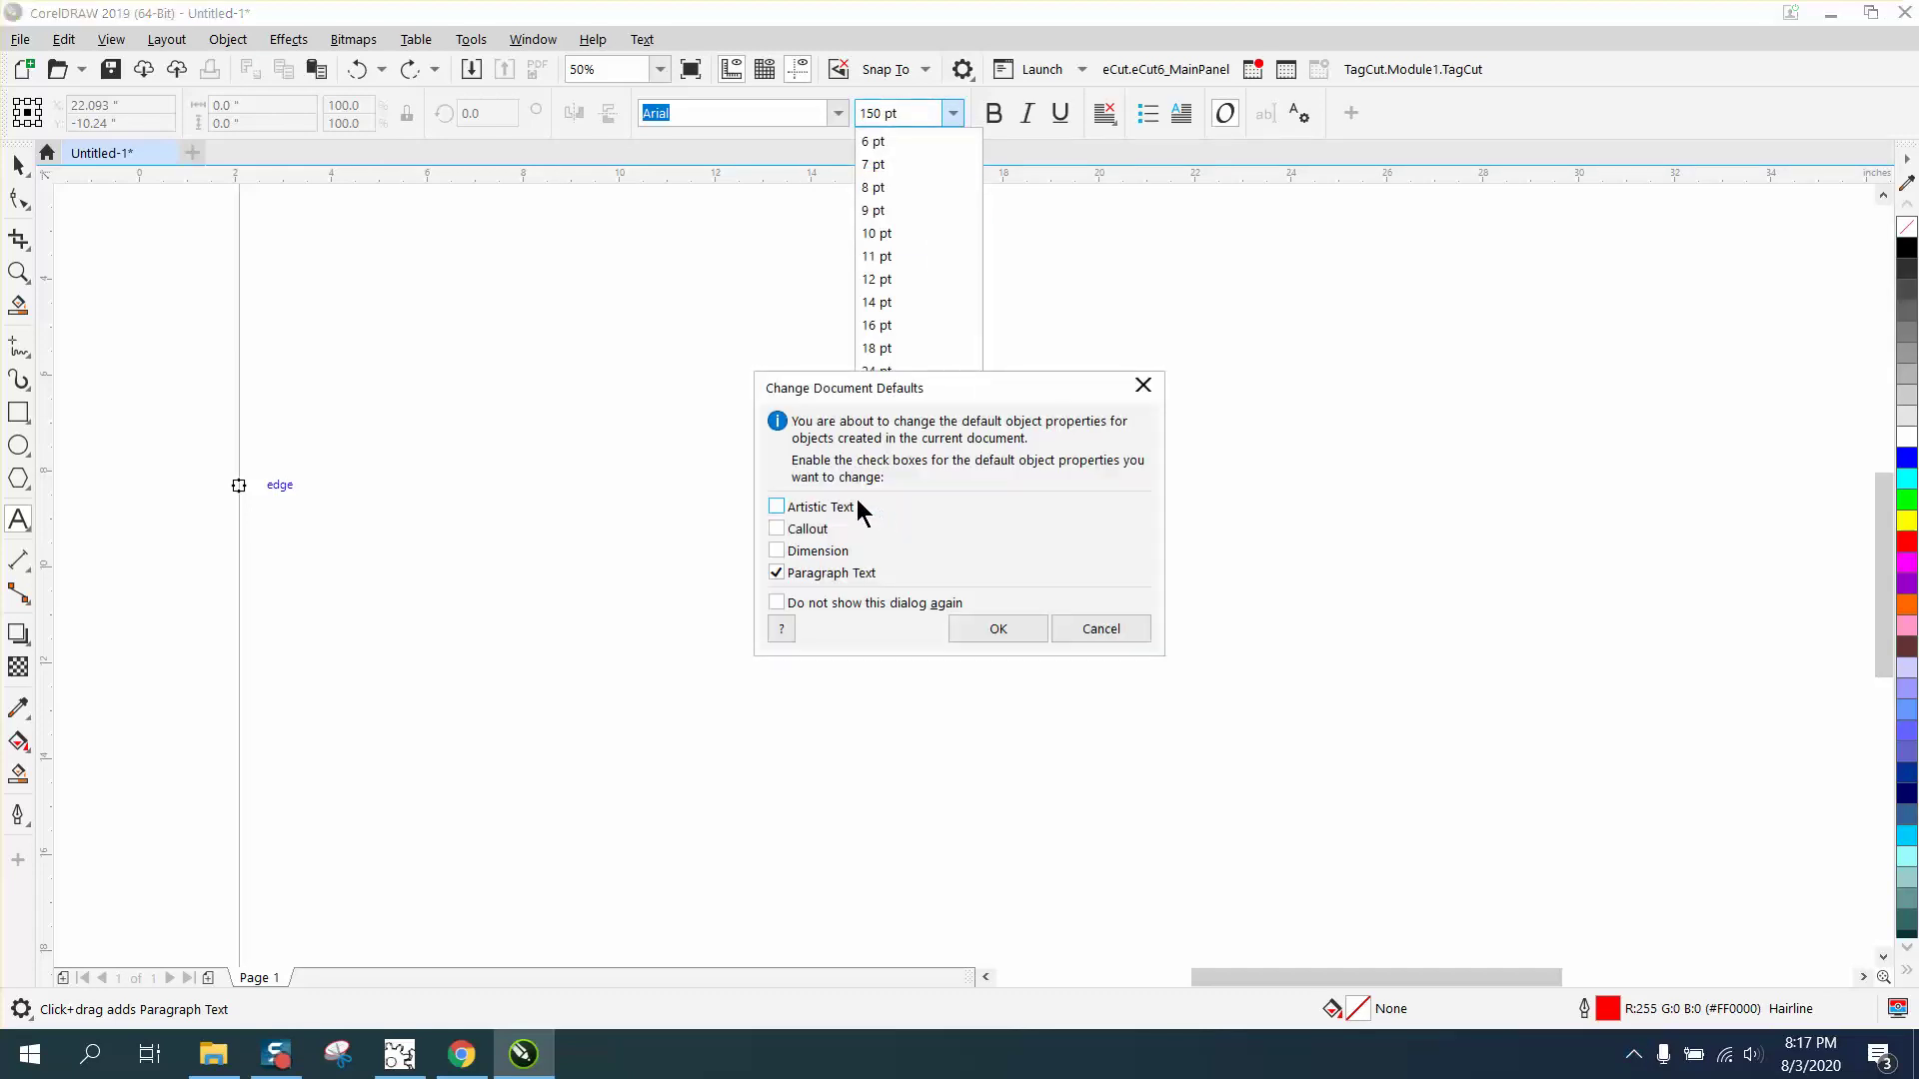
pyautogui.click(1027, 632)
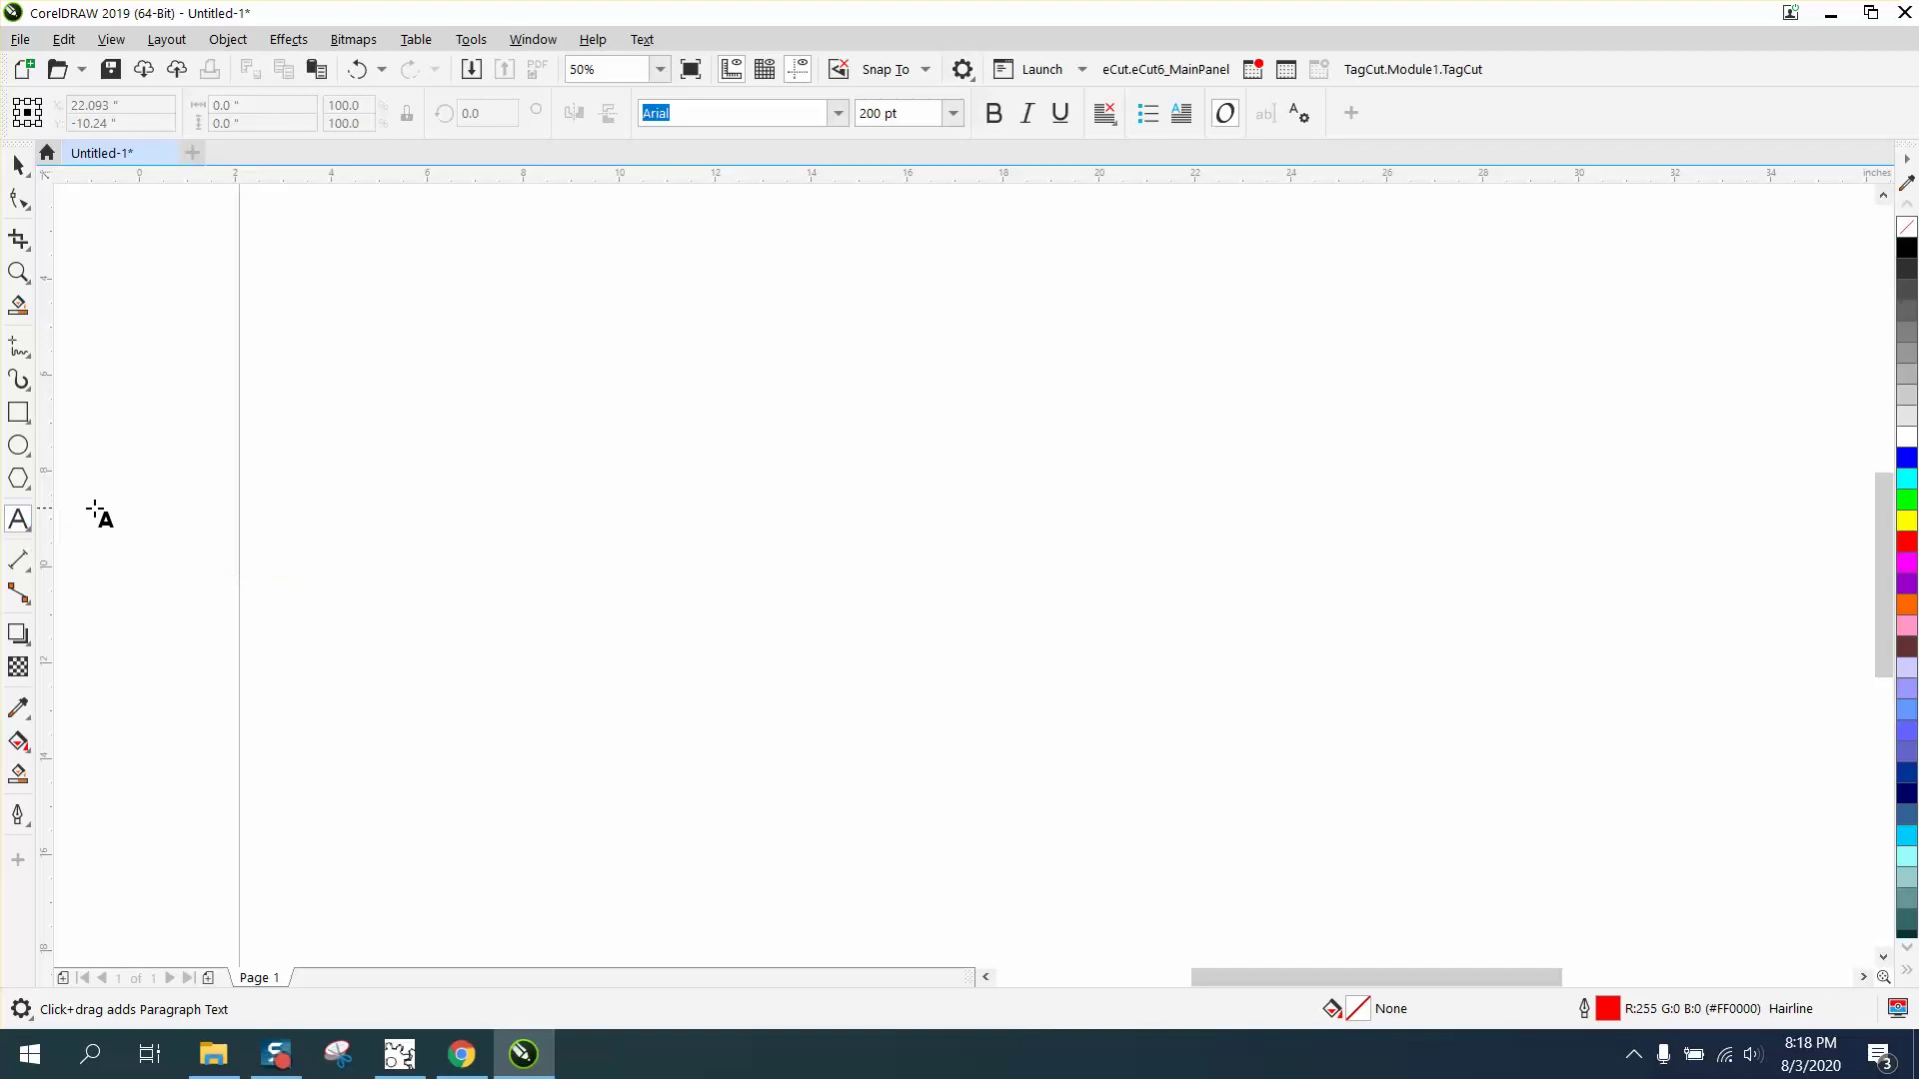
pyautogui.click(551, 517)
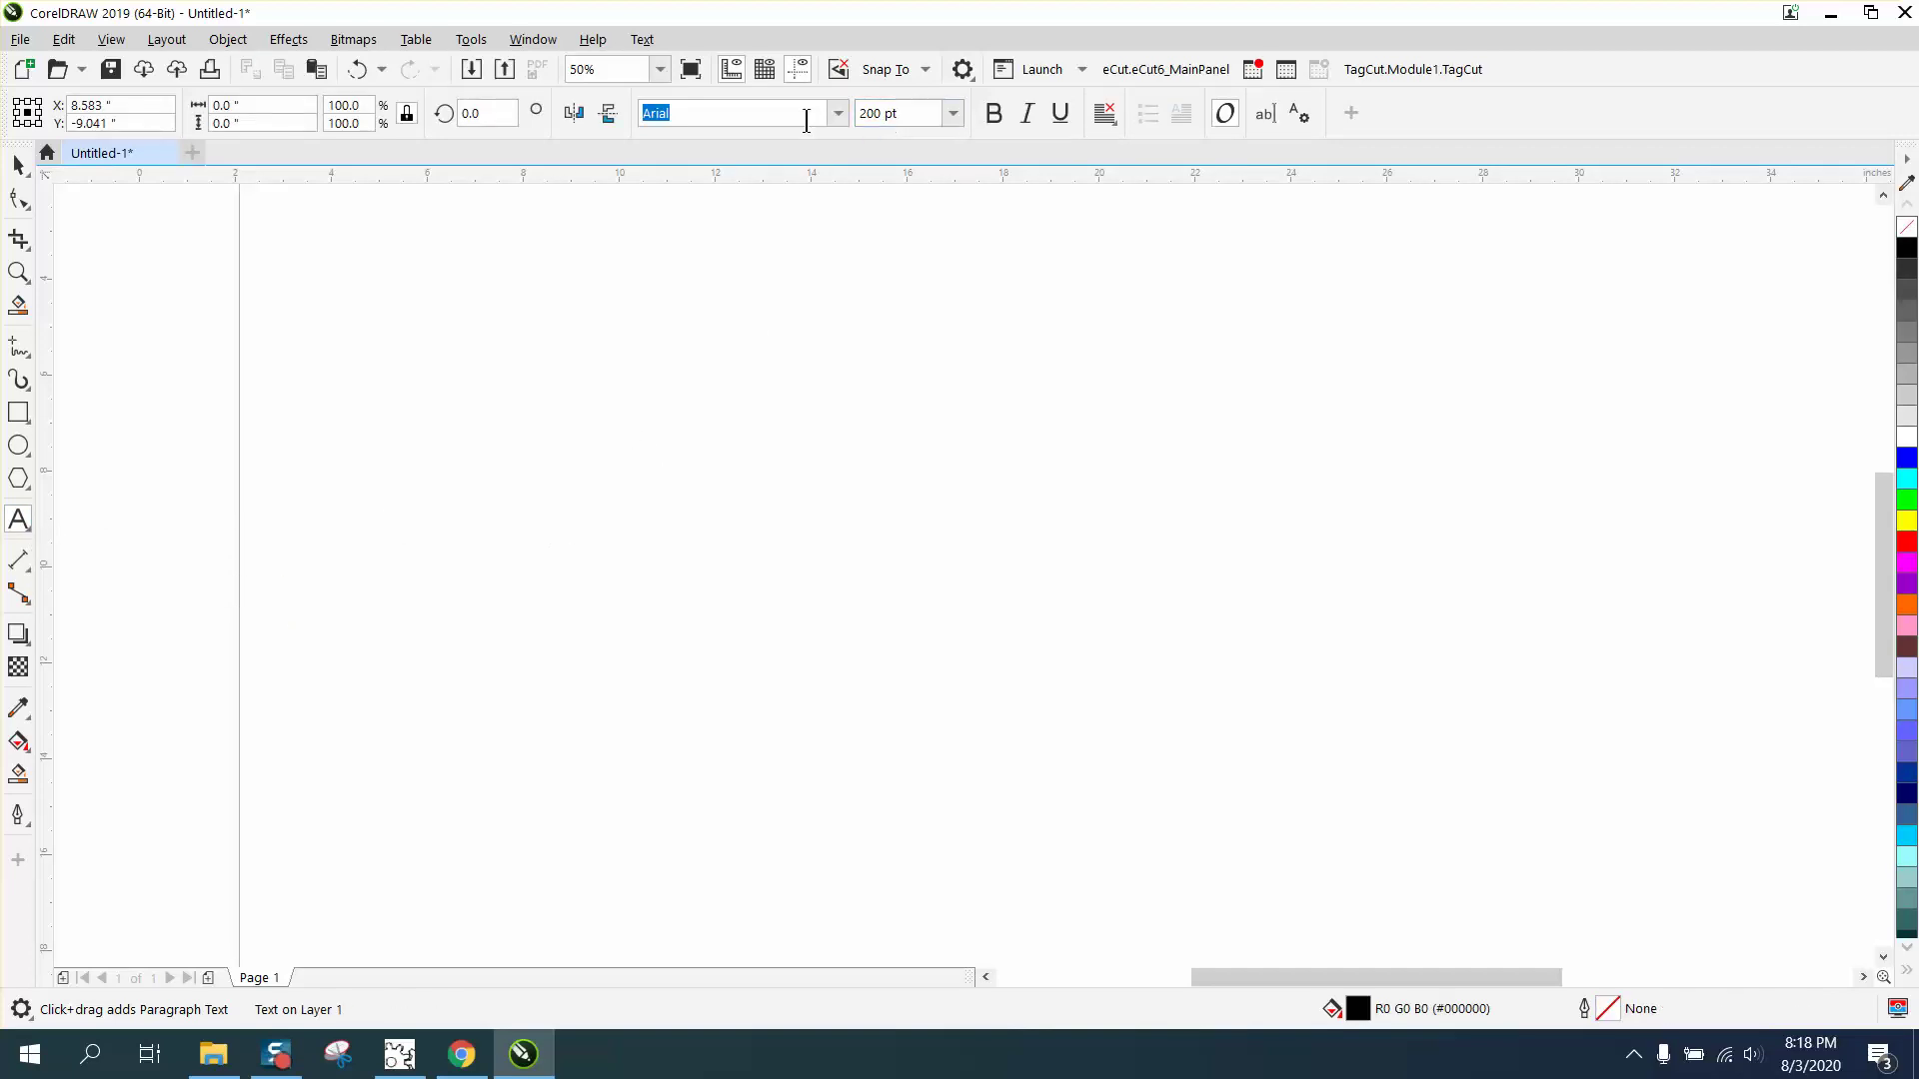
pyautogui.write('text')
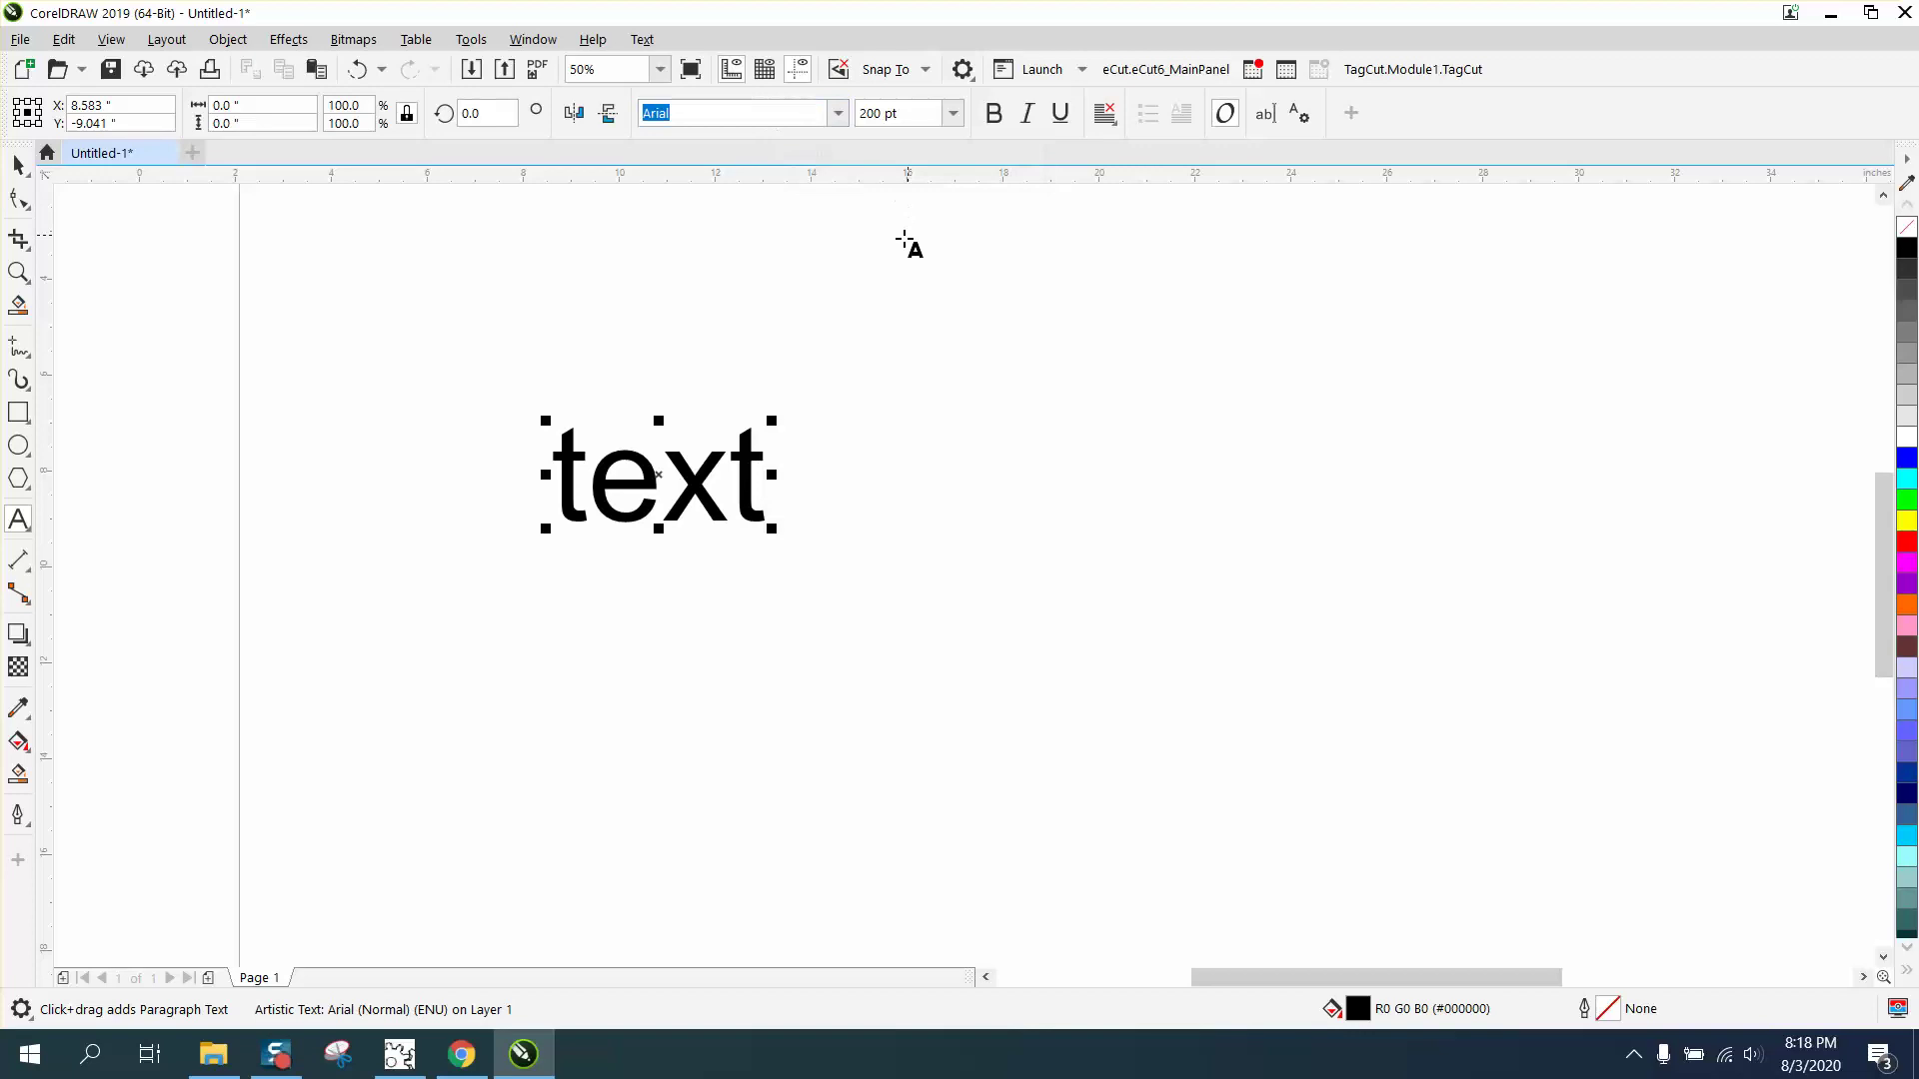
# Finish the first word, briefly pick the dimension tool, then return to the Pick tool.
pyautogui.click(20, 166)
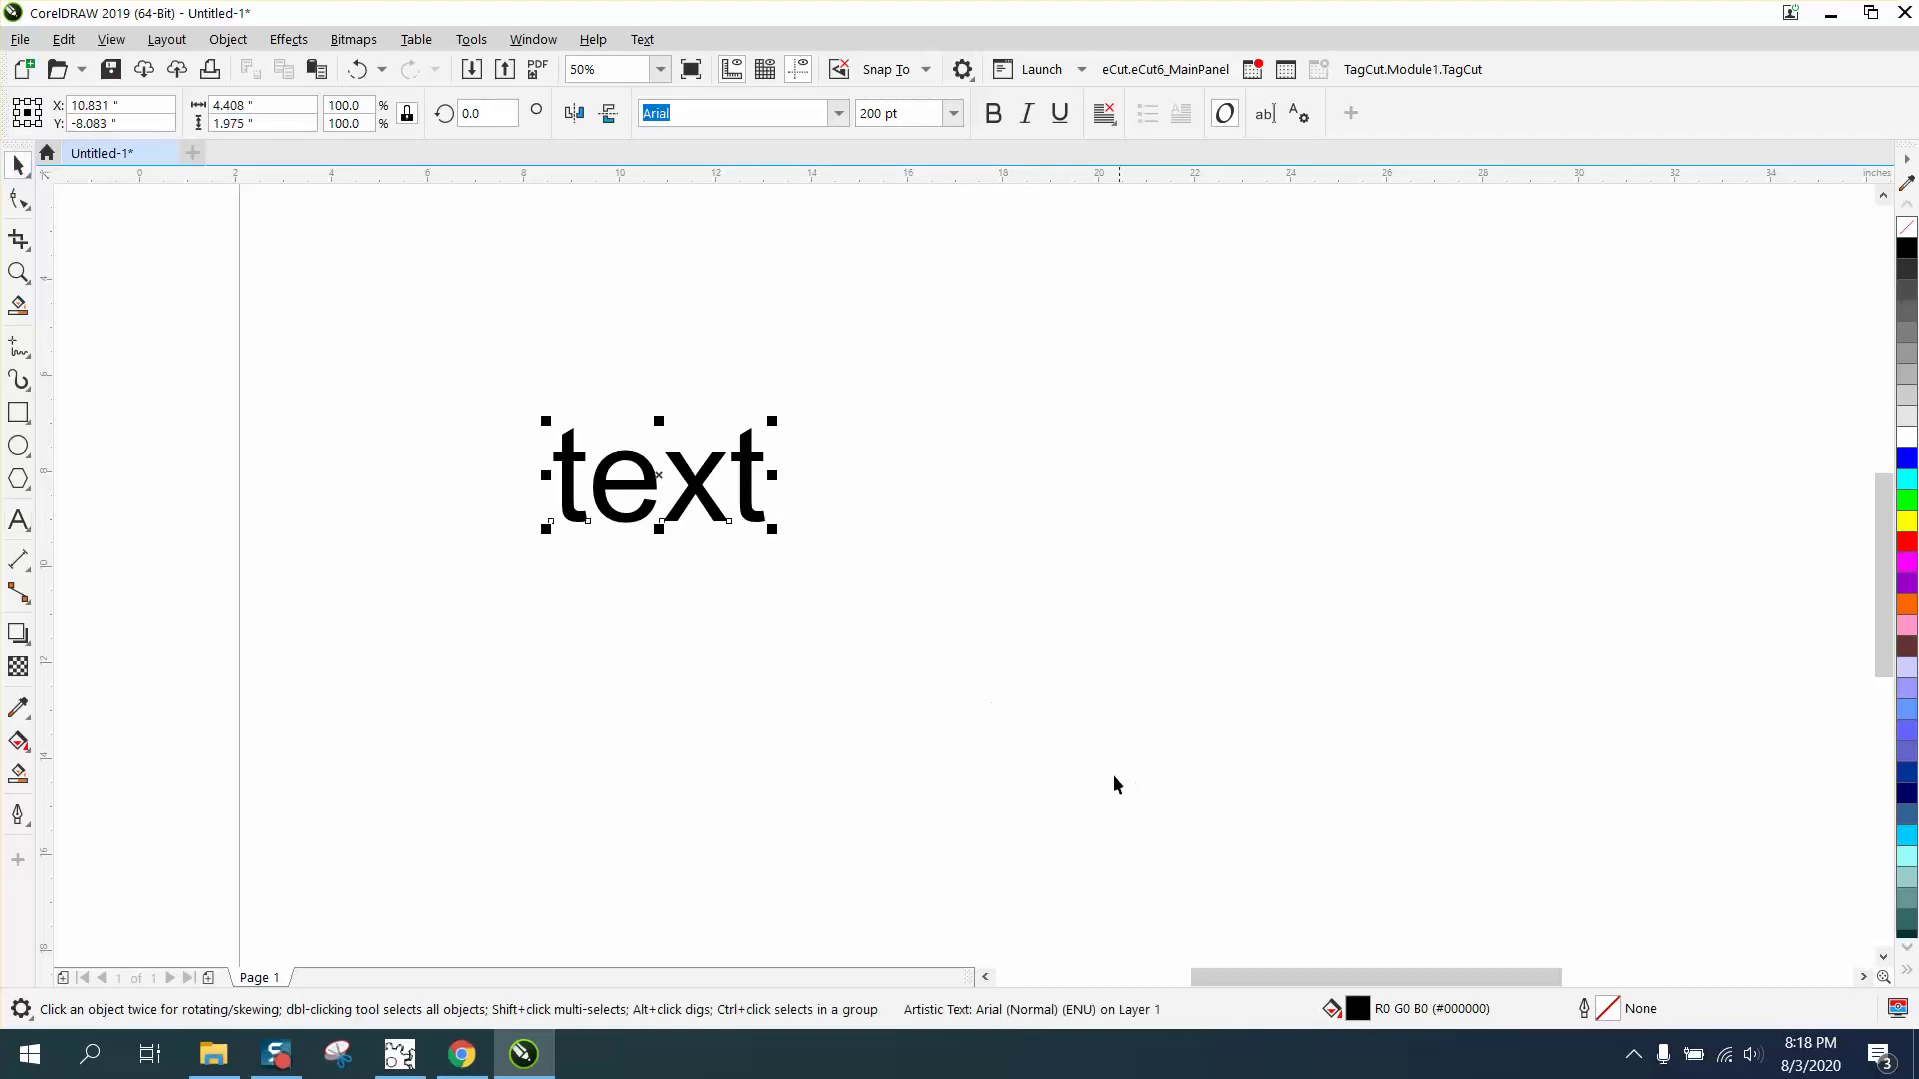
pyautogui.click(22, 524)
pyautogui.click(18, 561)
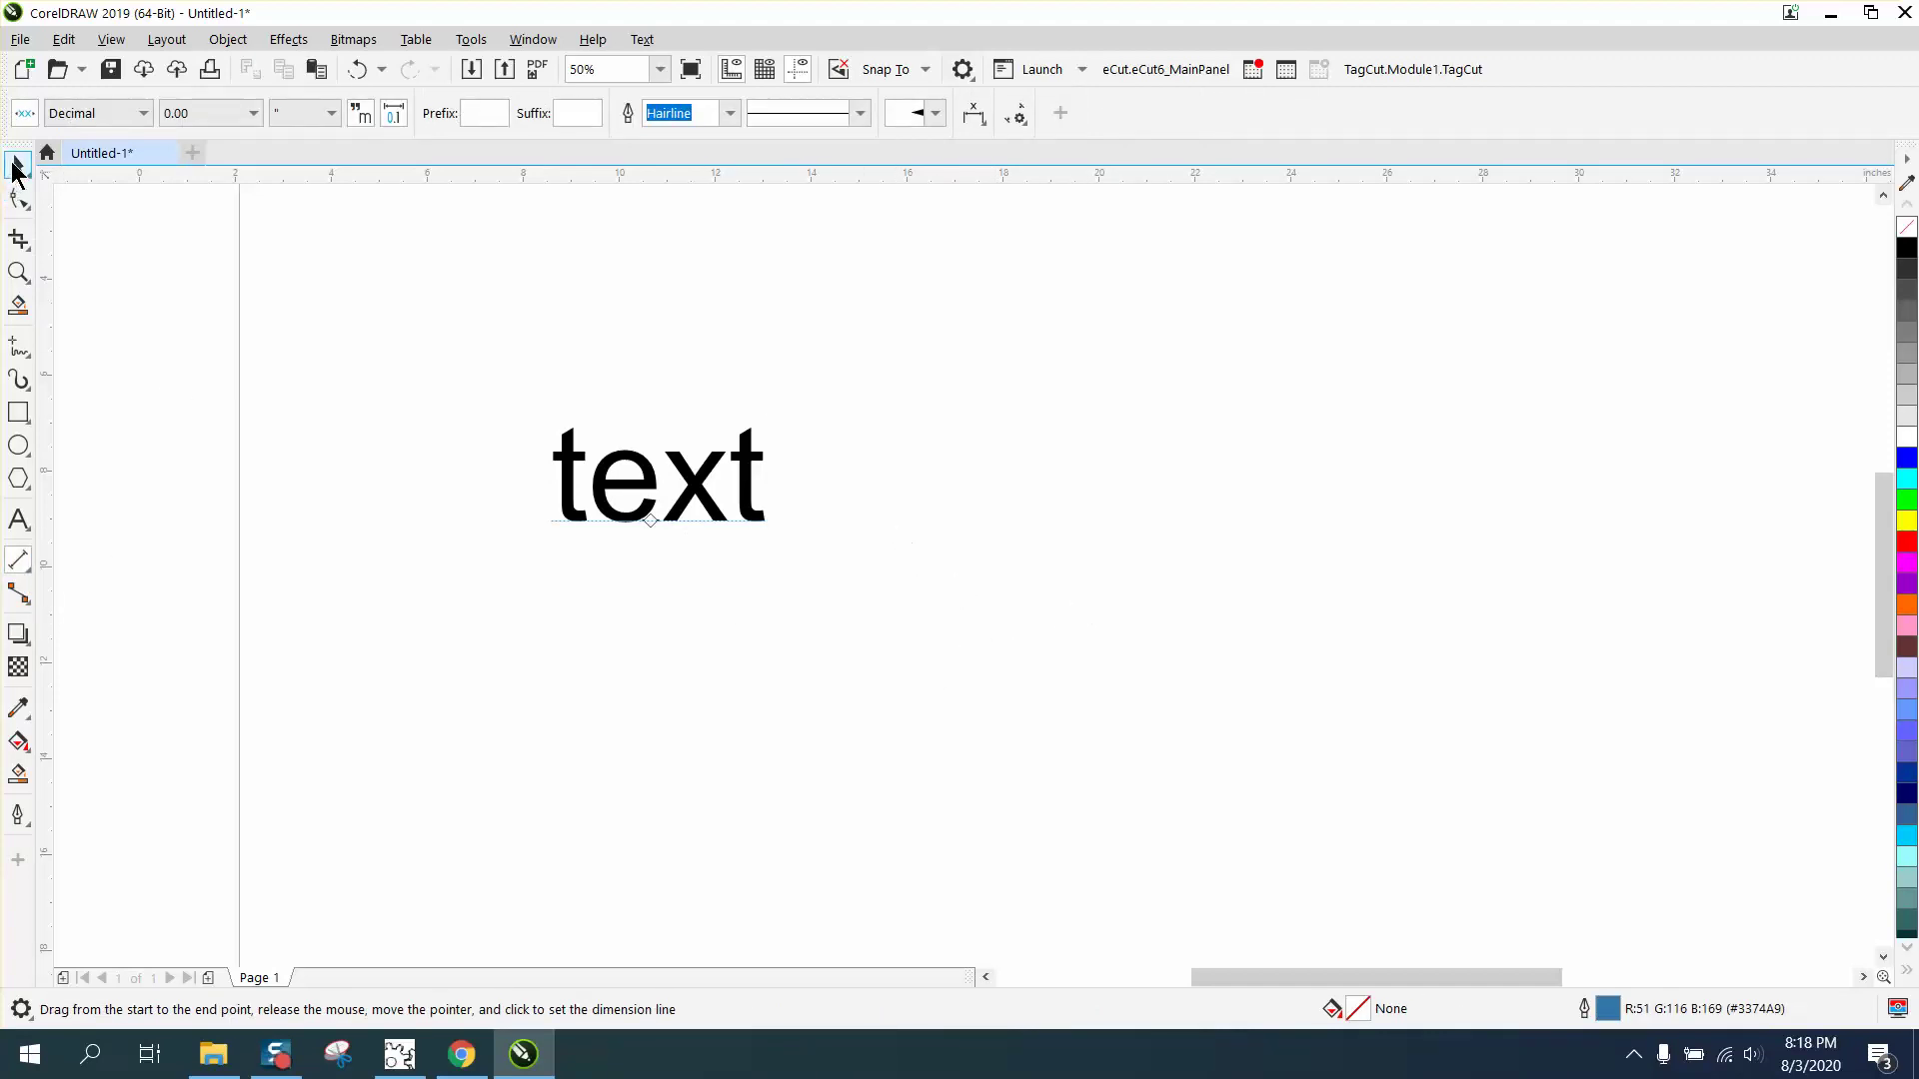
pyautogui.click(15, 168)
# Add a second 'text' below the first, rotated 270° so it reads vertically.
pyautogui.click(22, 521)
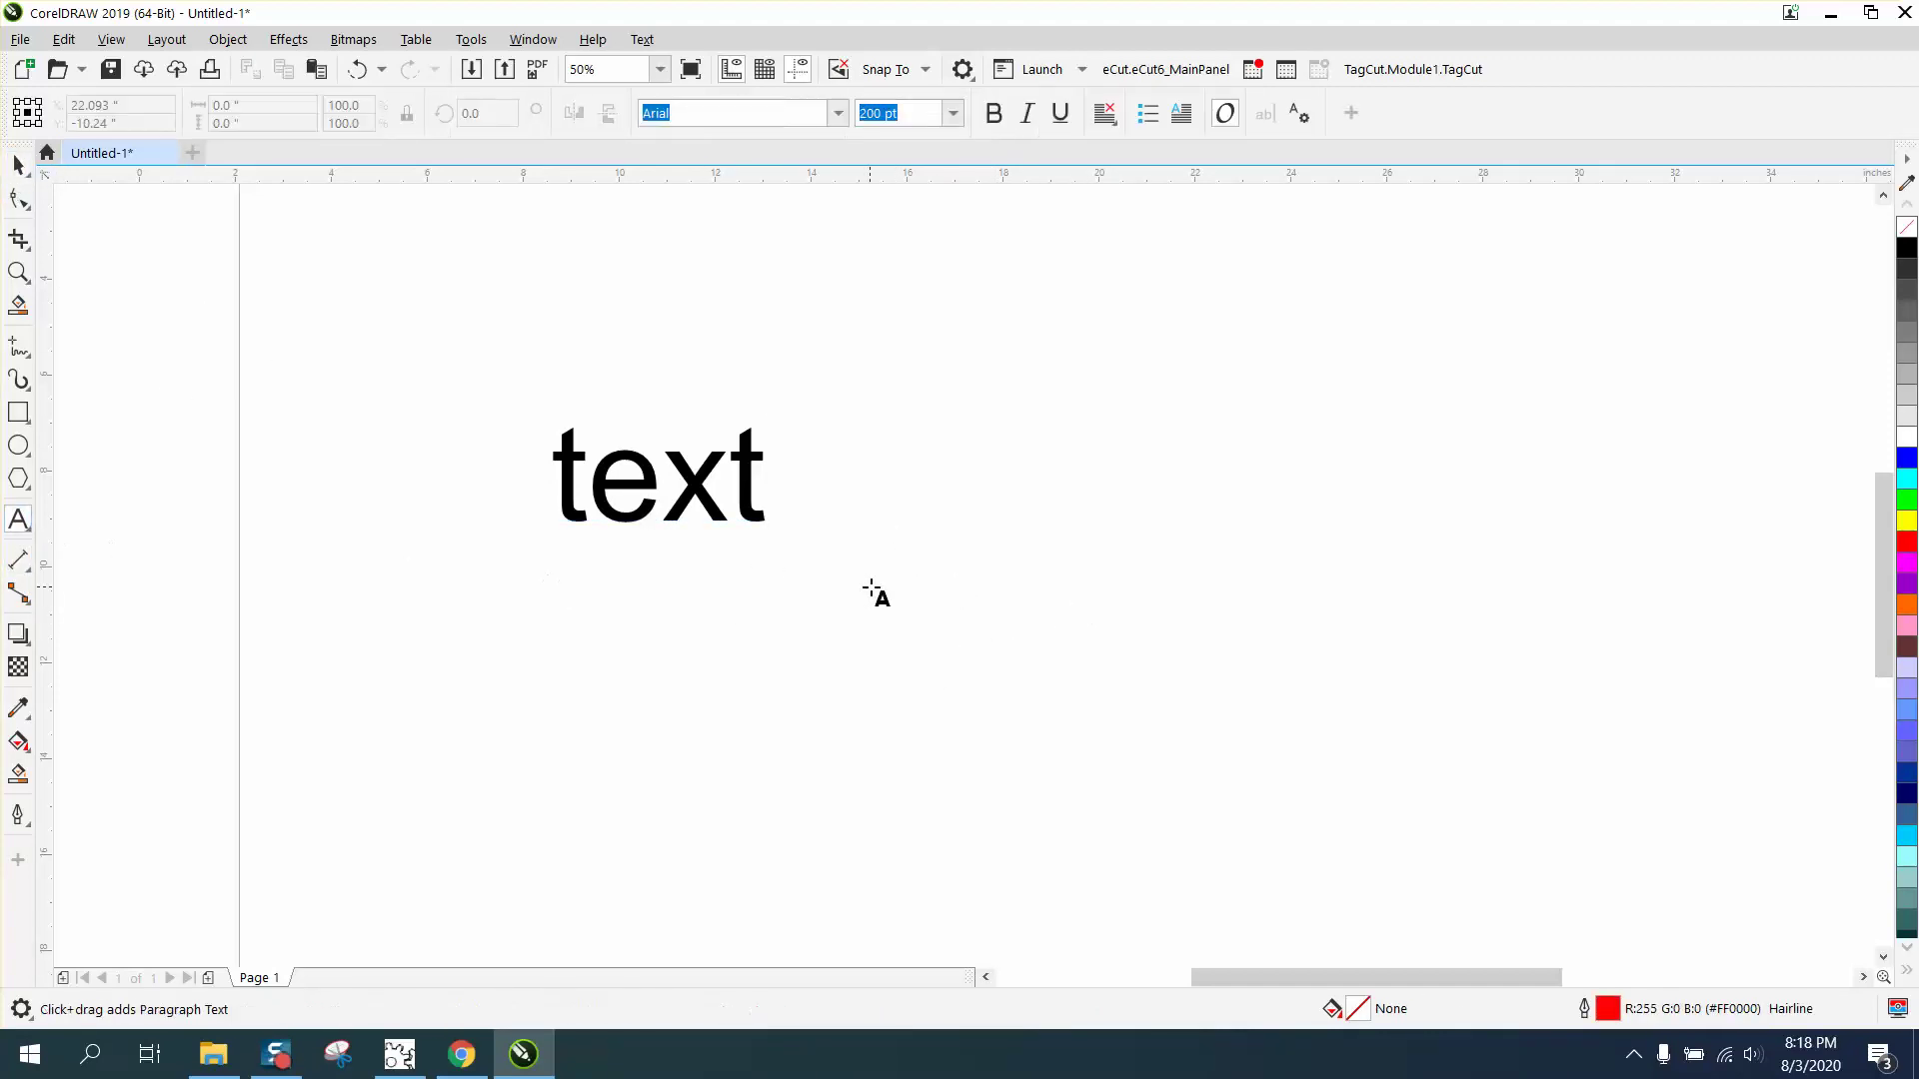
pyautogui.click(872, 589)
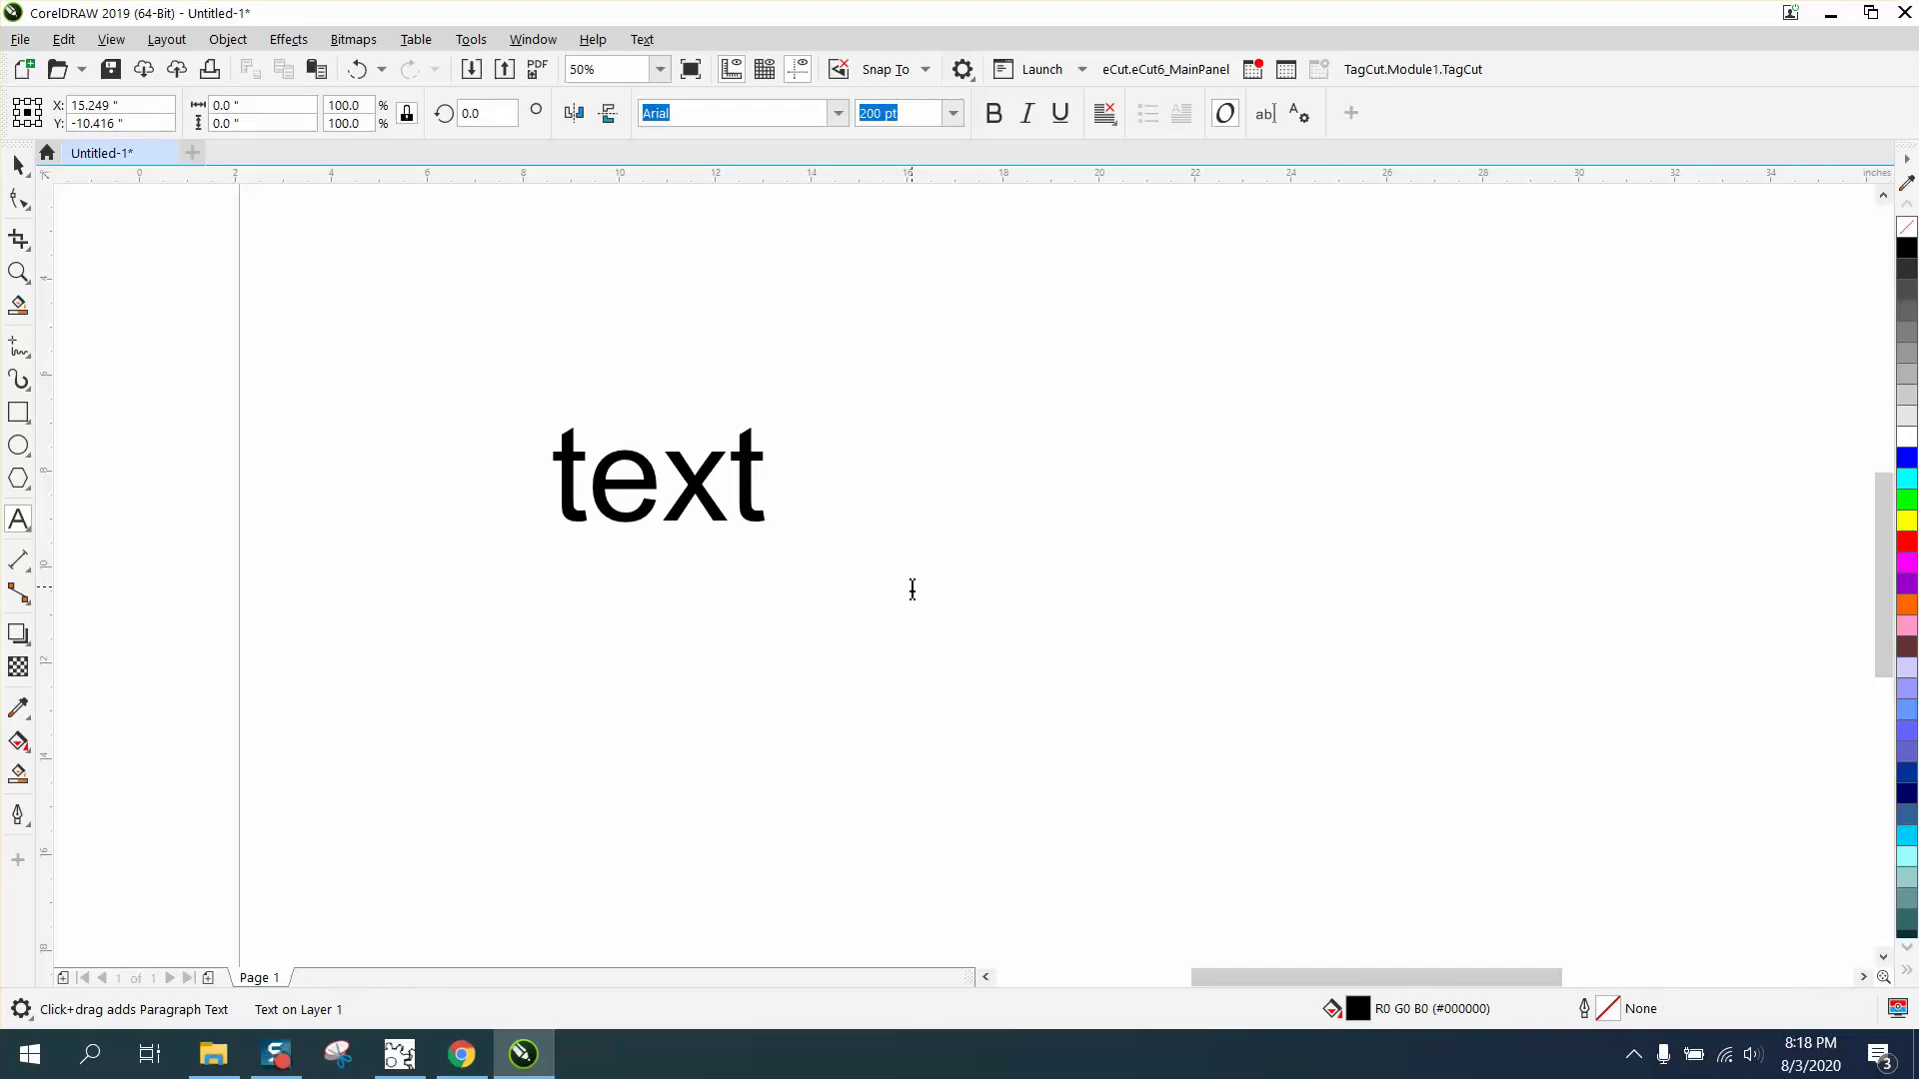
pyautogui.click(913, 590)
pyautogui.write('text')
pyautogui.press('Escape')
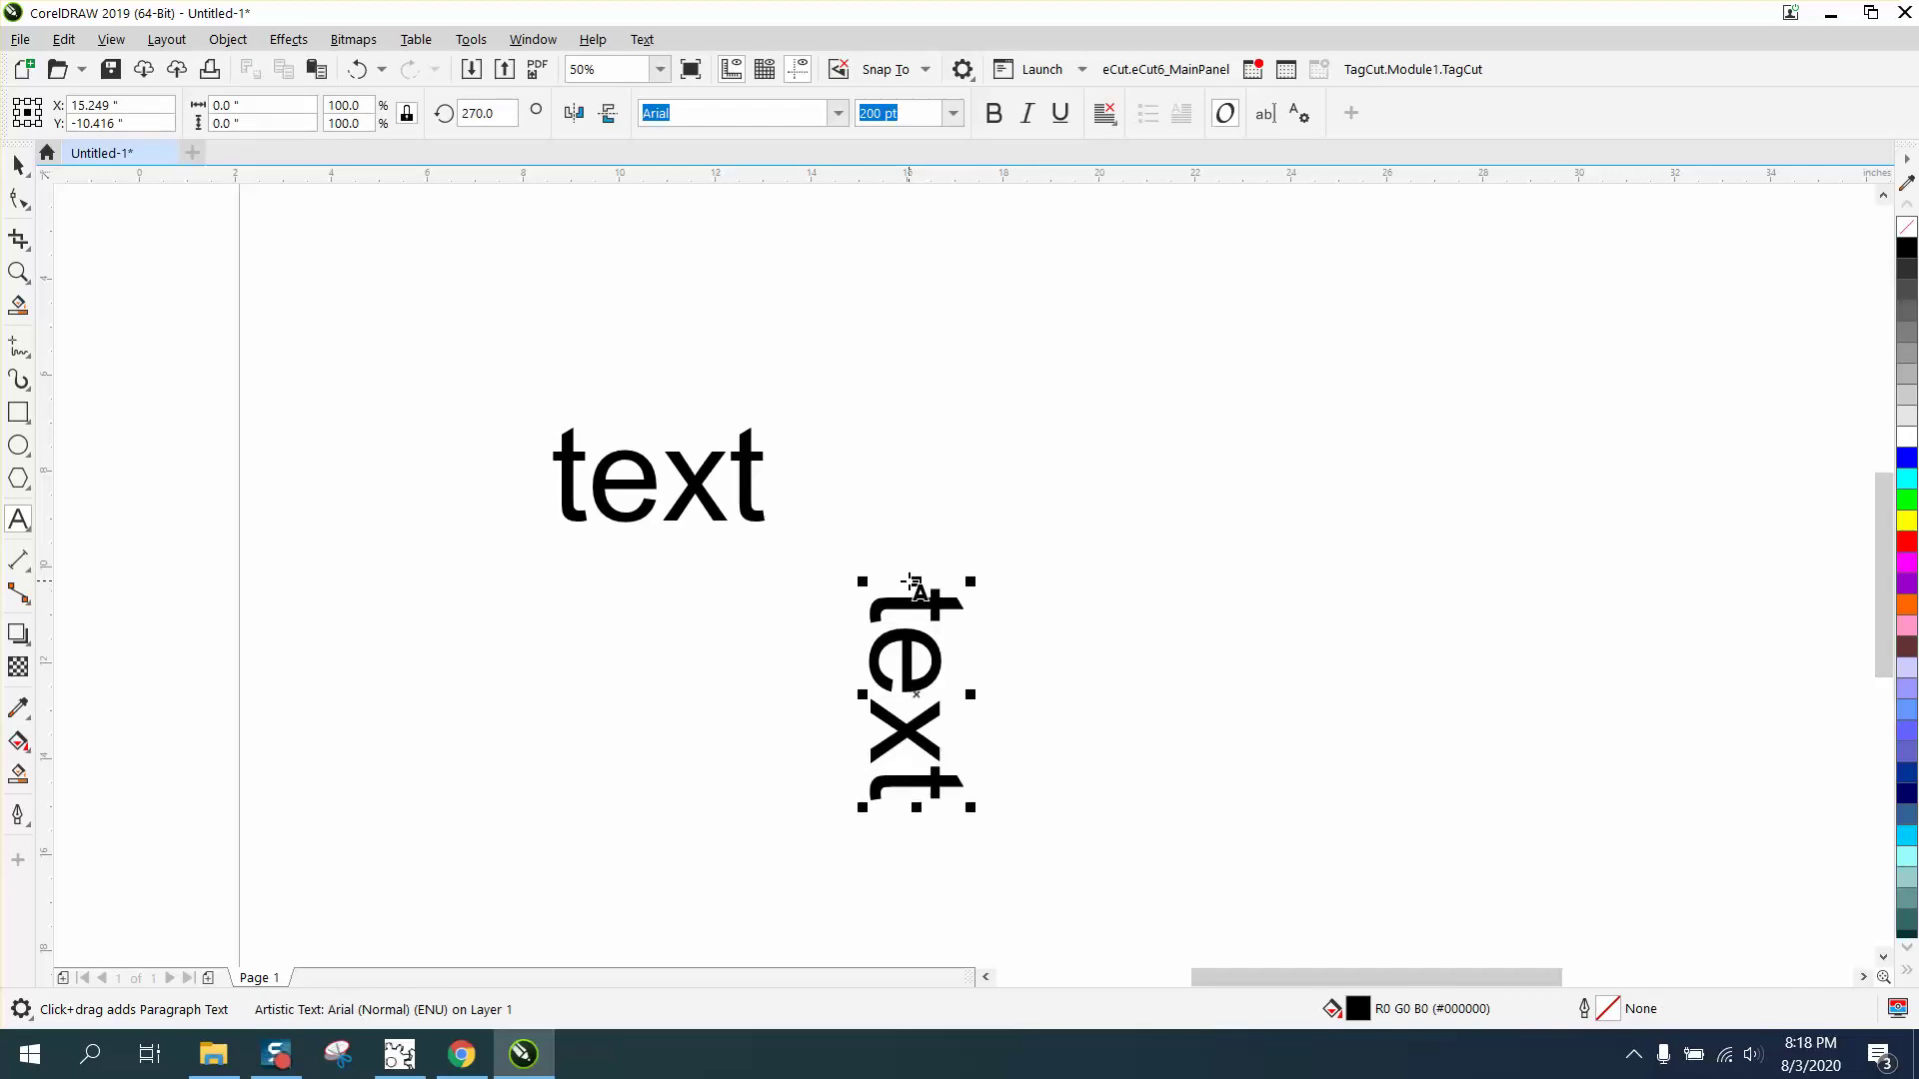
pyautogui.hotkey('ctrl', 'z')
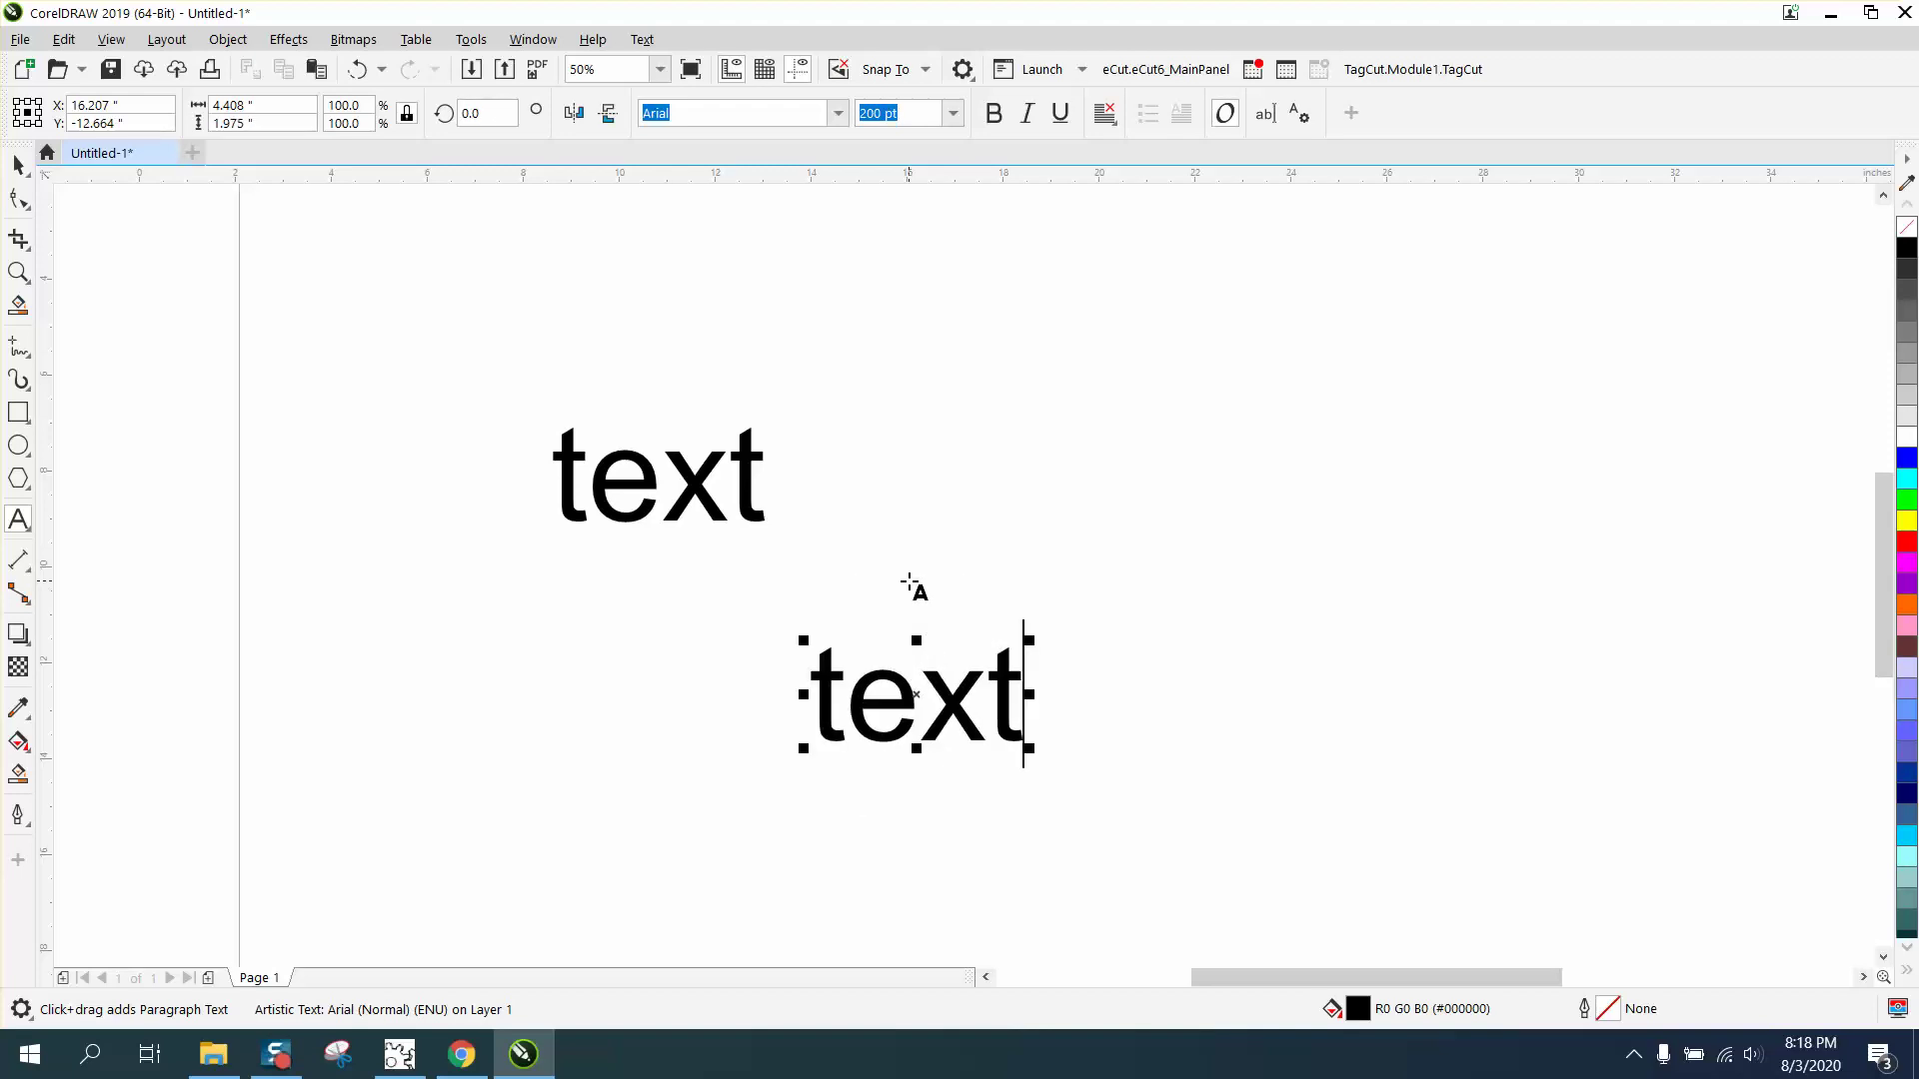
pyautogui.hotkey('ctrl', 'shift', 'z')
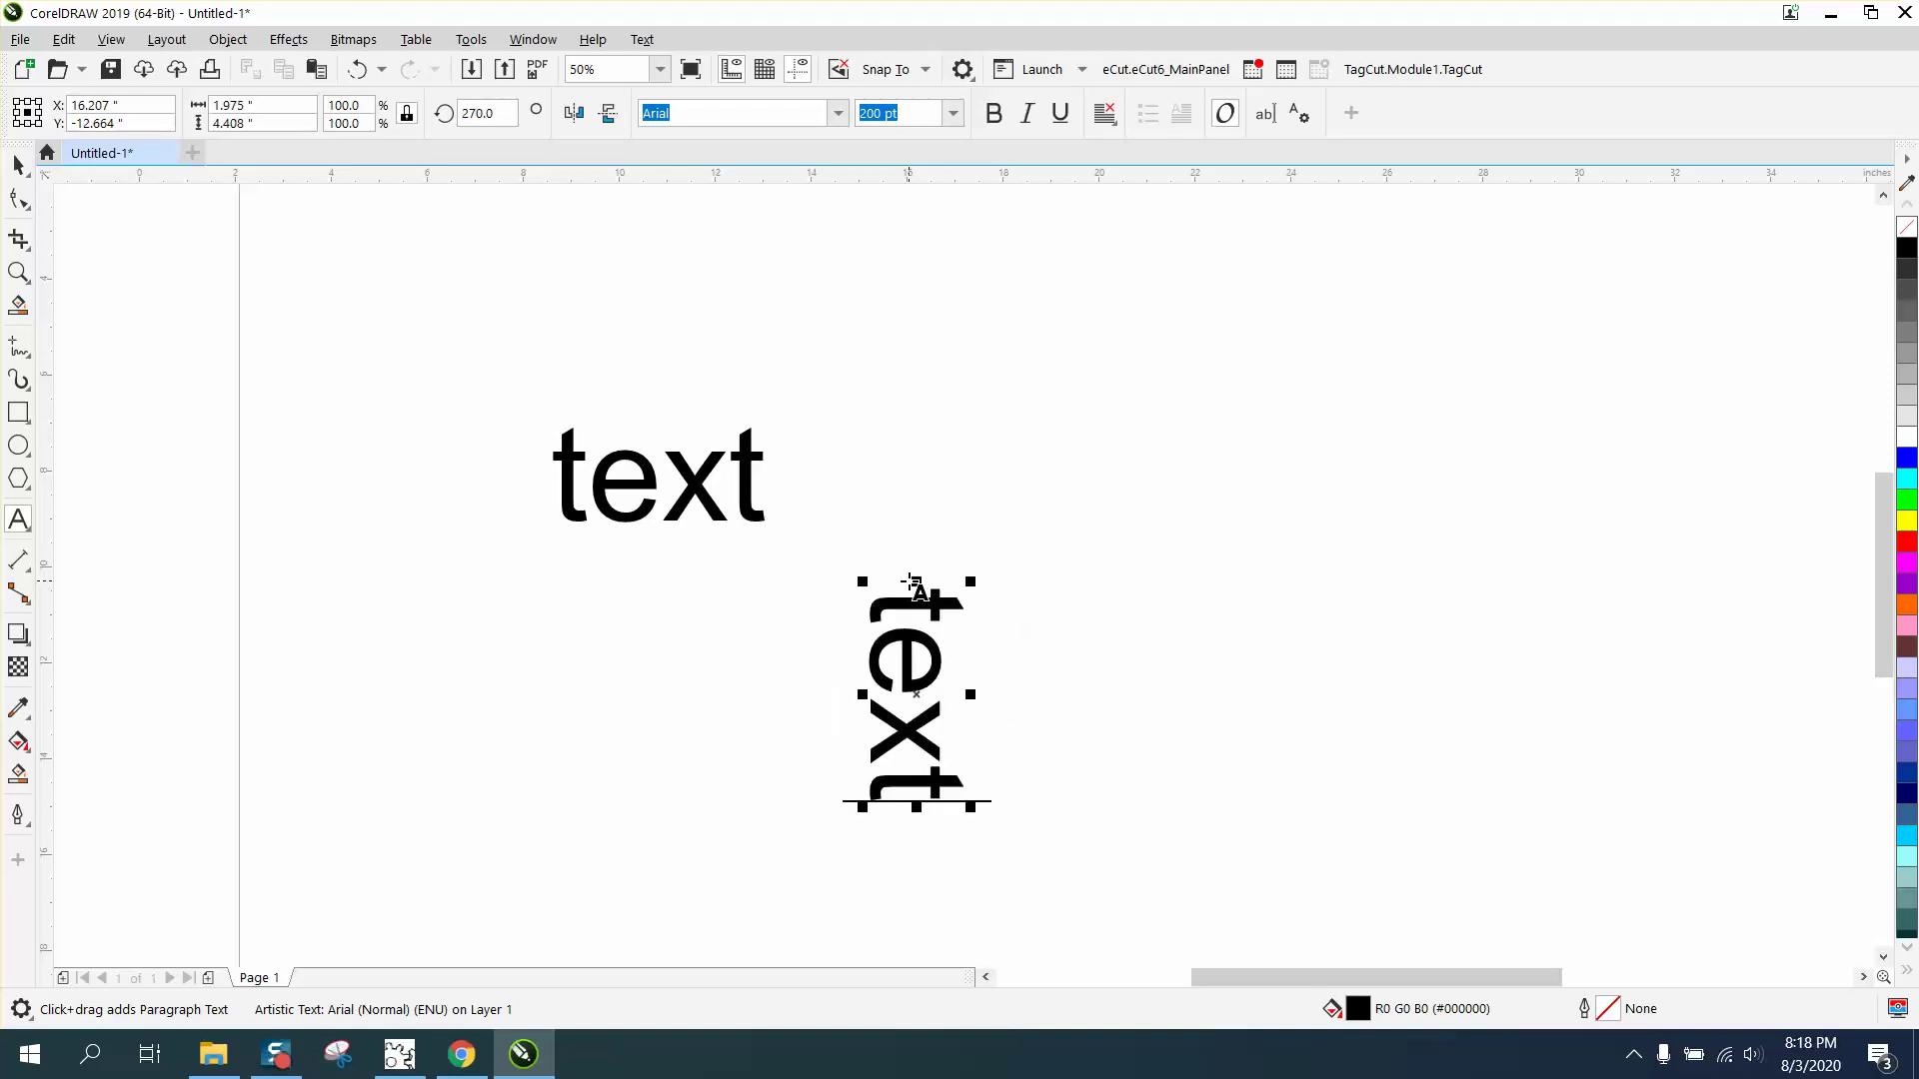
pyautogui.click(842, 513)
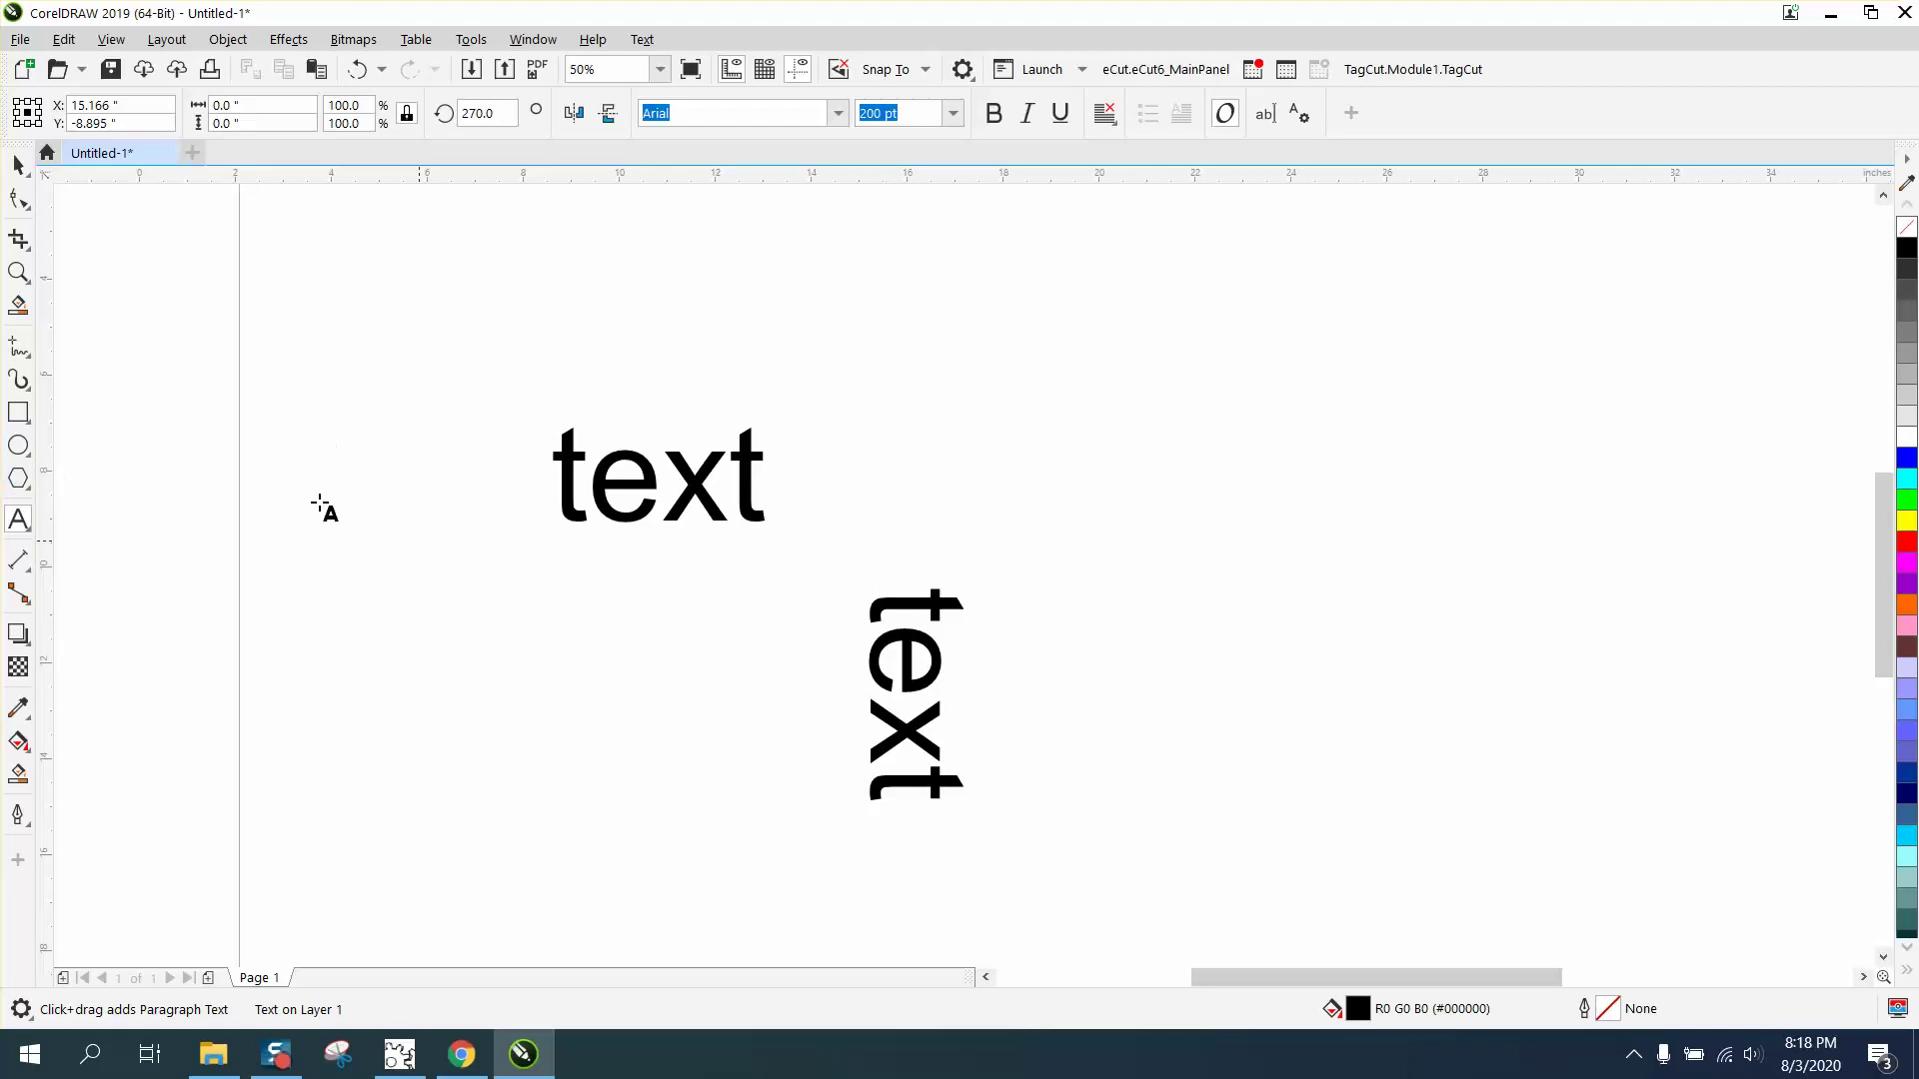
pyautogui.click(17, 170)
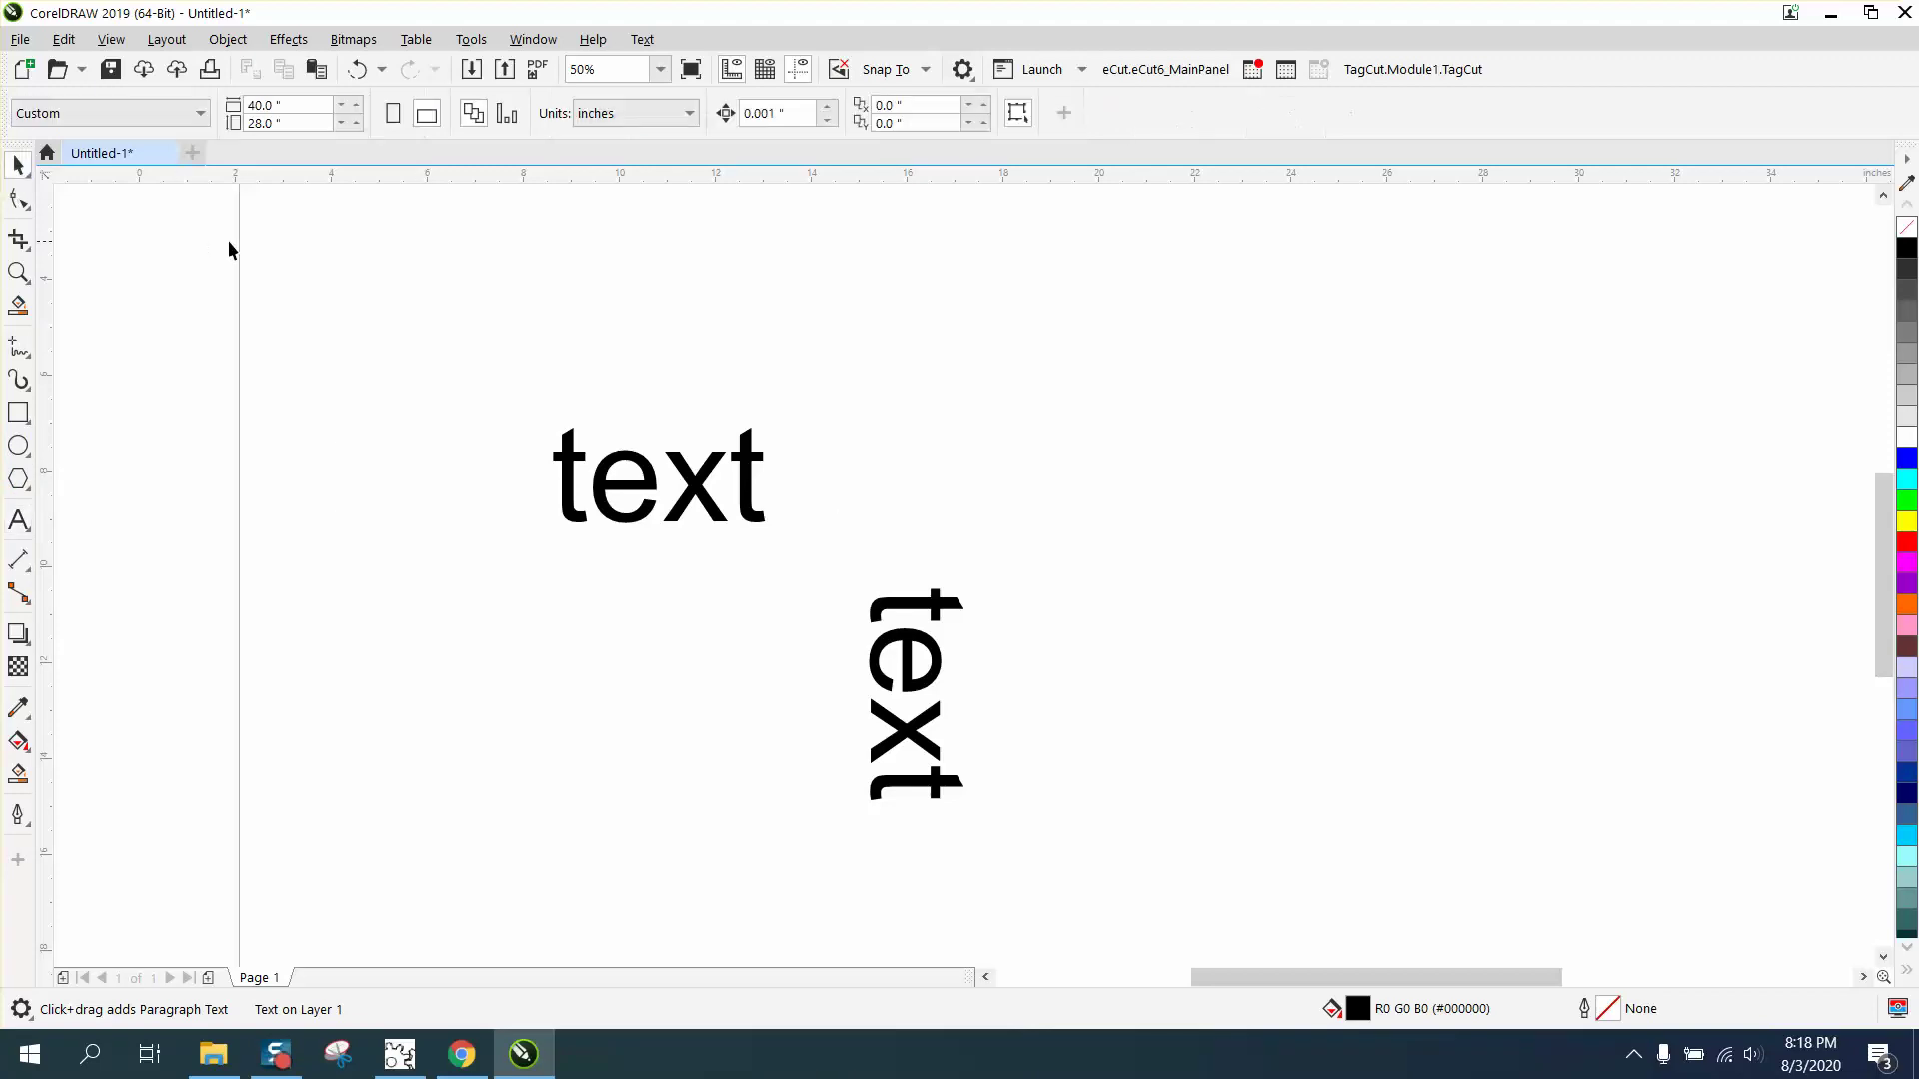
# Add the text 'dfadfds' above the first word and deselect it.
pyautogui.click(18, 520)
pyautogui.click(945, 452)
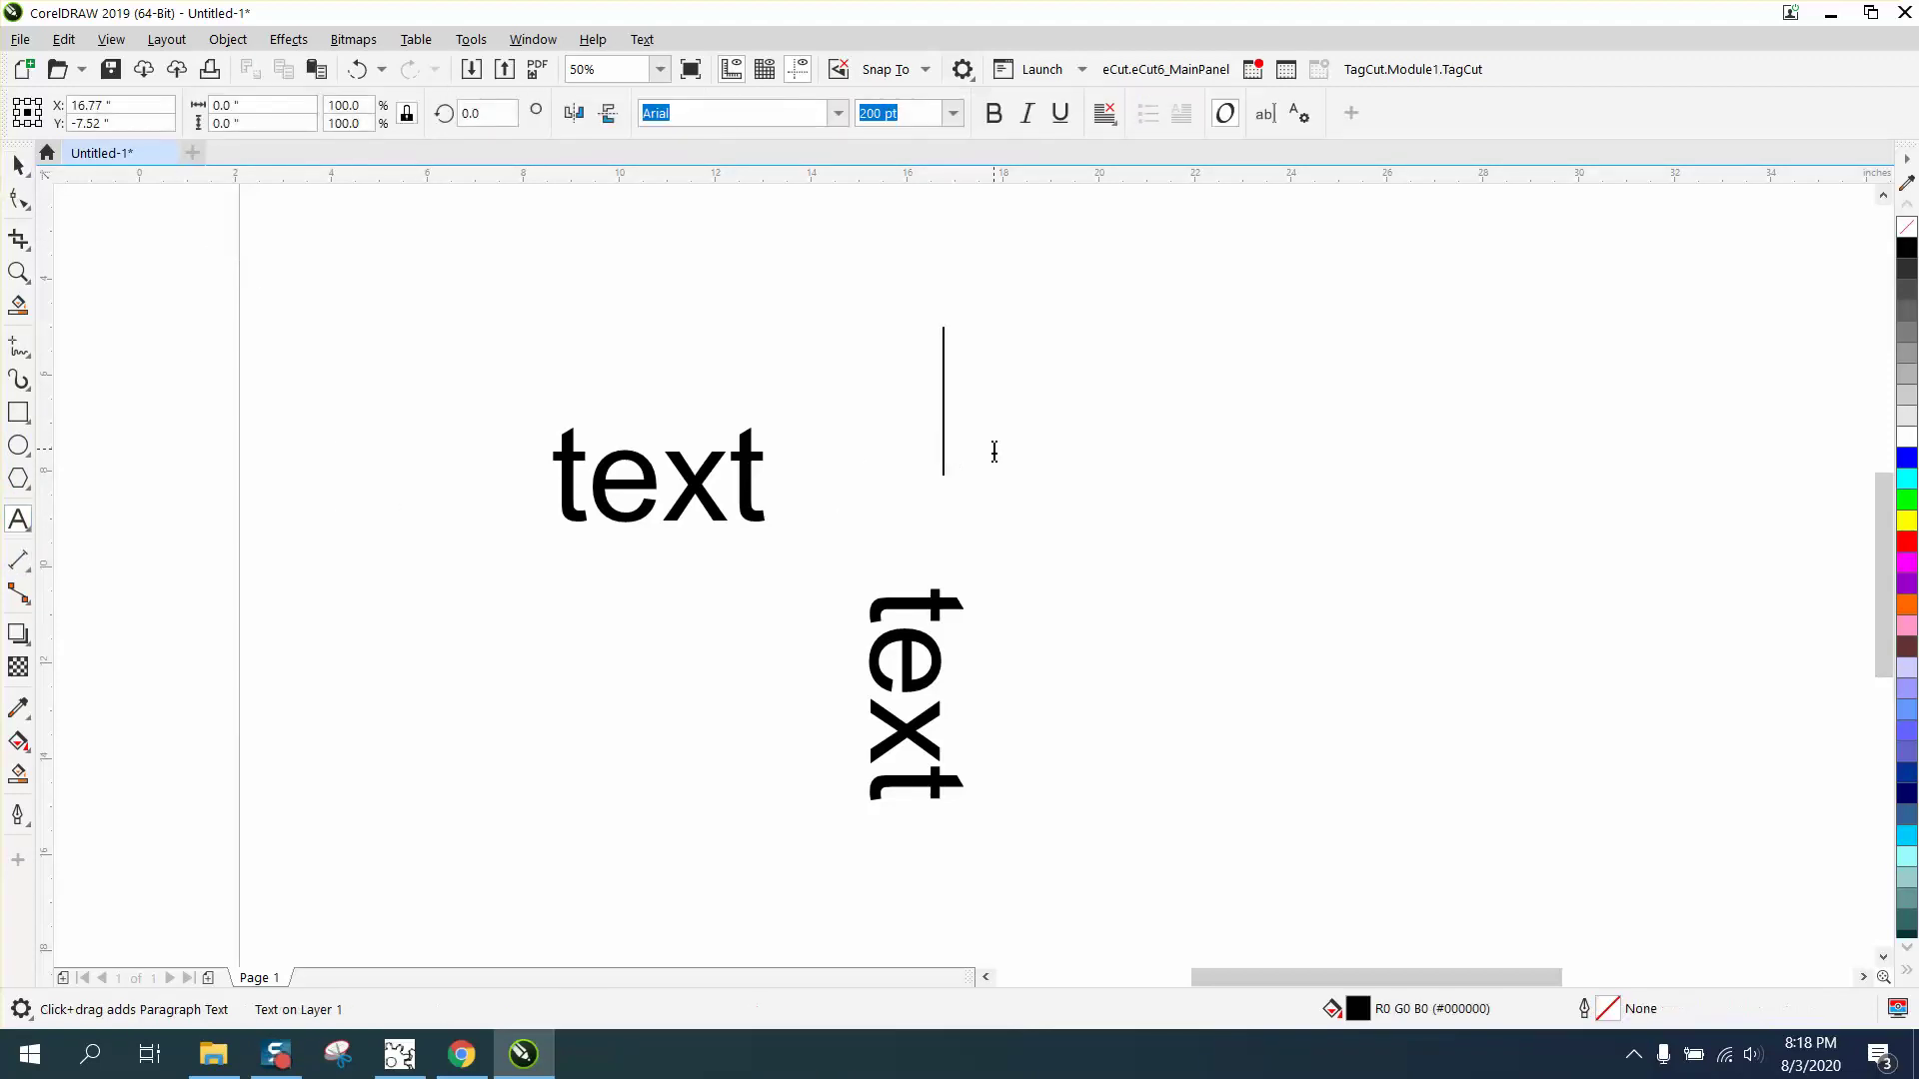
pyautogui.write('dfadfds')
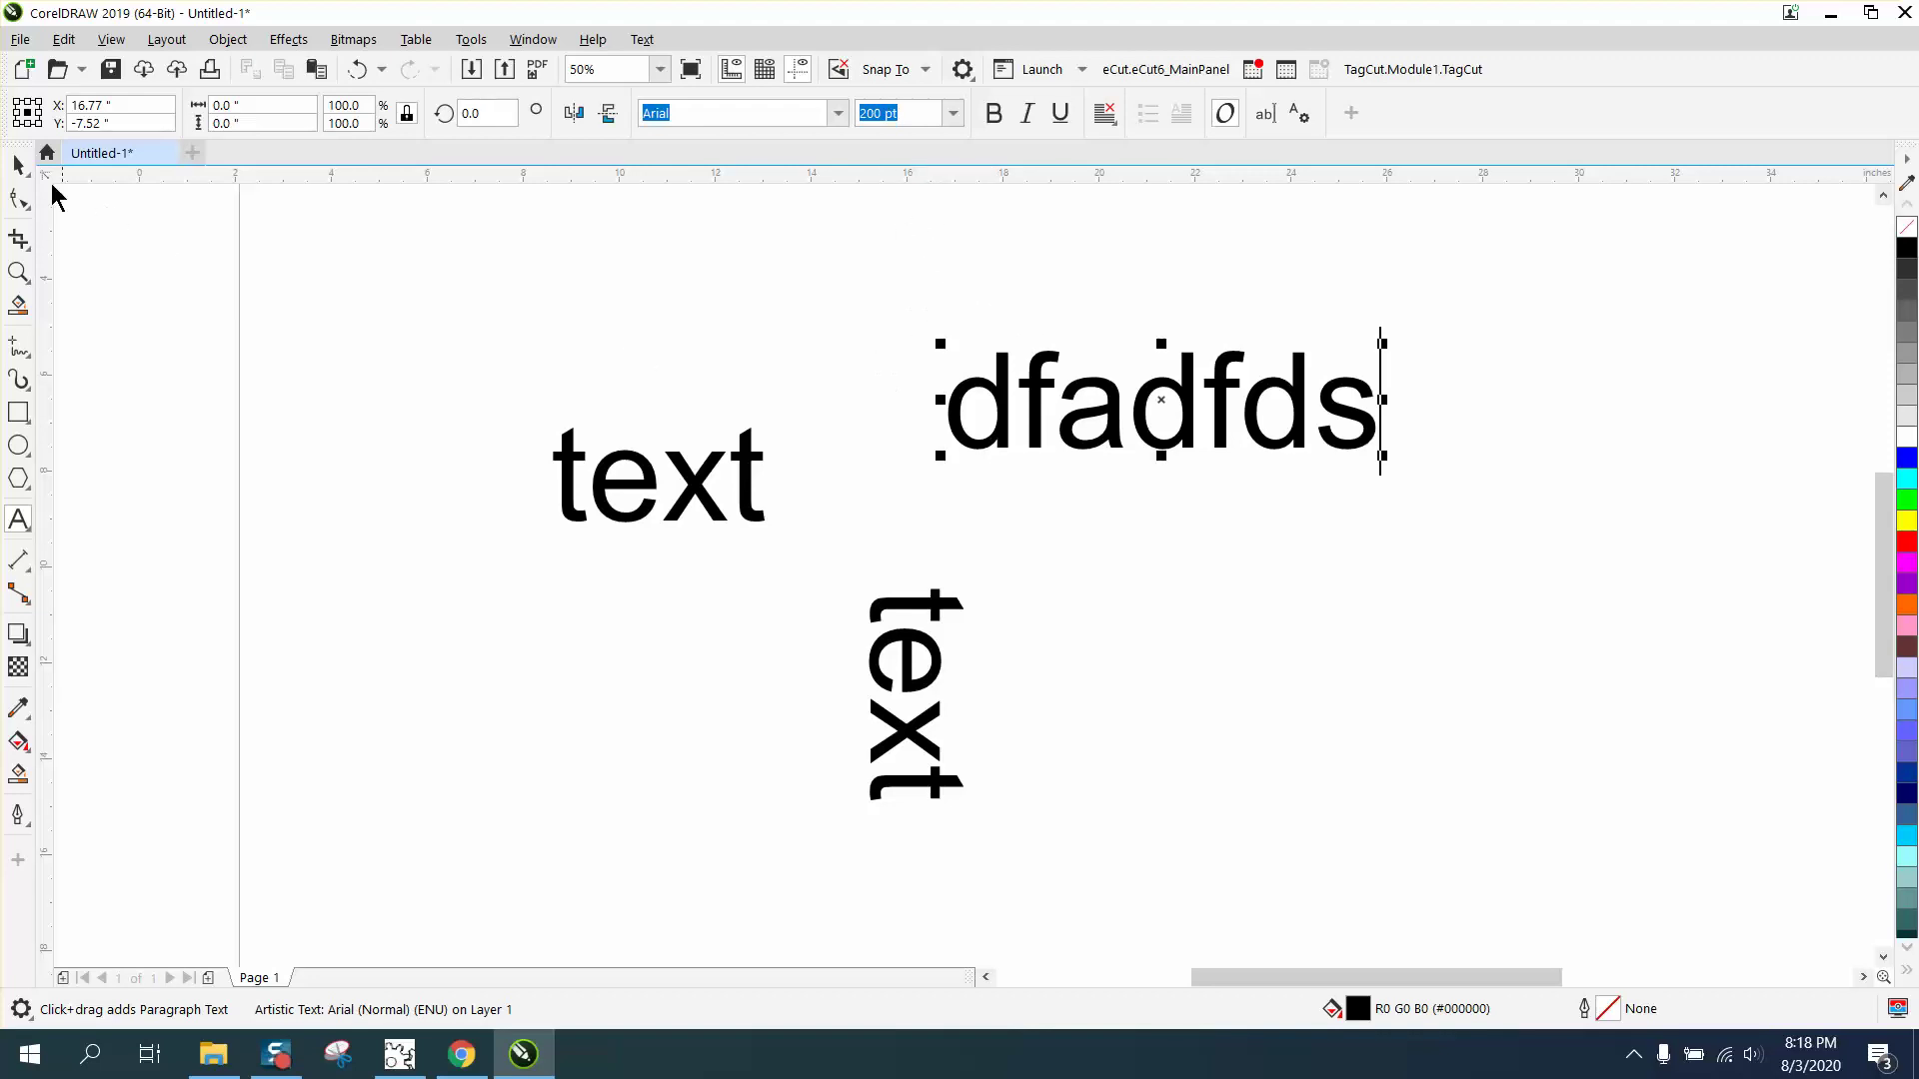
pyautogui.click(18, 166)
pyautogui.click(750, 375)
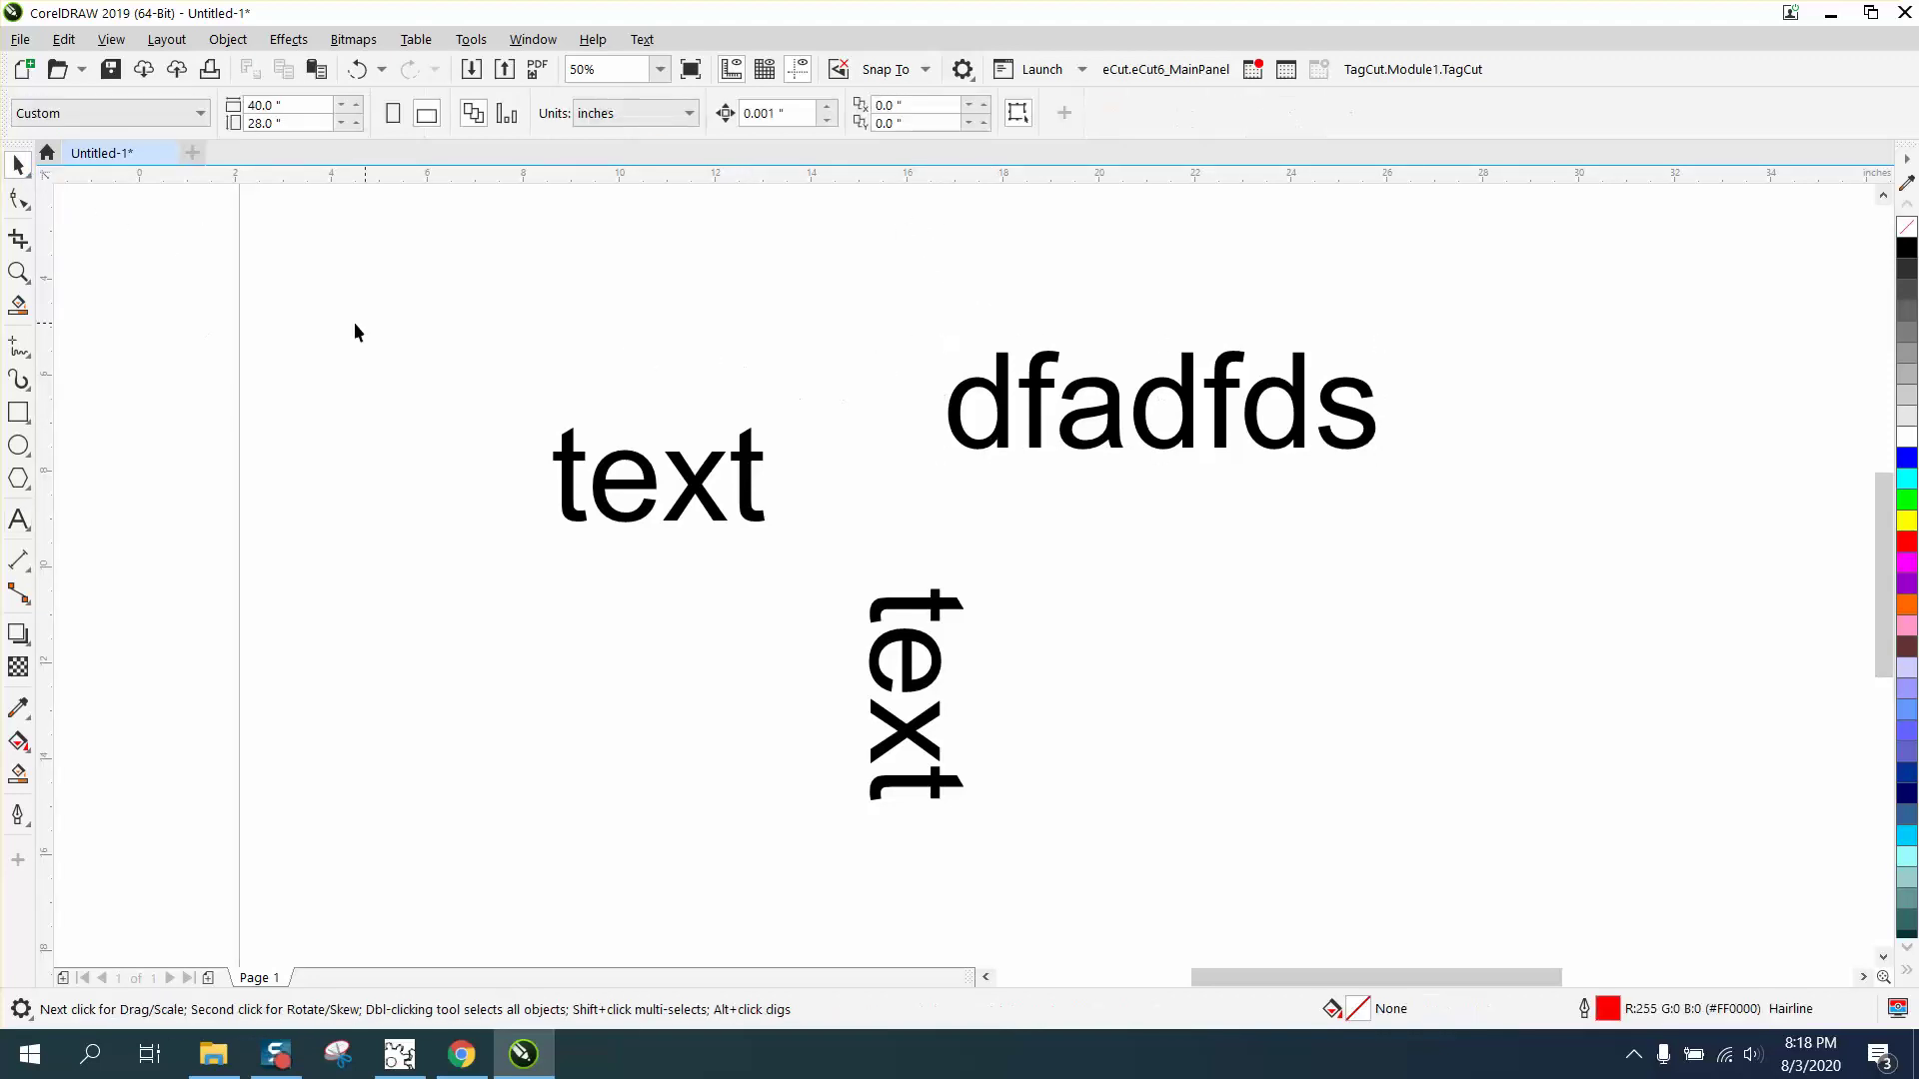
# Make bold the default for artistic text and type 'bold' unrotated on the page.
pyautogui.click(18, 520)
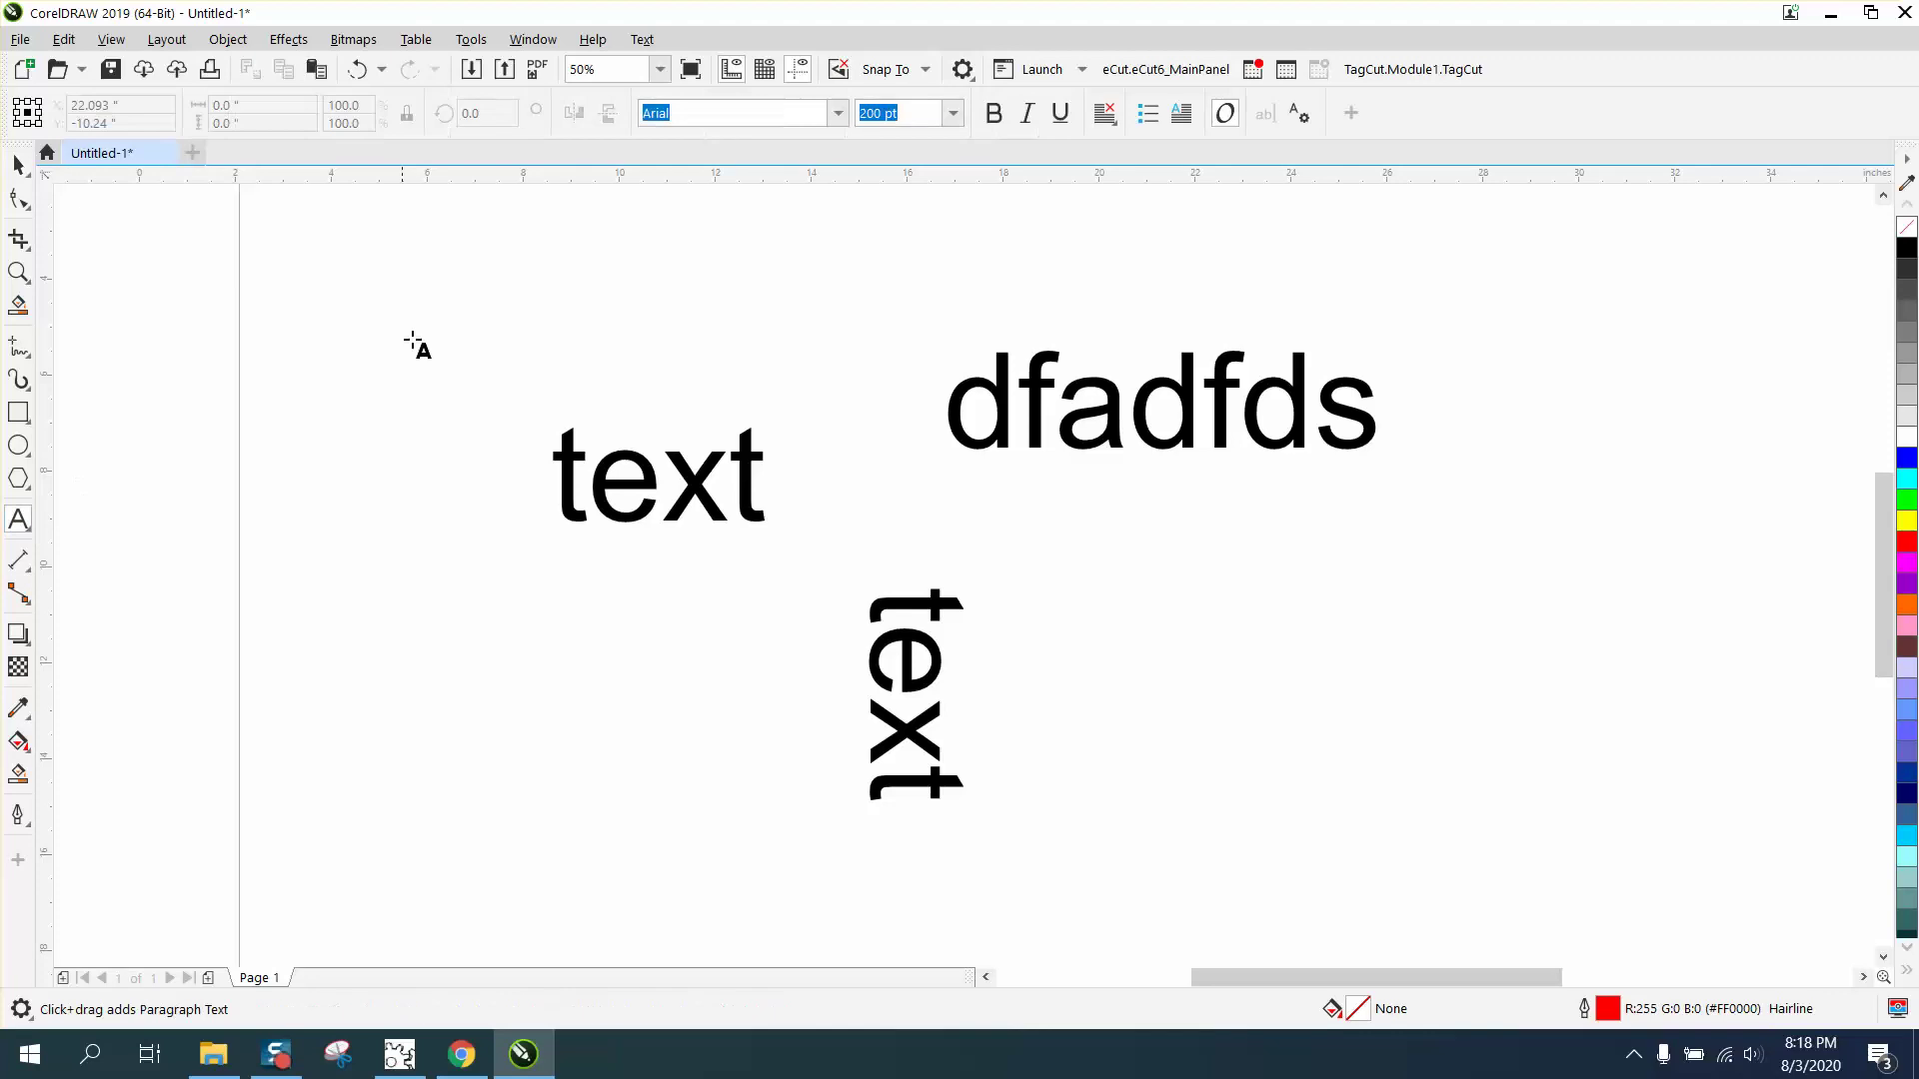
pyautogui.click(995, 114)
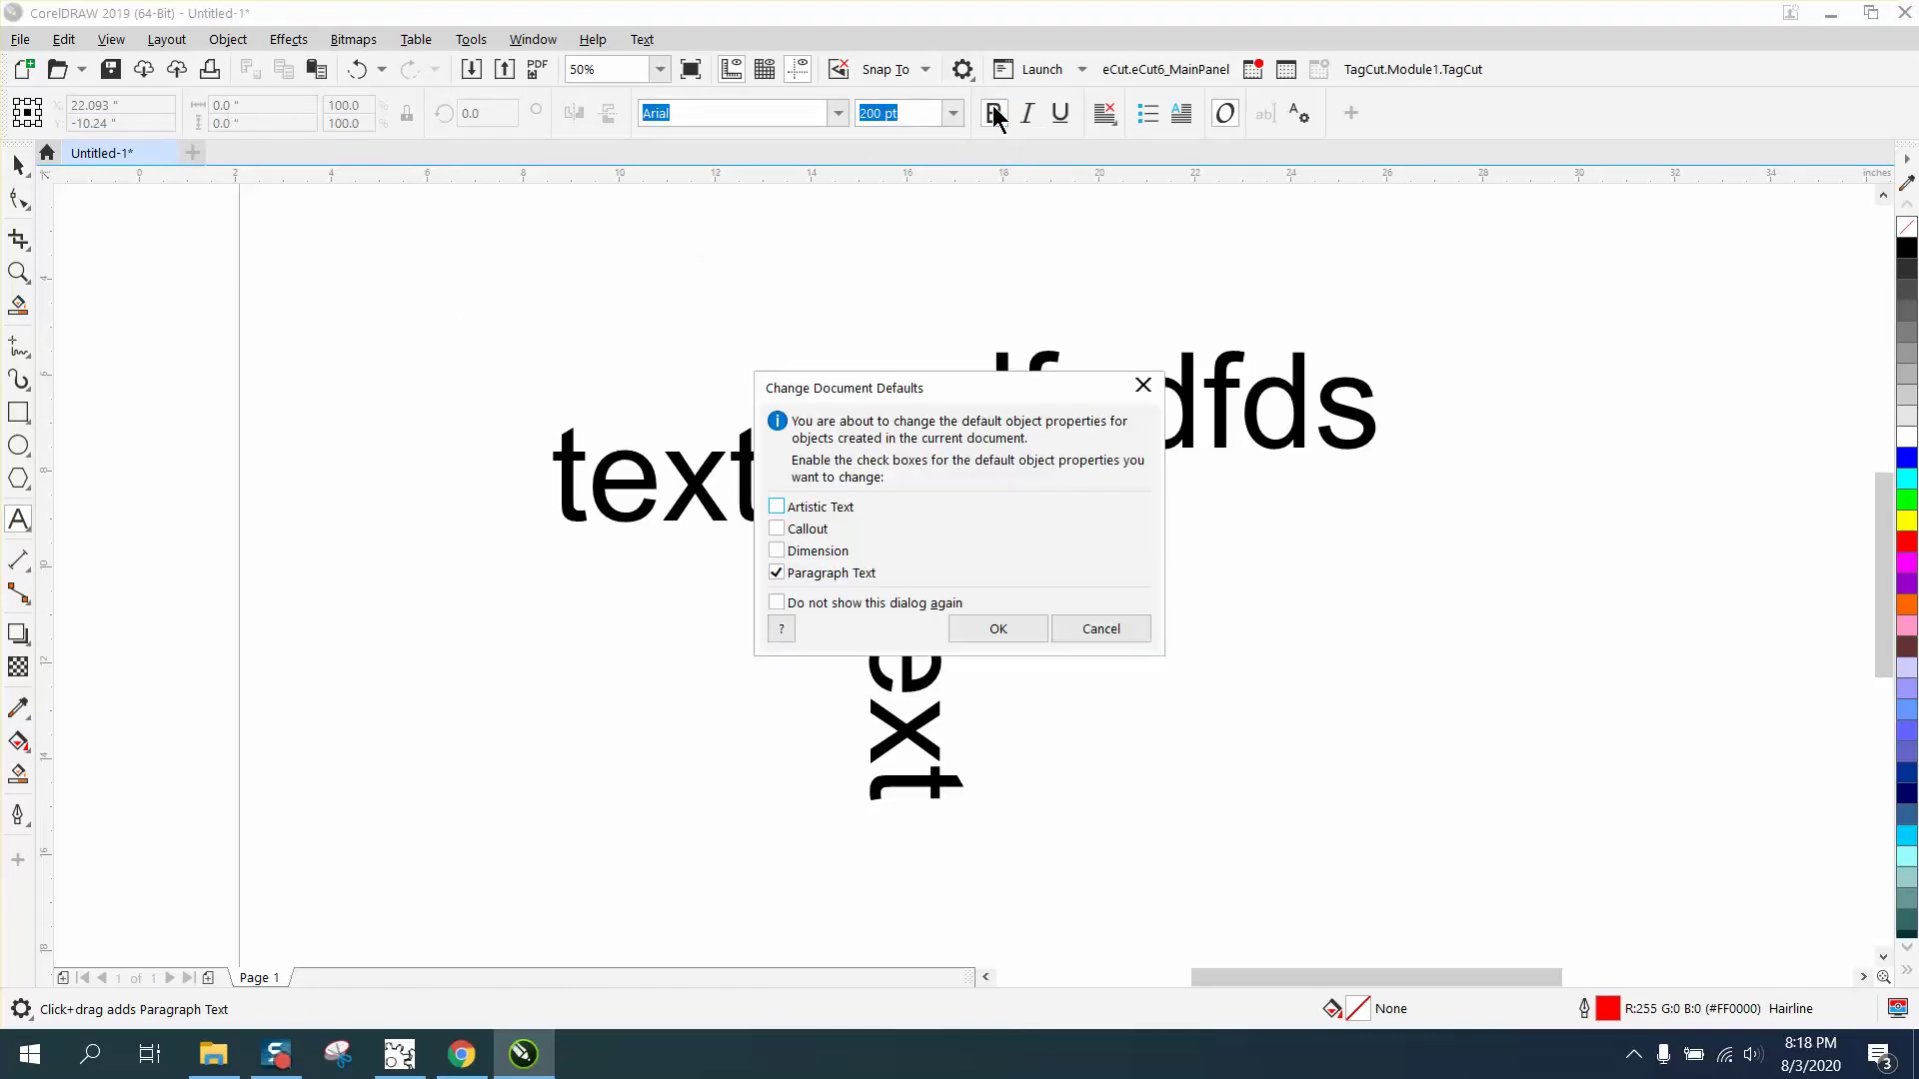
pyautogui.click(782, 506)
pyautogui.click(997, 628)
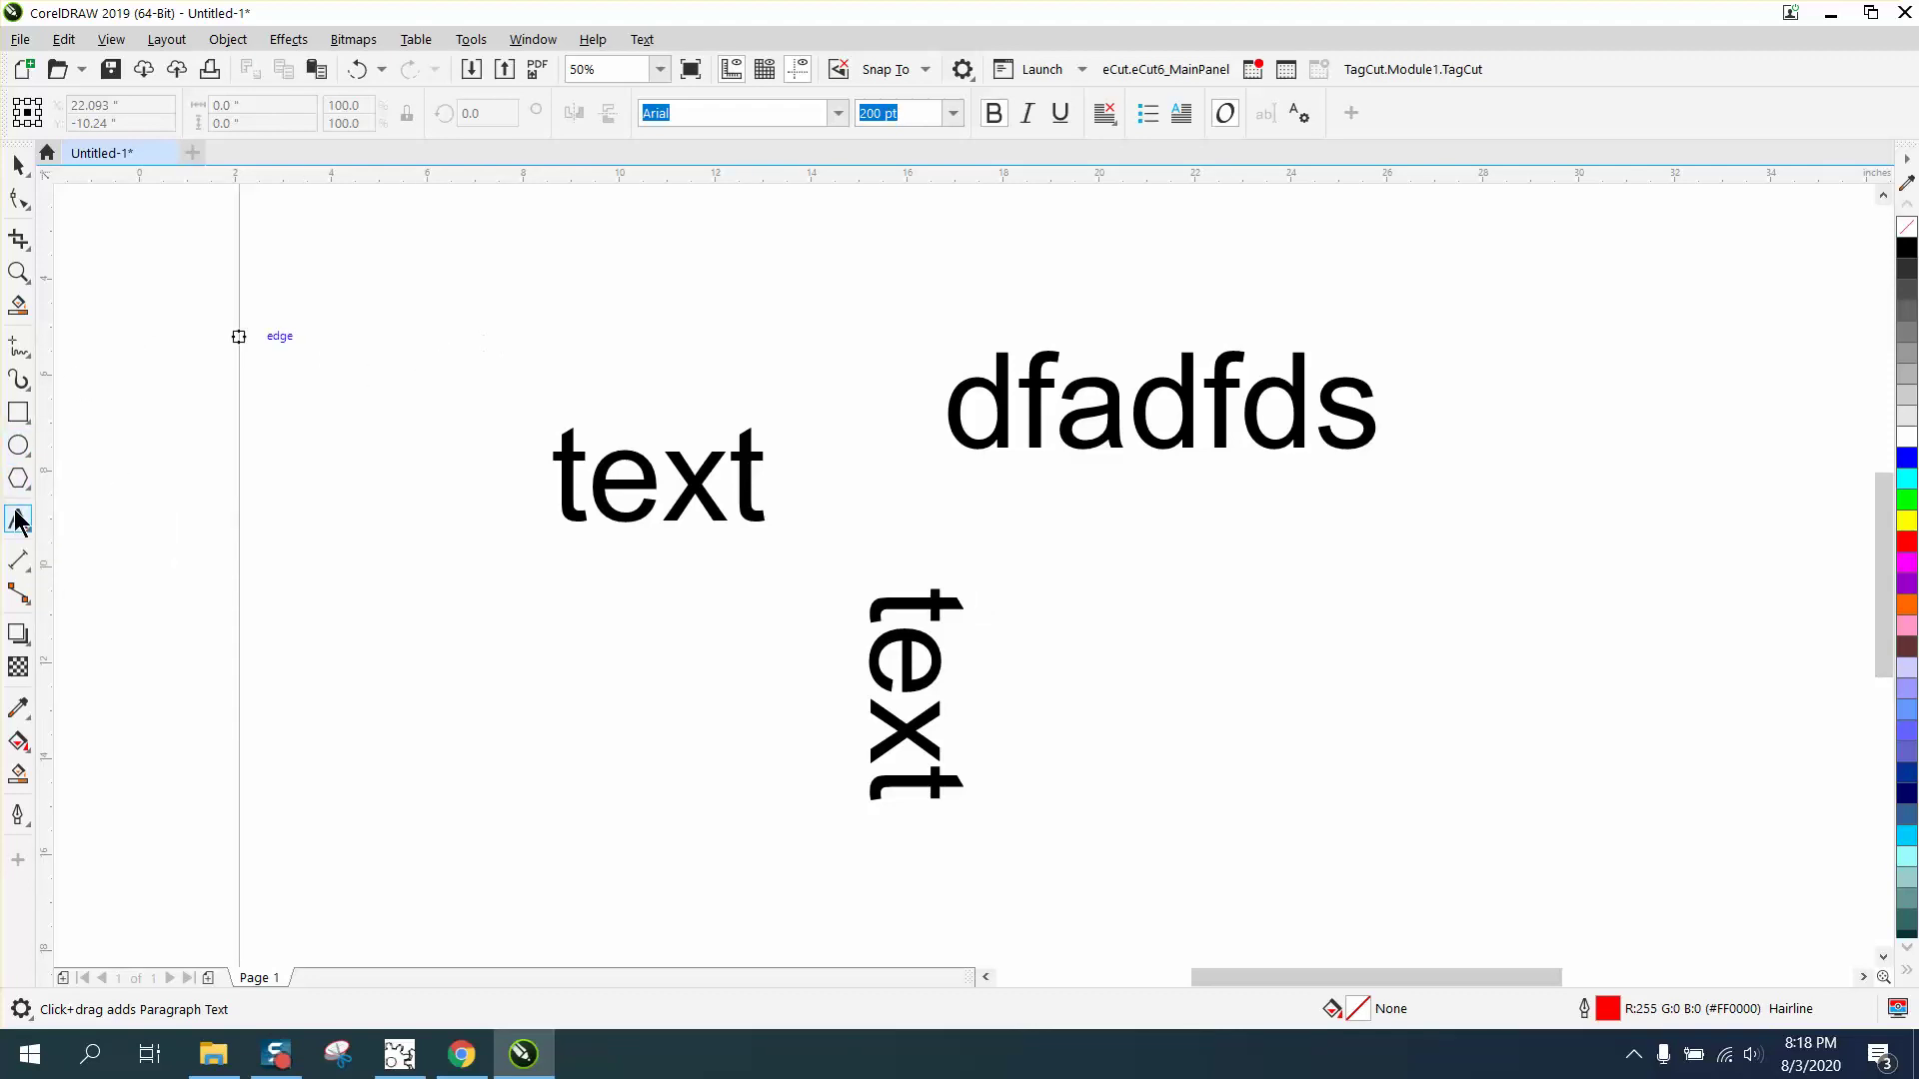
pyautogui.click(451, 339)
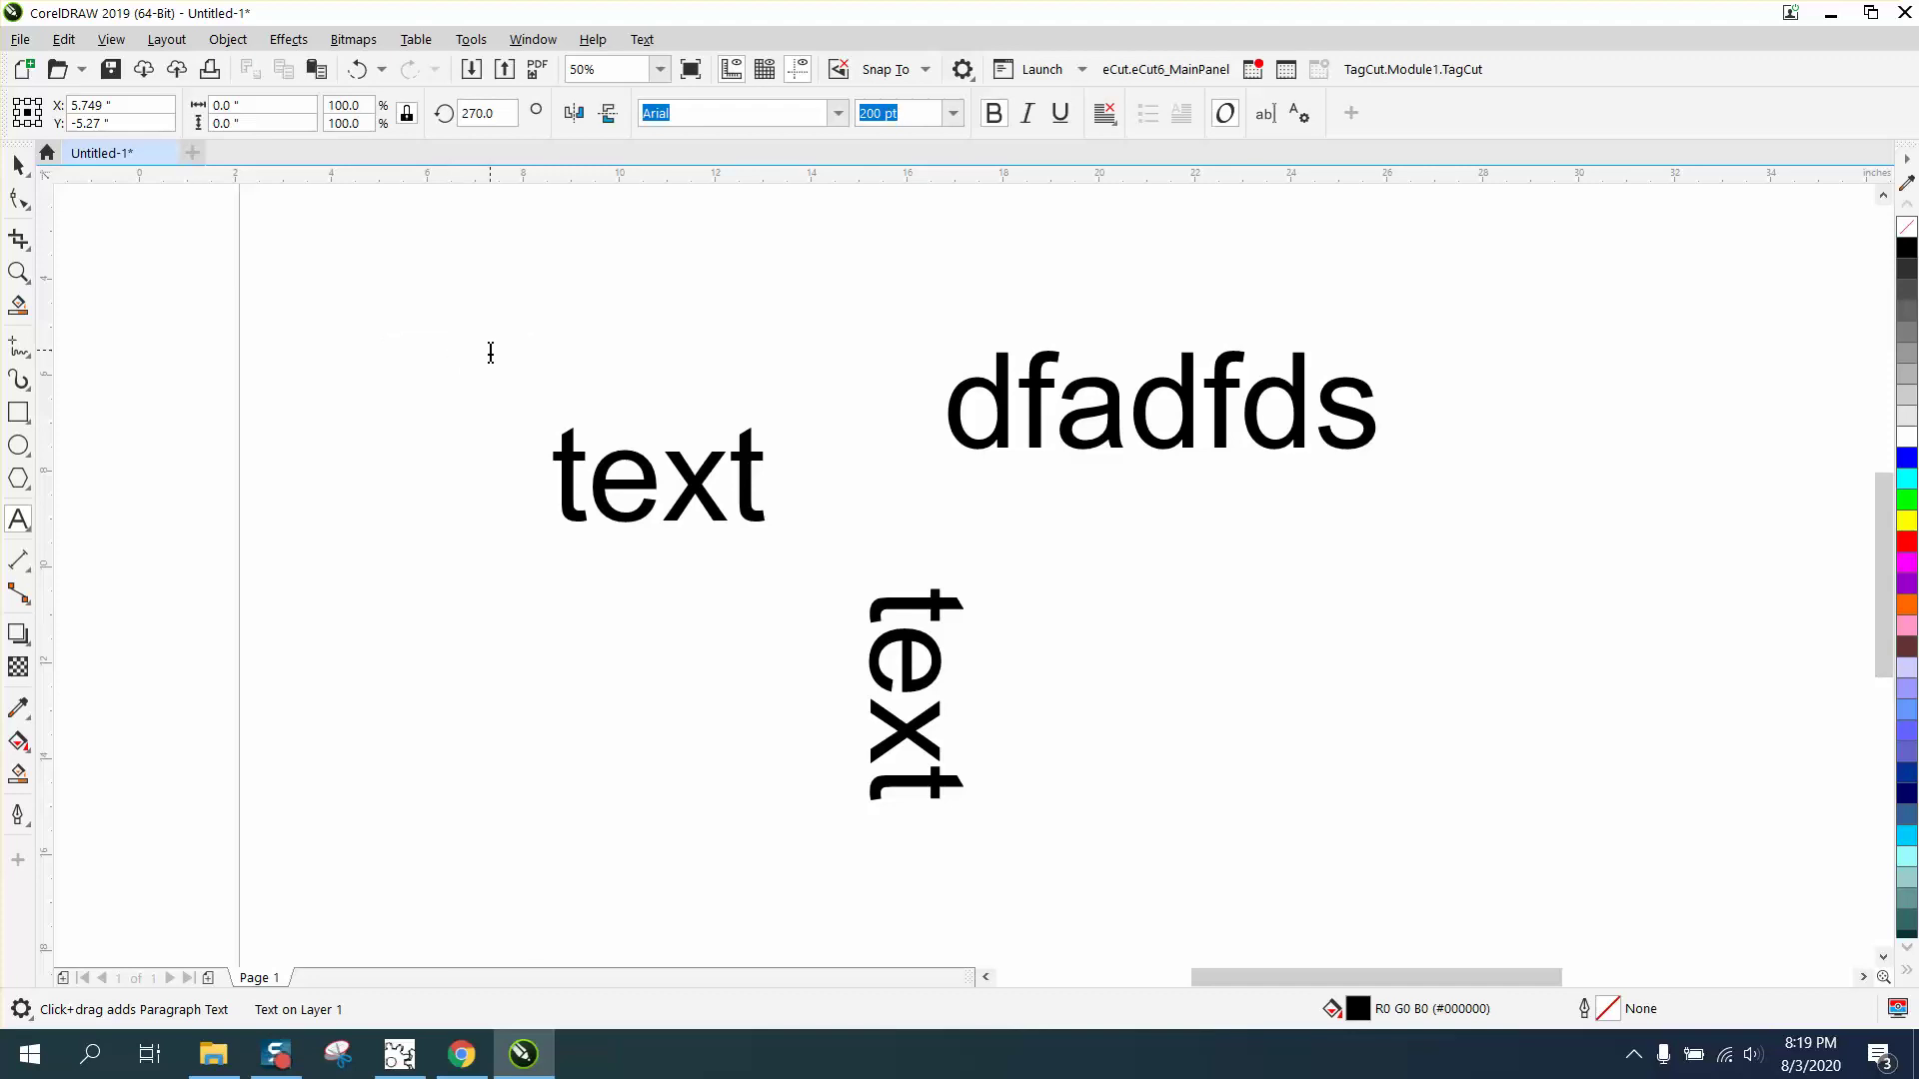
pyautogui.hotkey('ctrl', 'z')
pyautogui.write('bold')
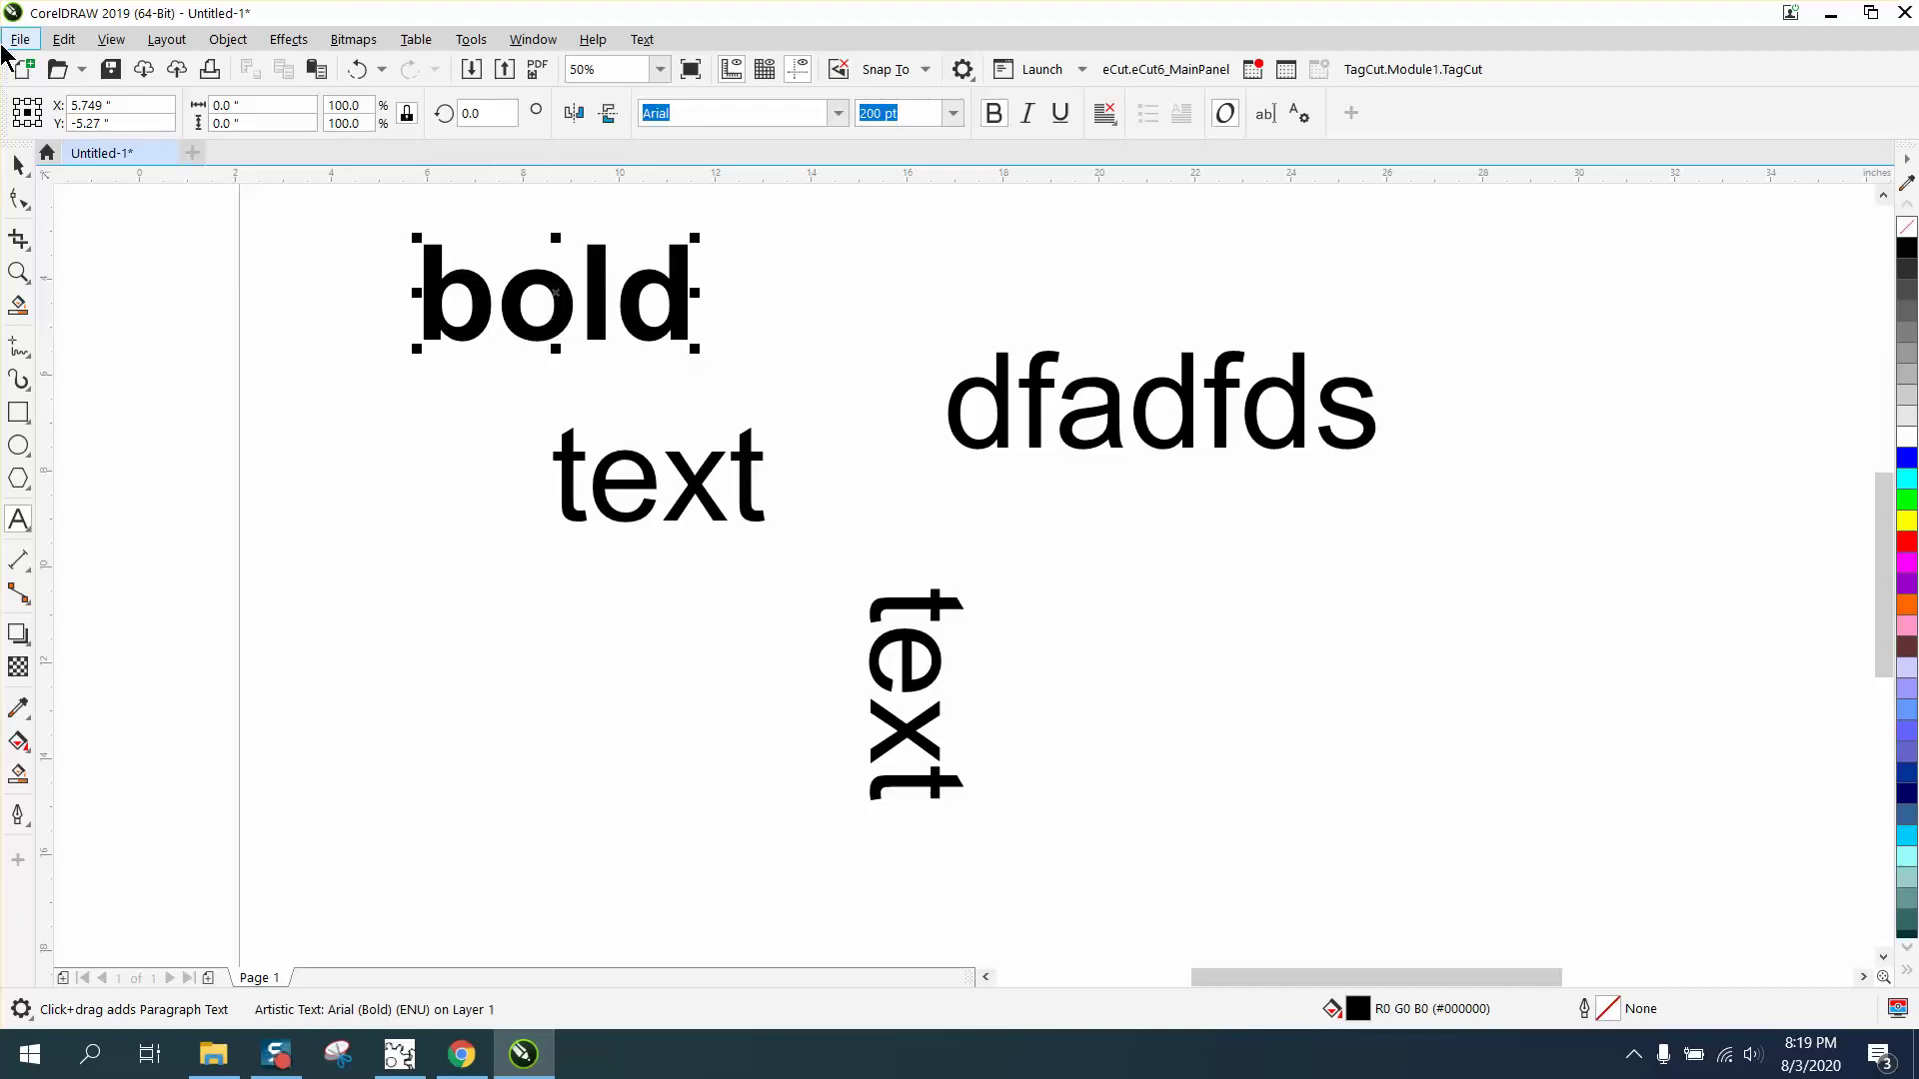
pyautogui.click(18, 165)
pyautogui.click(124, 227)
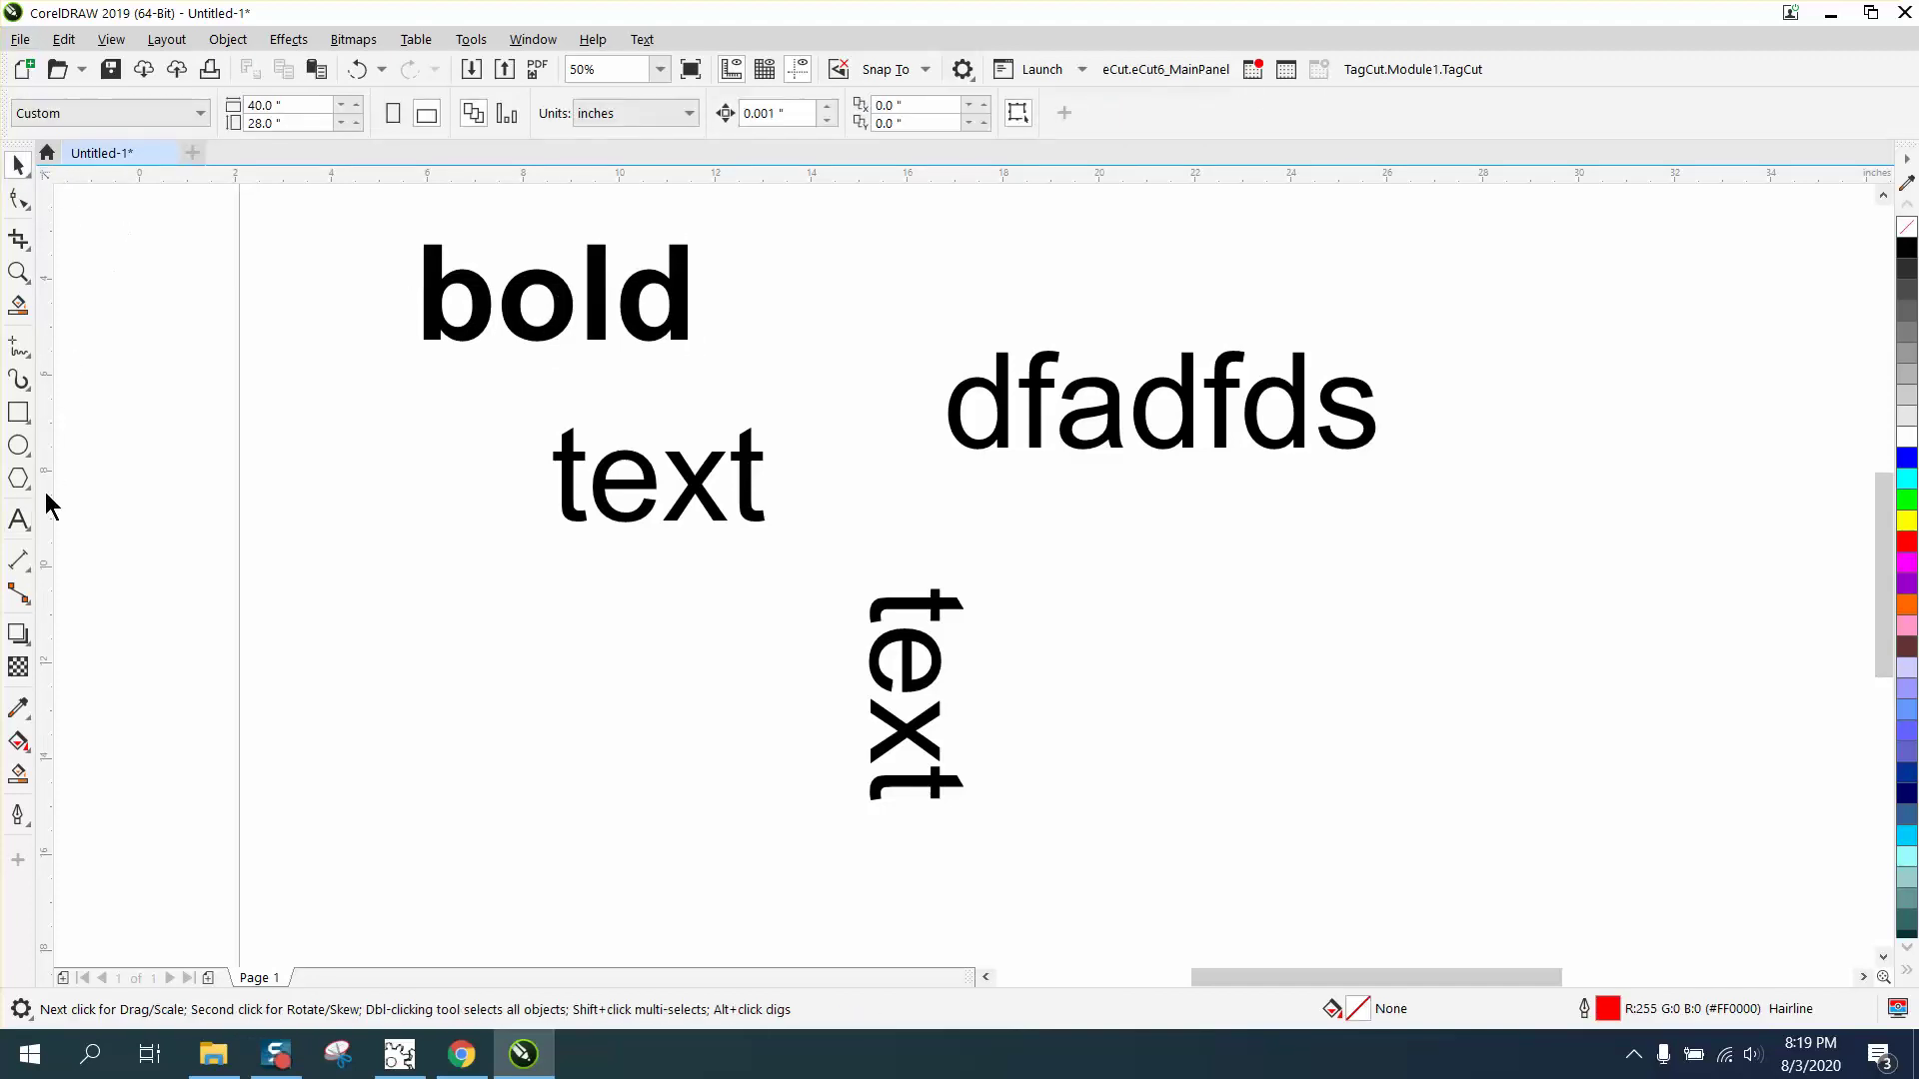
# Type stray characters left of the text, delete them, and deselect.
pyautogui.click(18, 519)
pyautogui.click(327, 551)
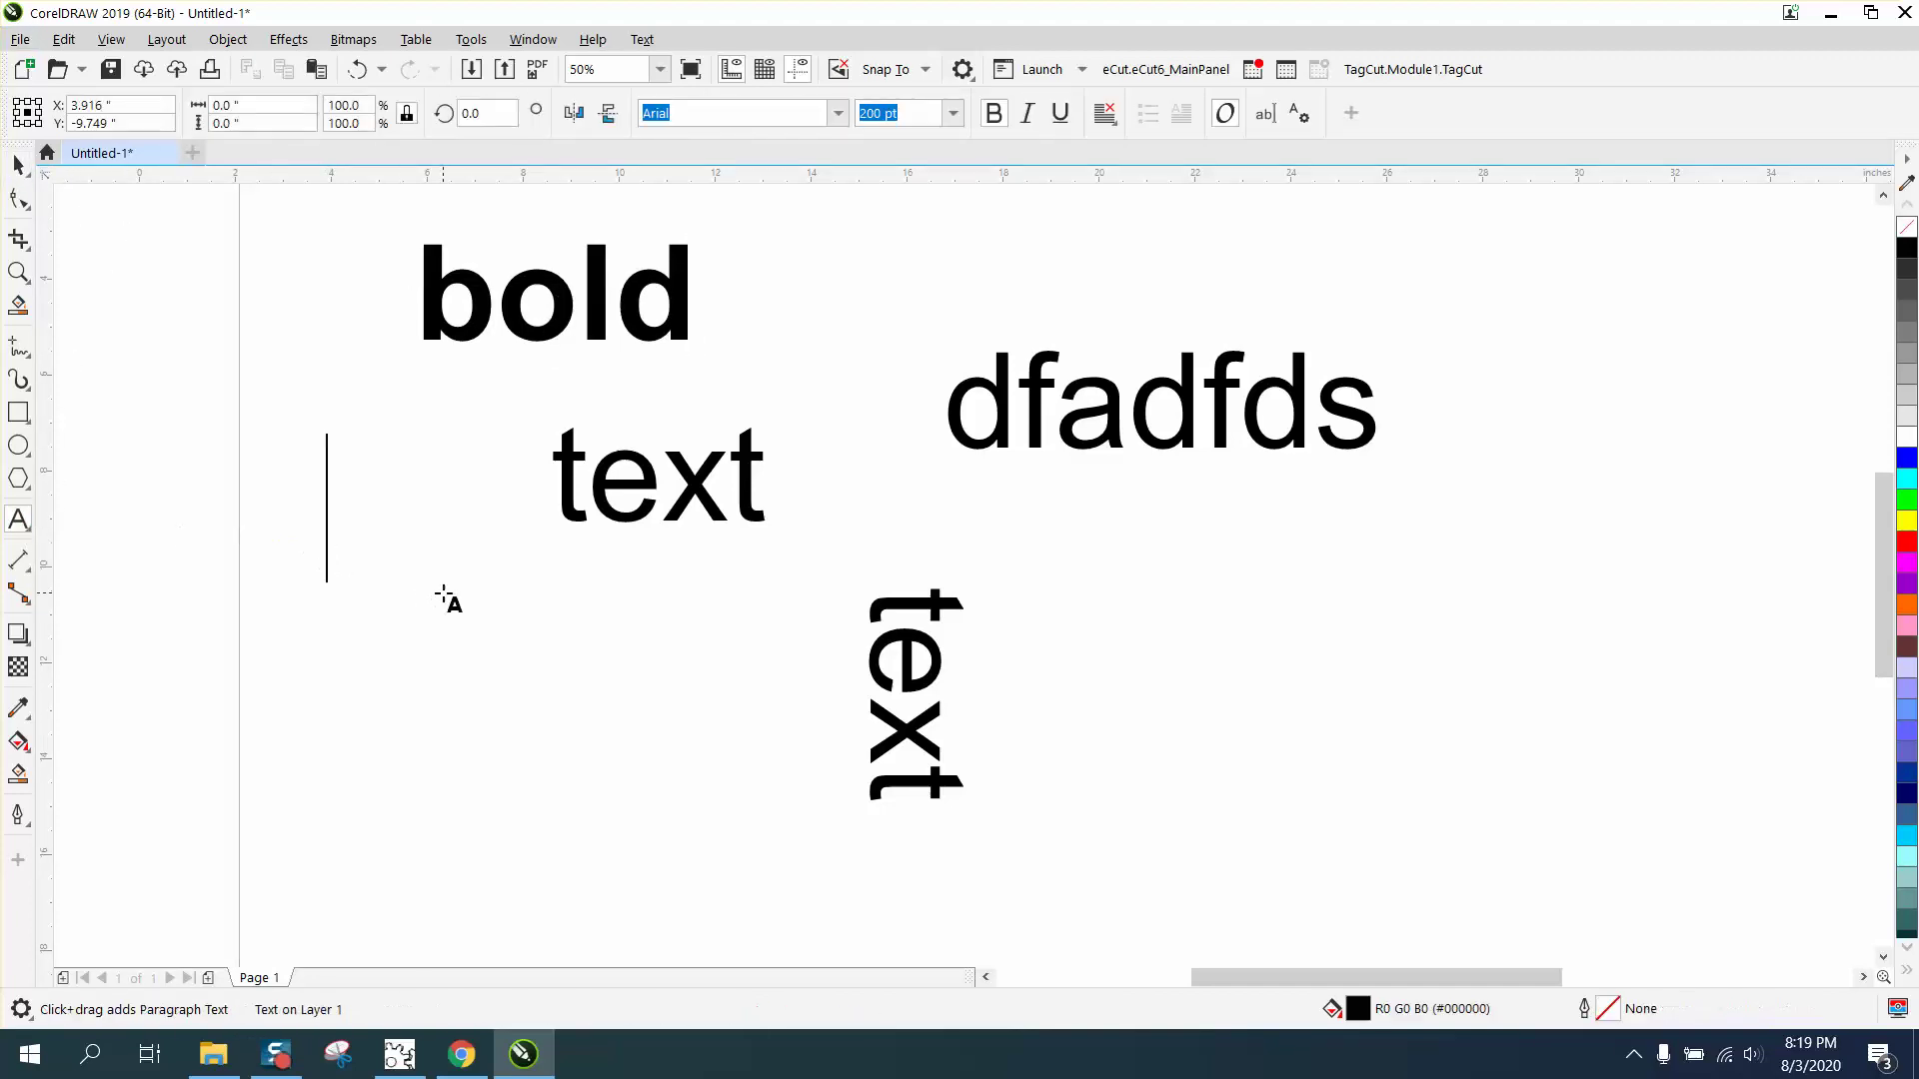
pyautogui.write('sSD')
pyautogui.press('BackSpace')
pyautogui.press('BackSpace')
pyautogui.press('BackSpace')
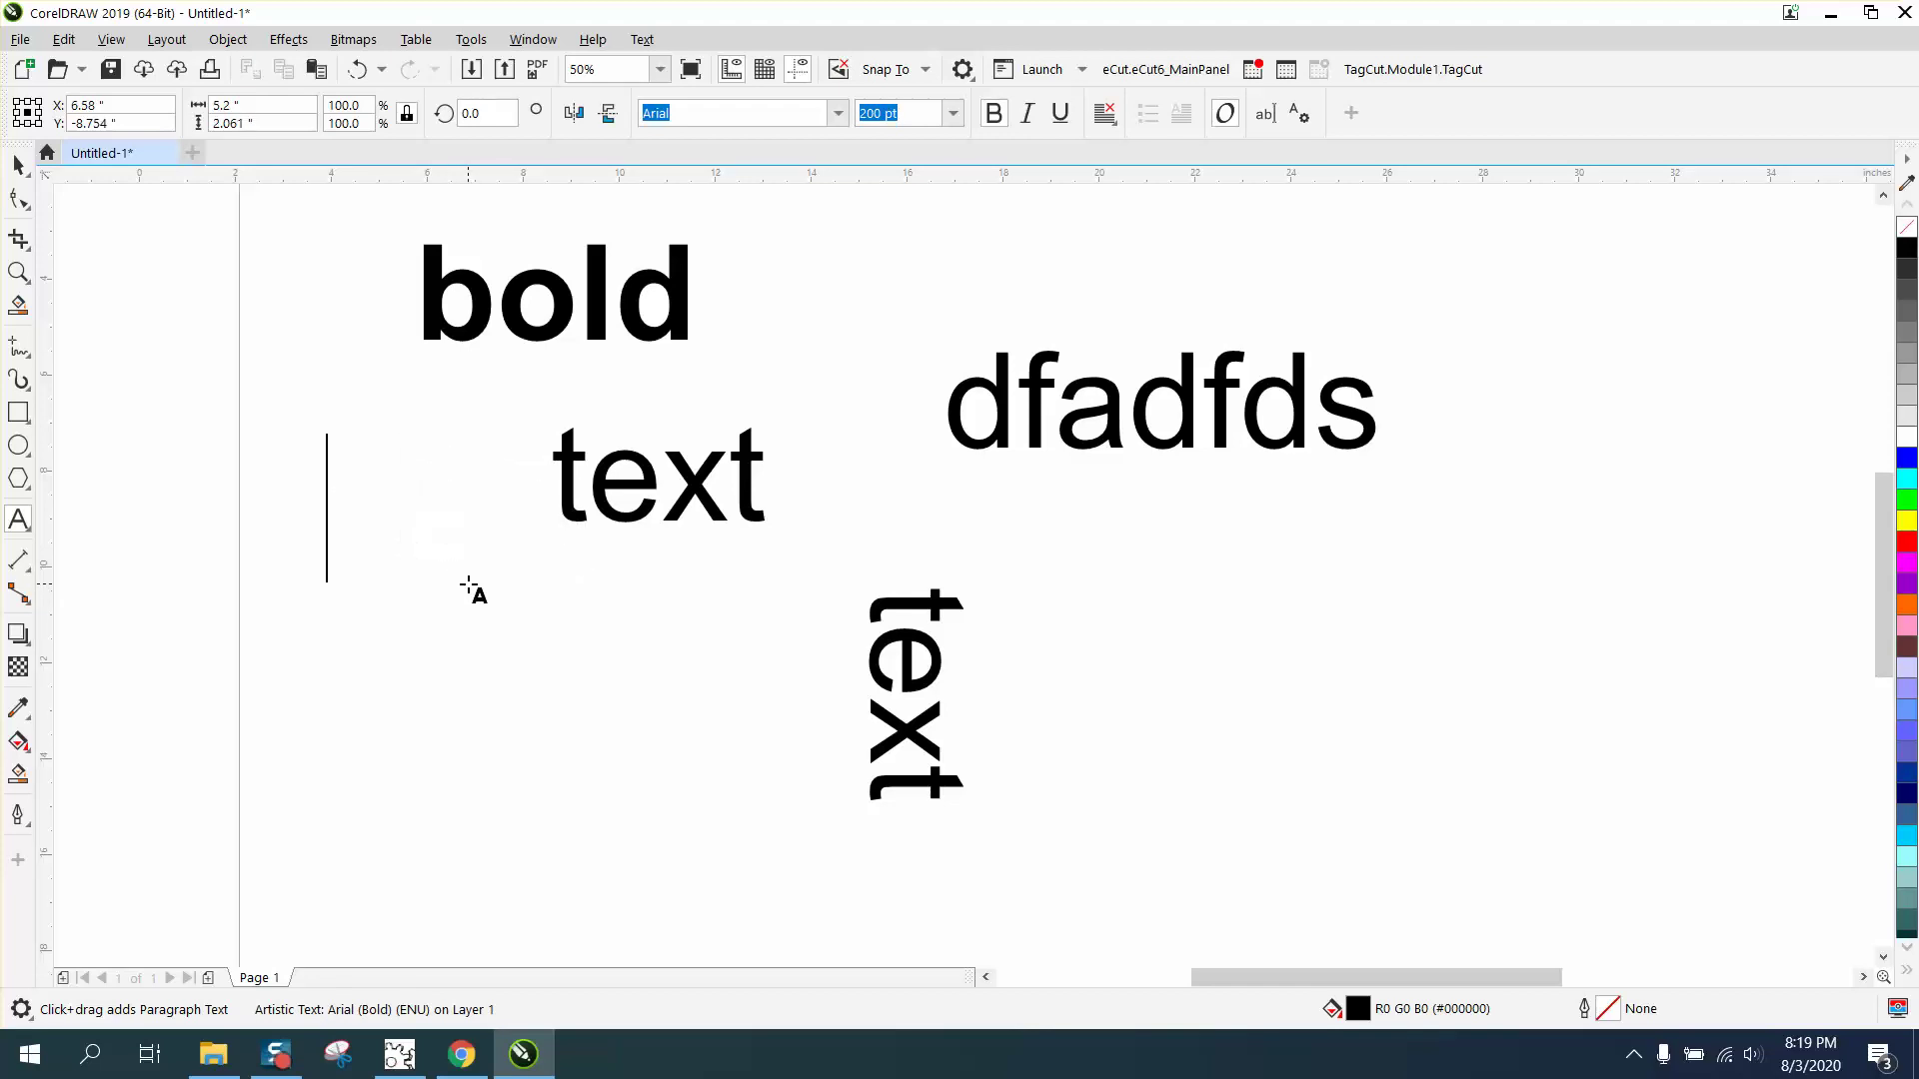
pyautogui.click(18, 165)
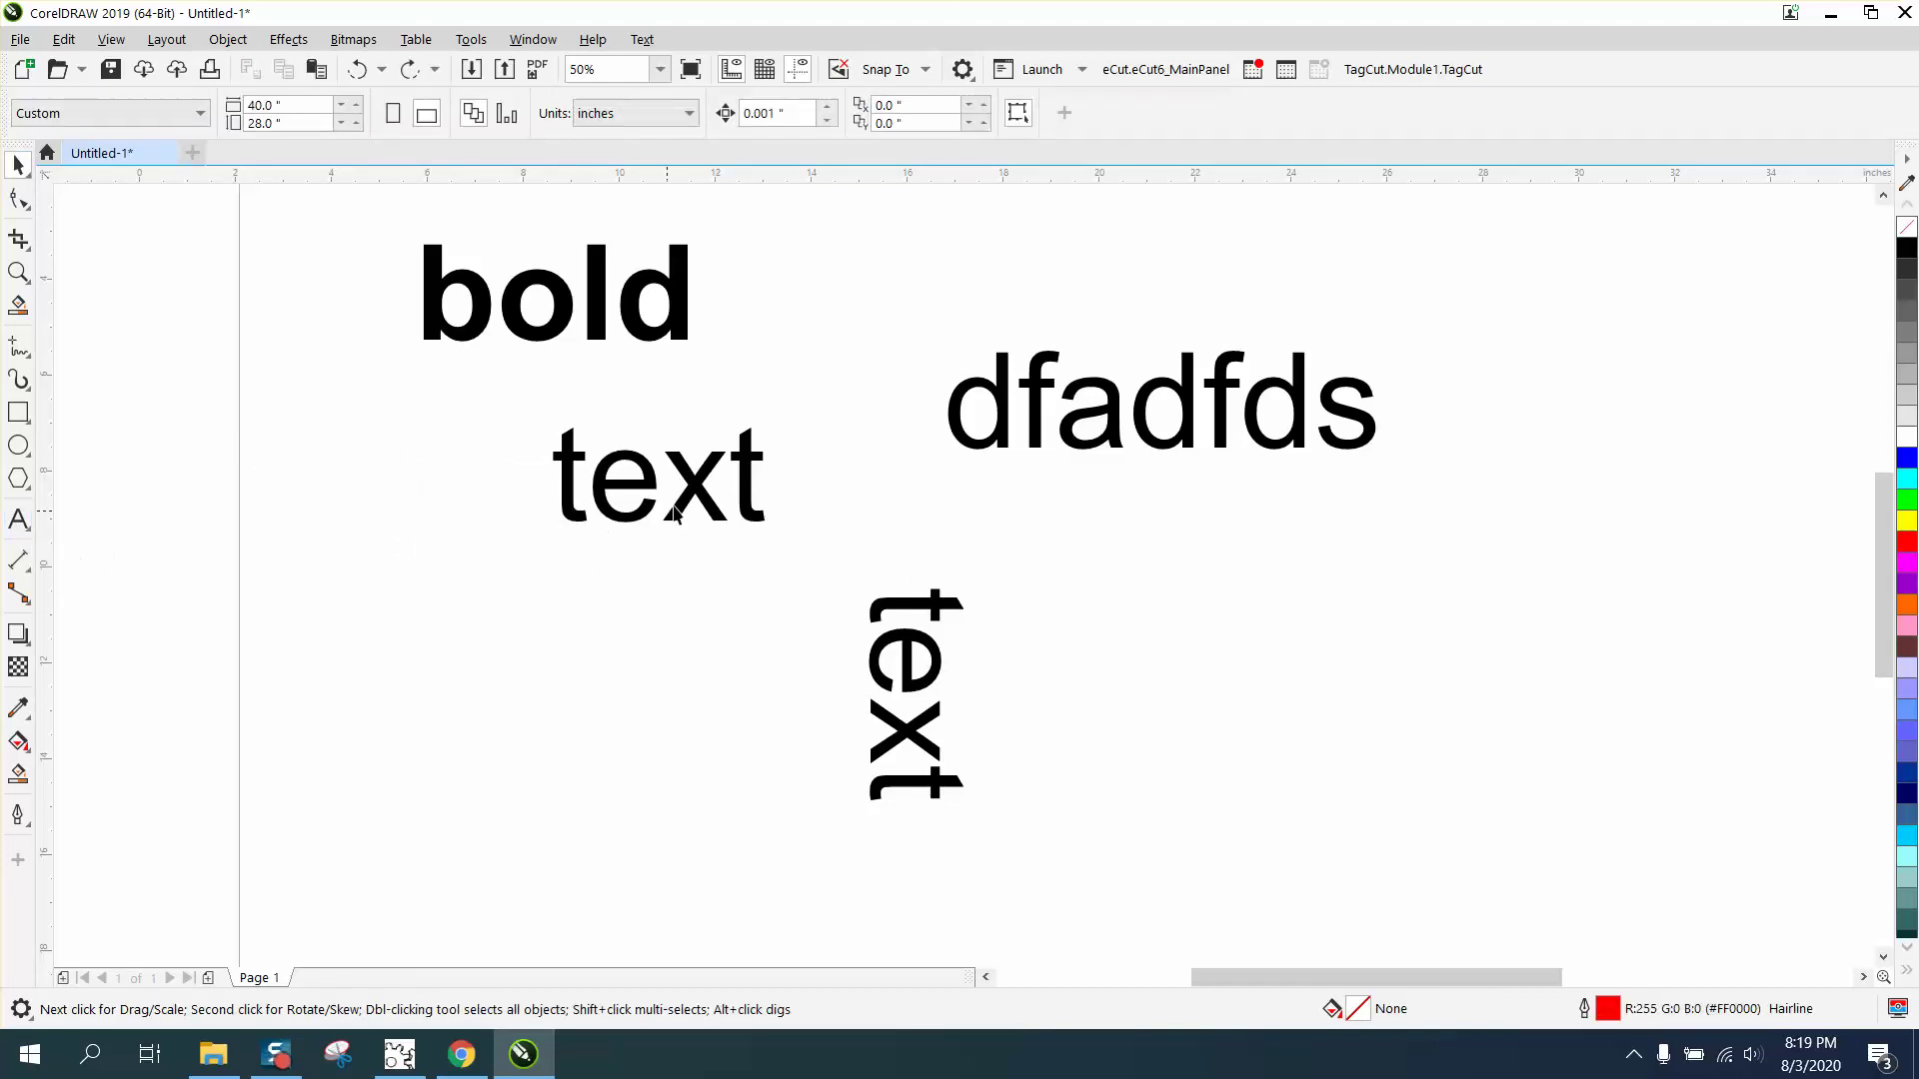
# Make italic part of the artistic text defaults and type 'AFDF' right of the vertical text.
pyautogui.click(18, 520)
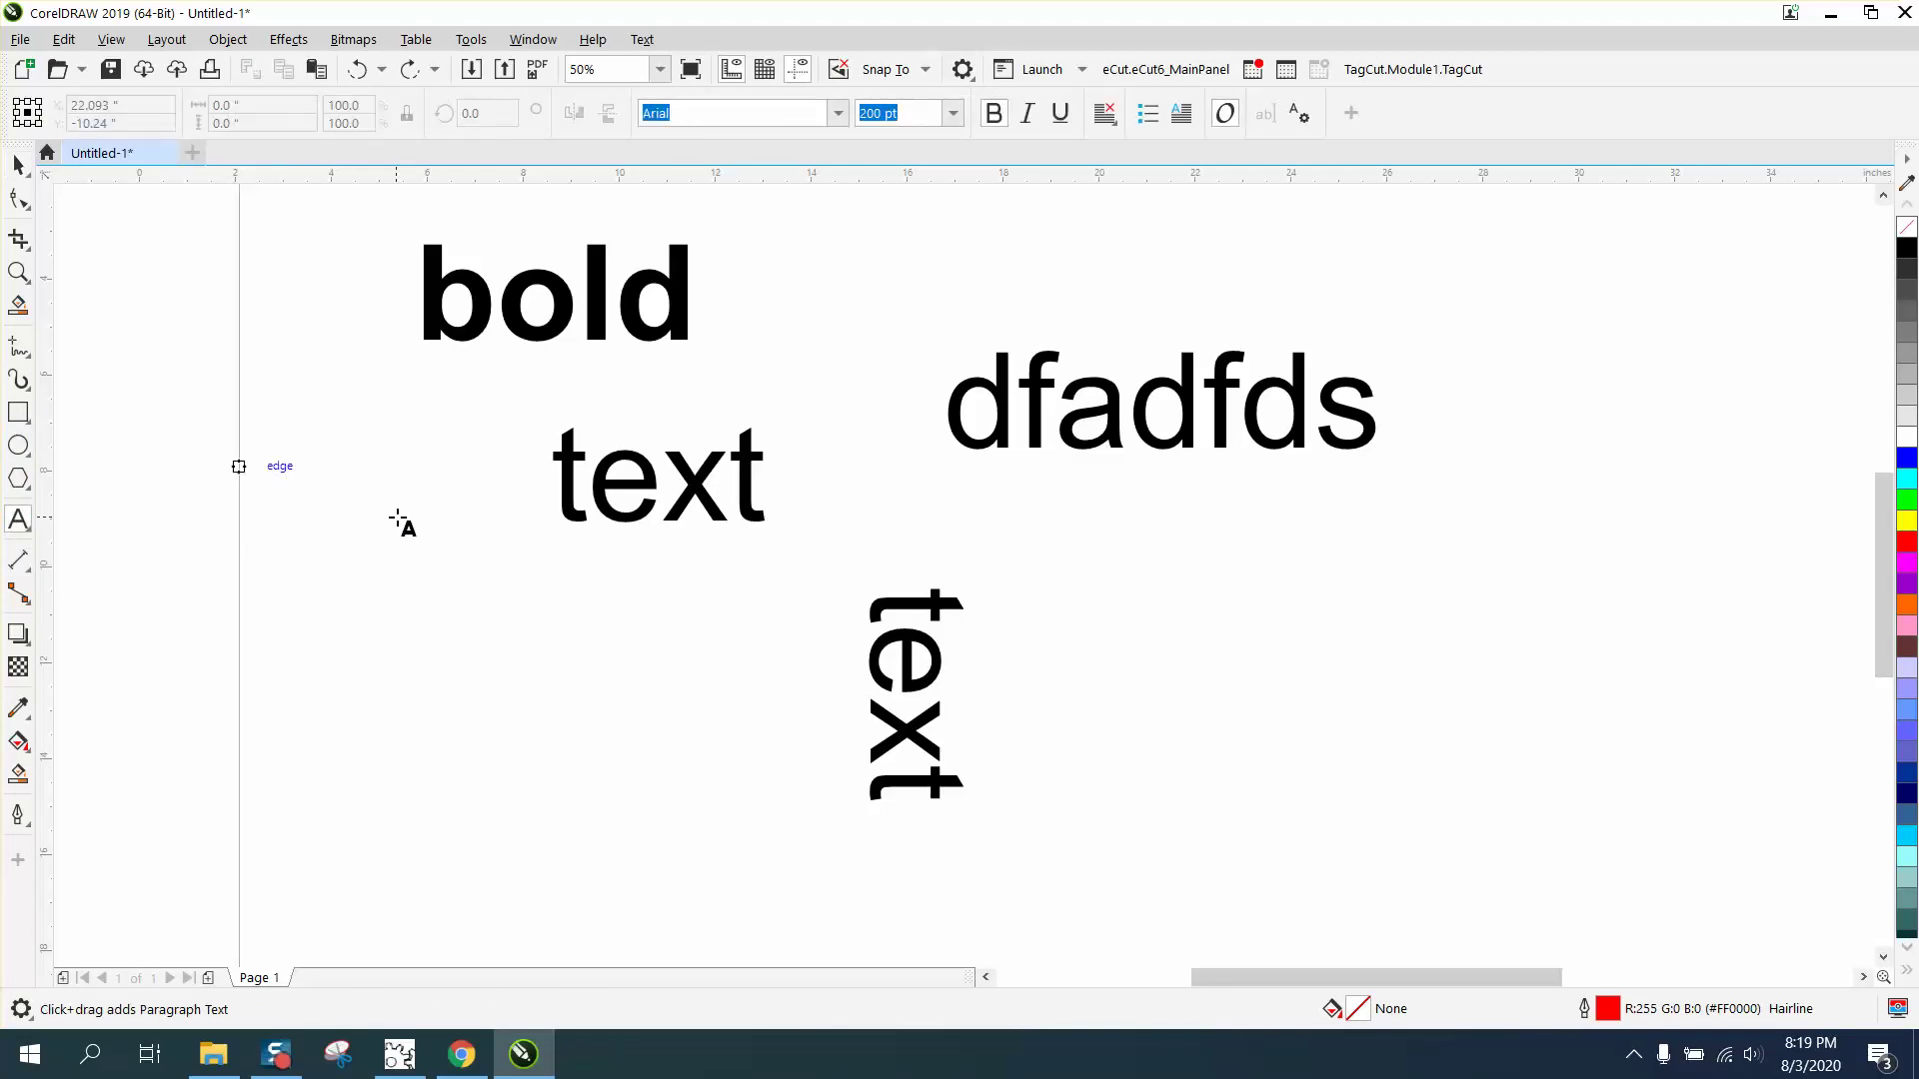
pyautogui.click(1026, 113)
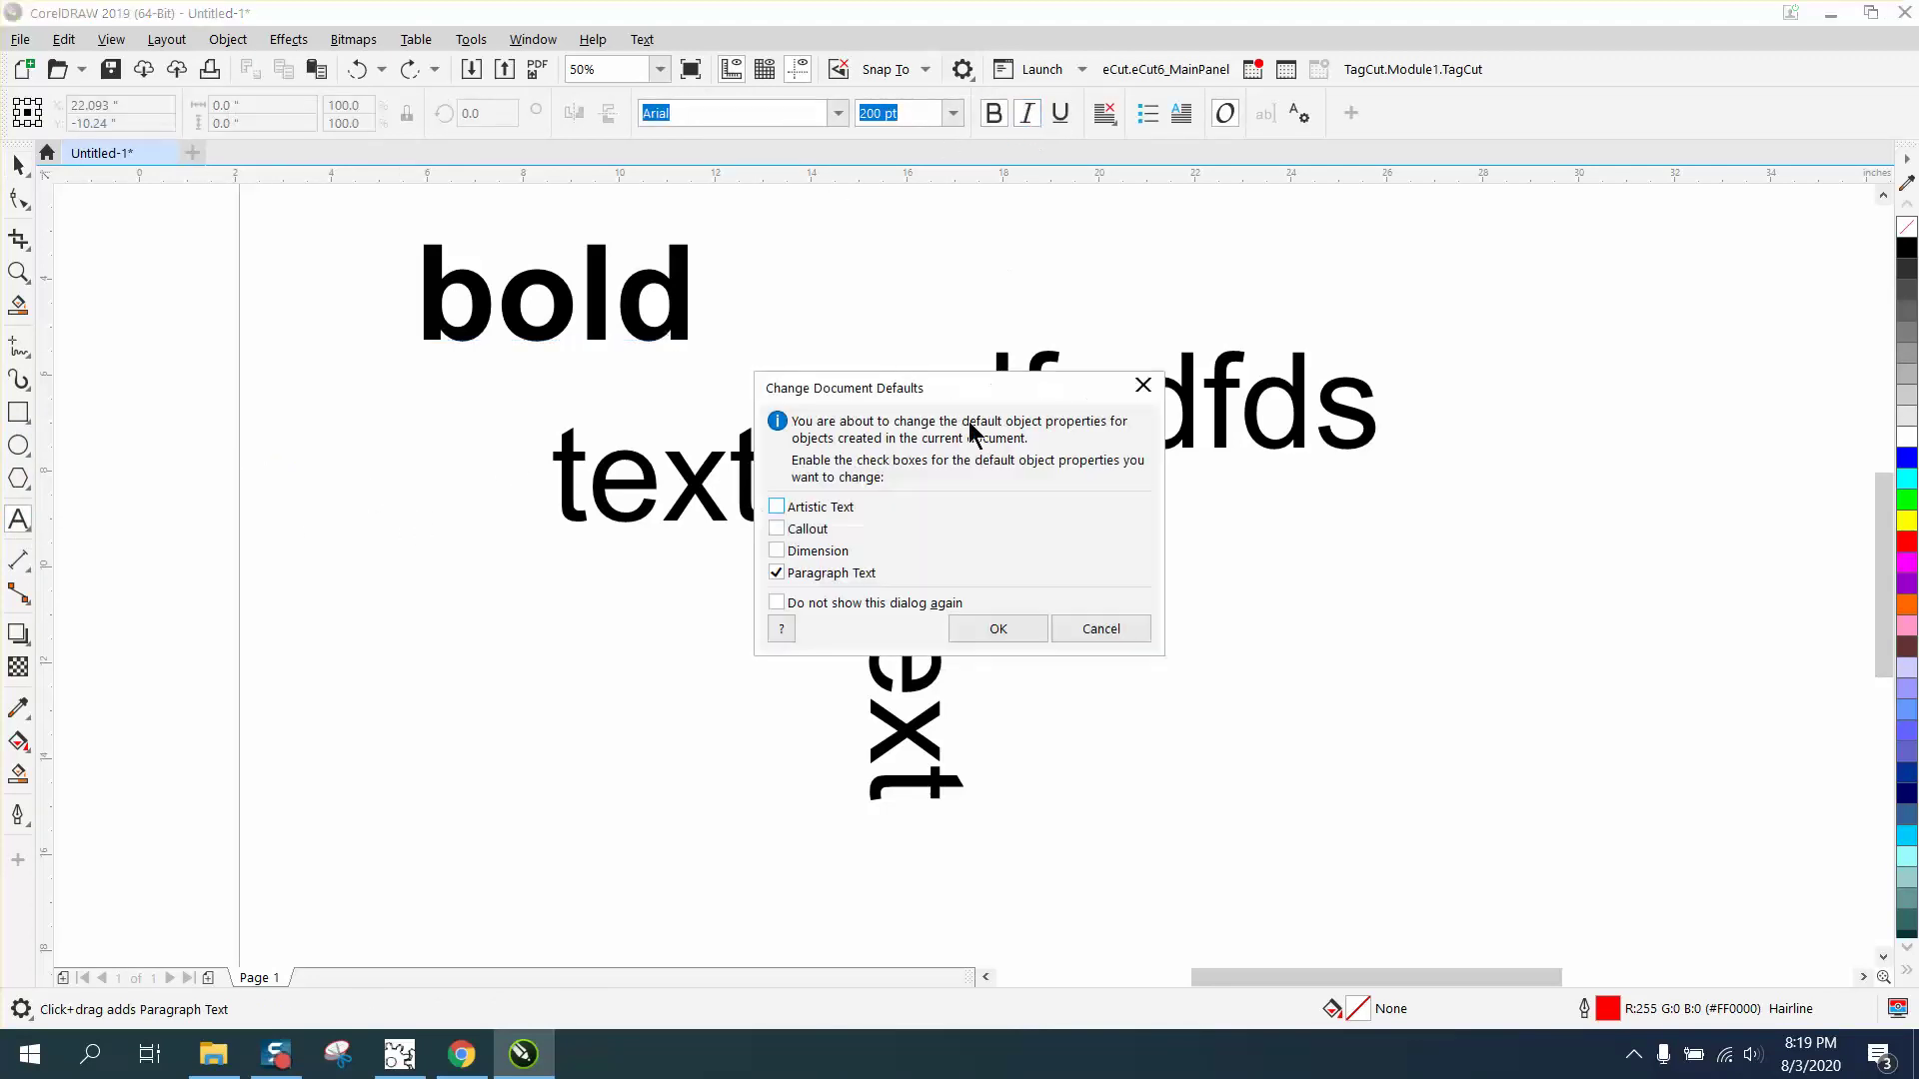
pyautogui.click(777, 507)
pyautogui.click(990, 629)
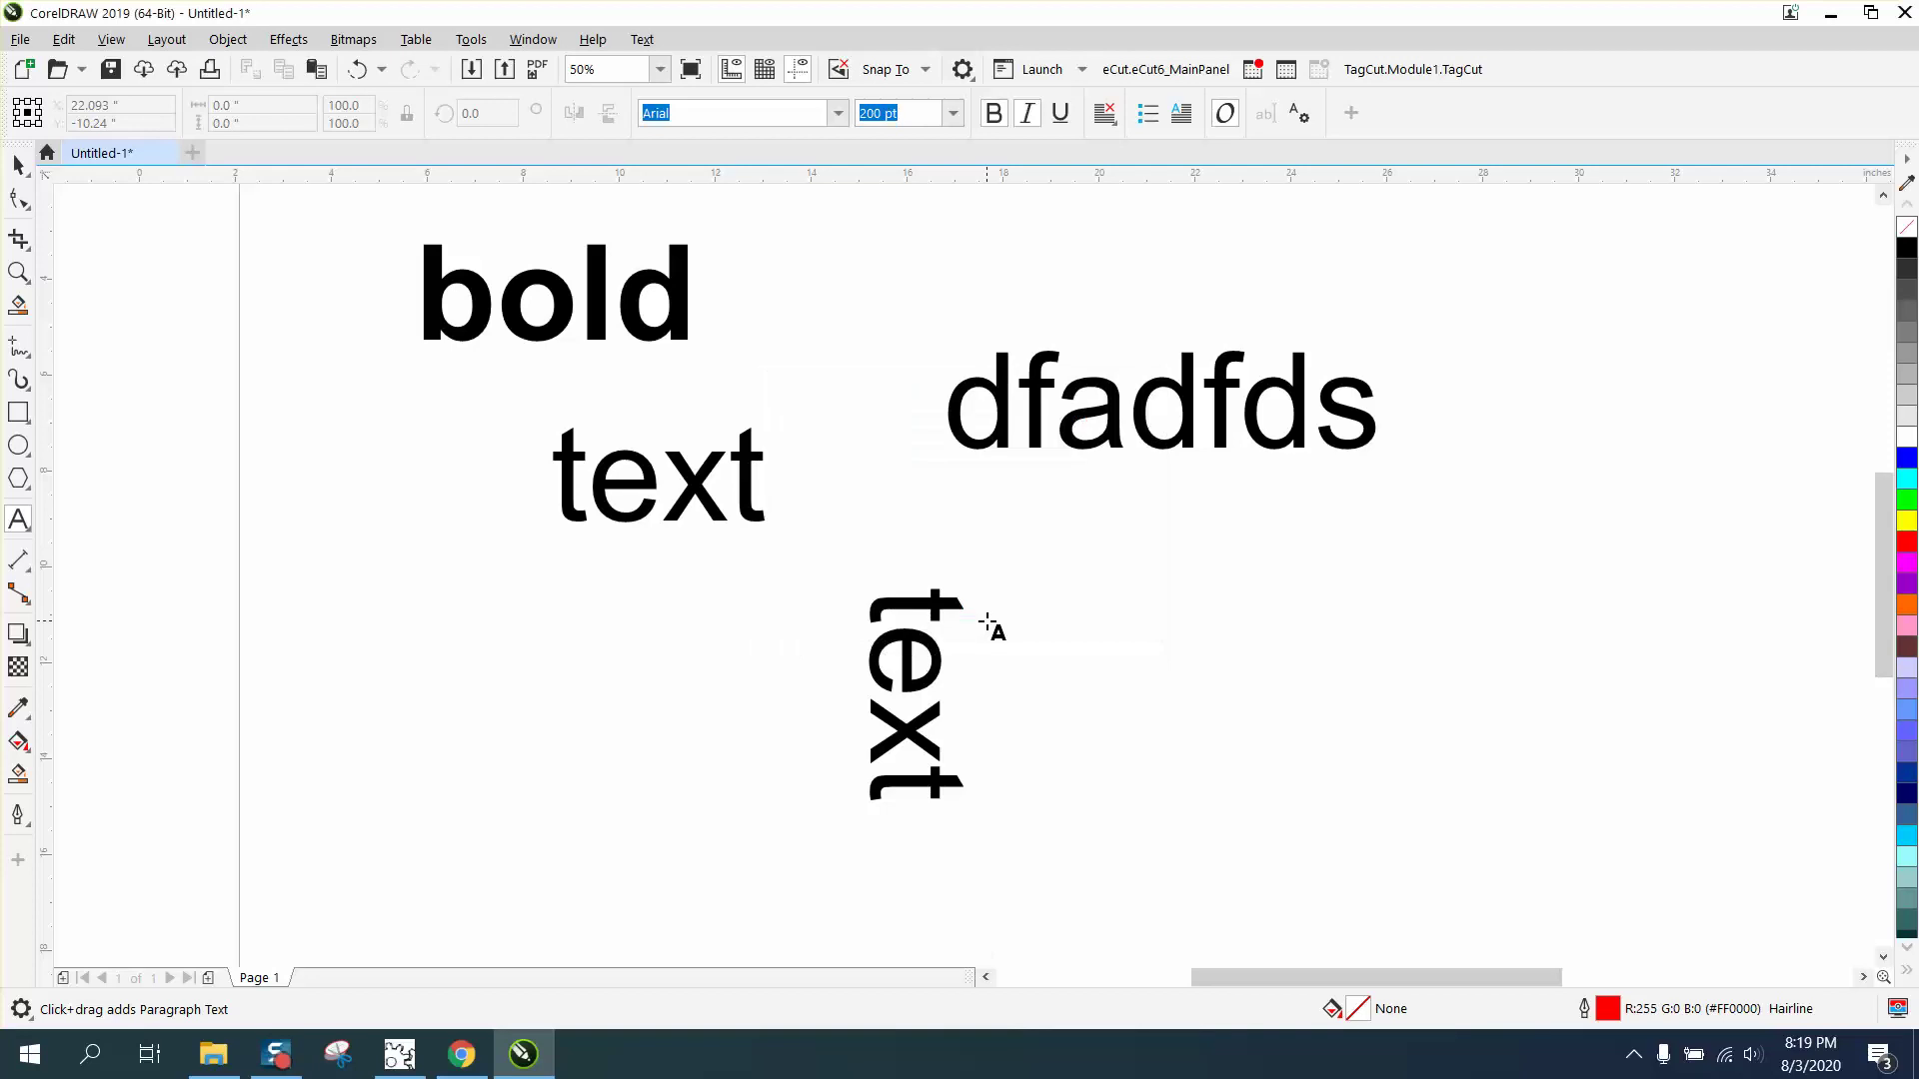
pyautogui.click(1072, 623)
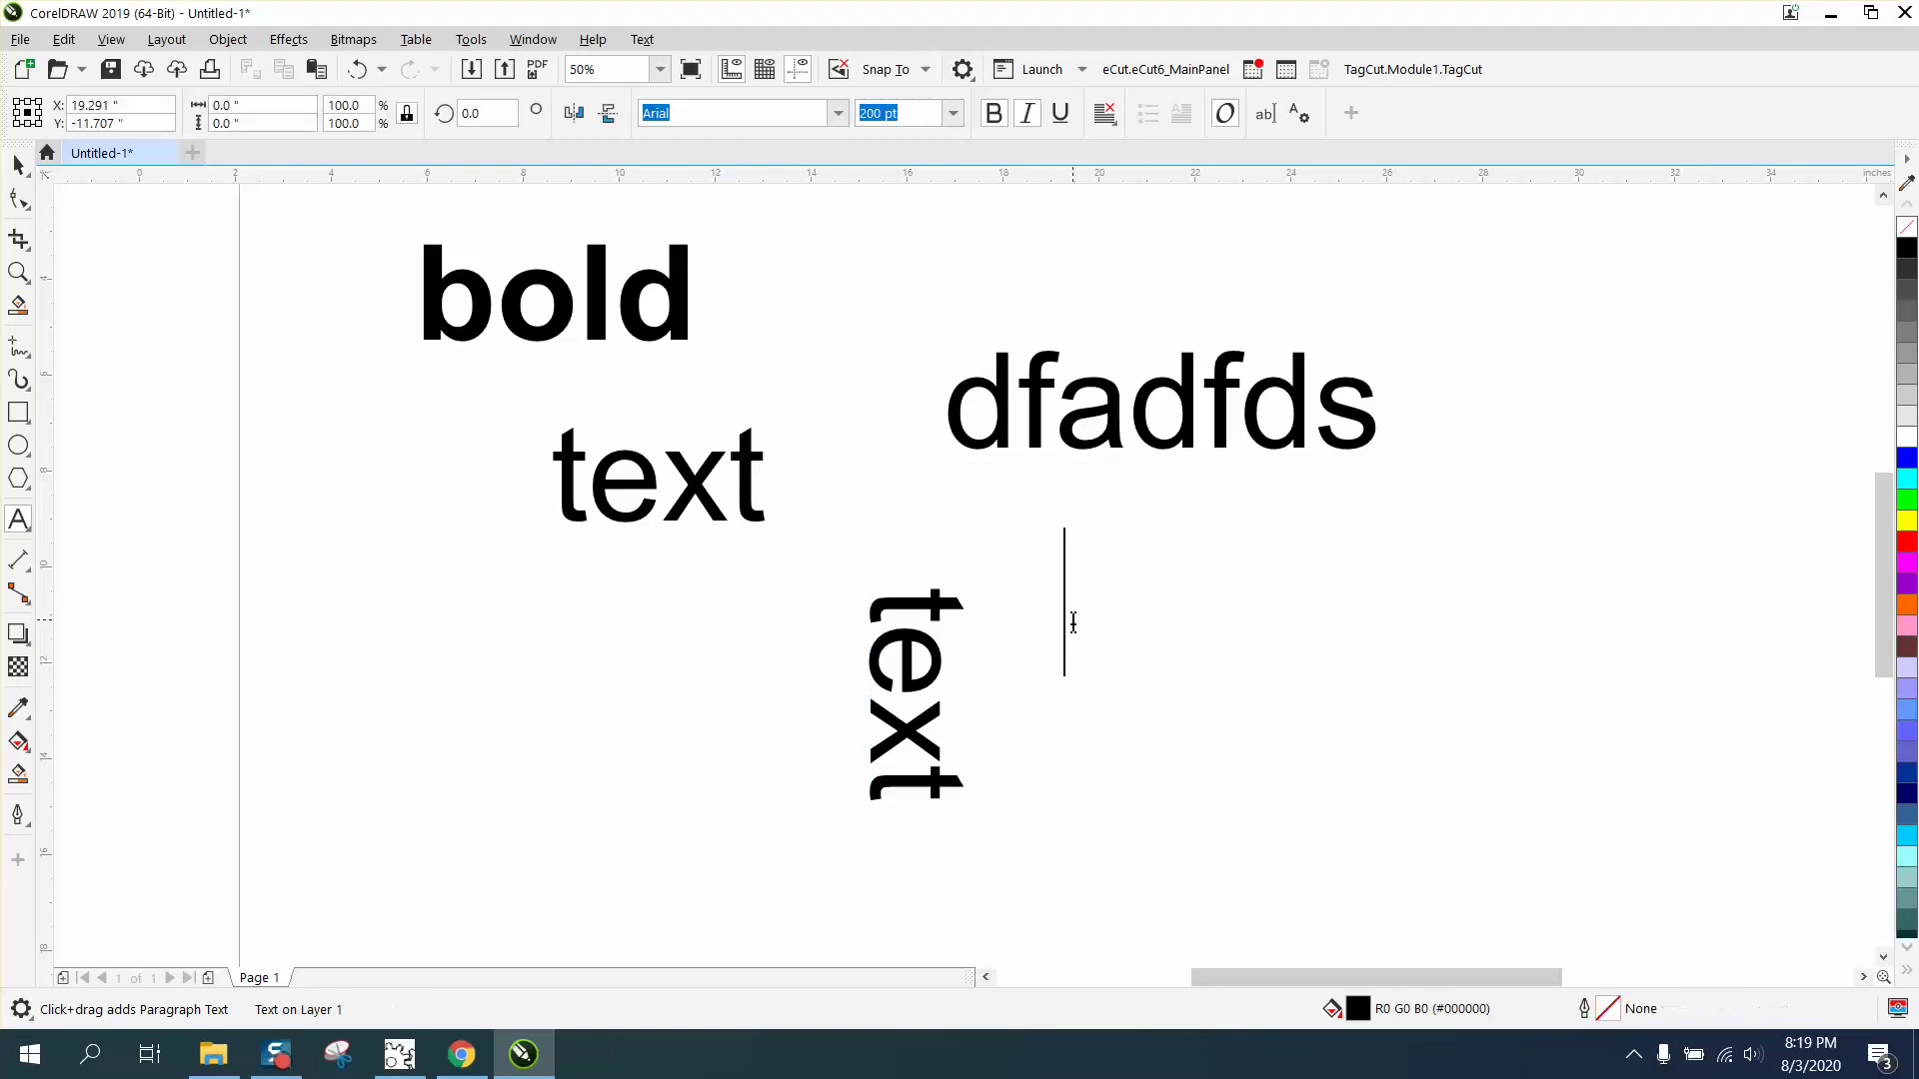
pyautogui.write('AFDF')
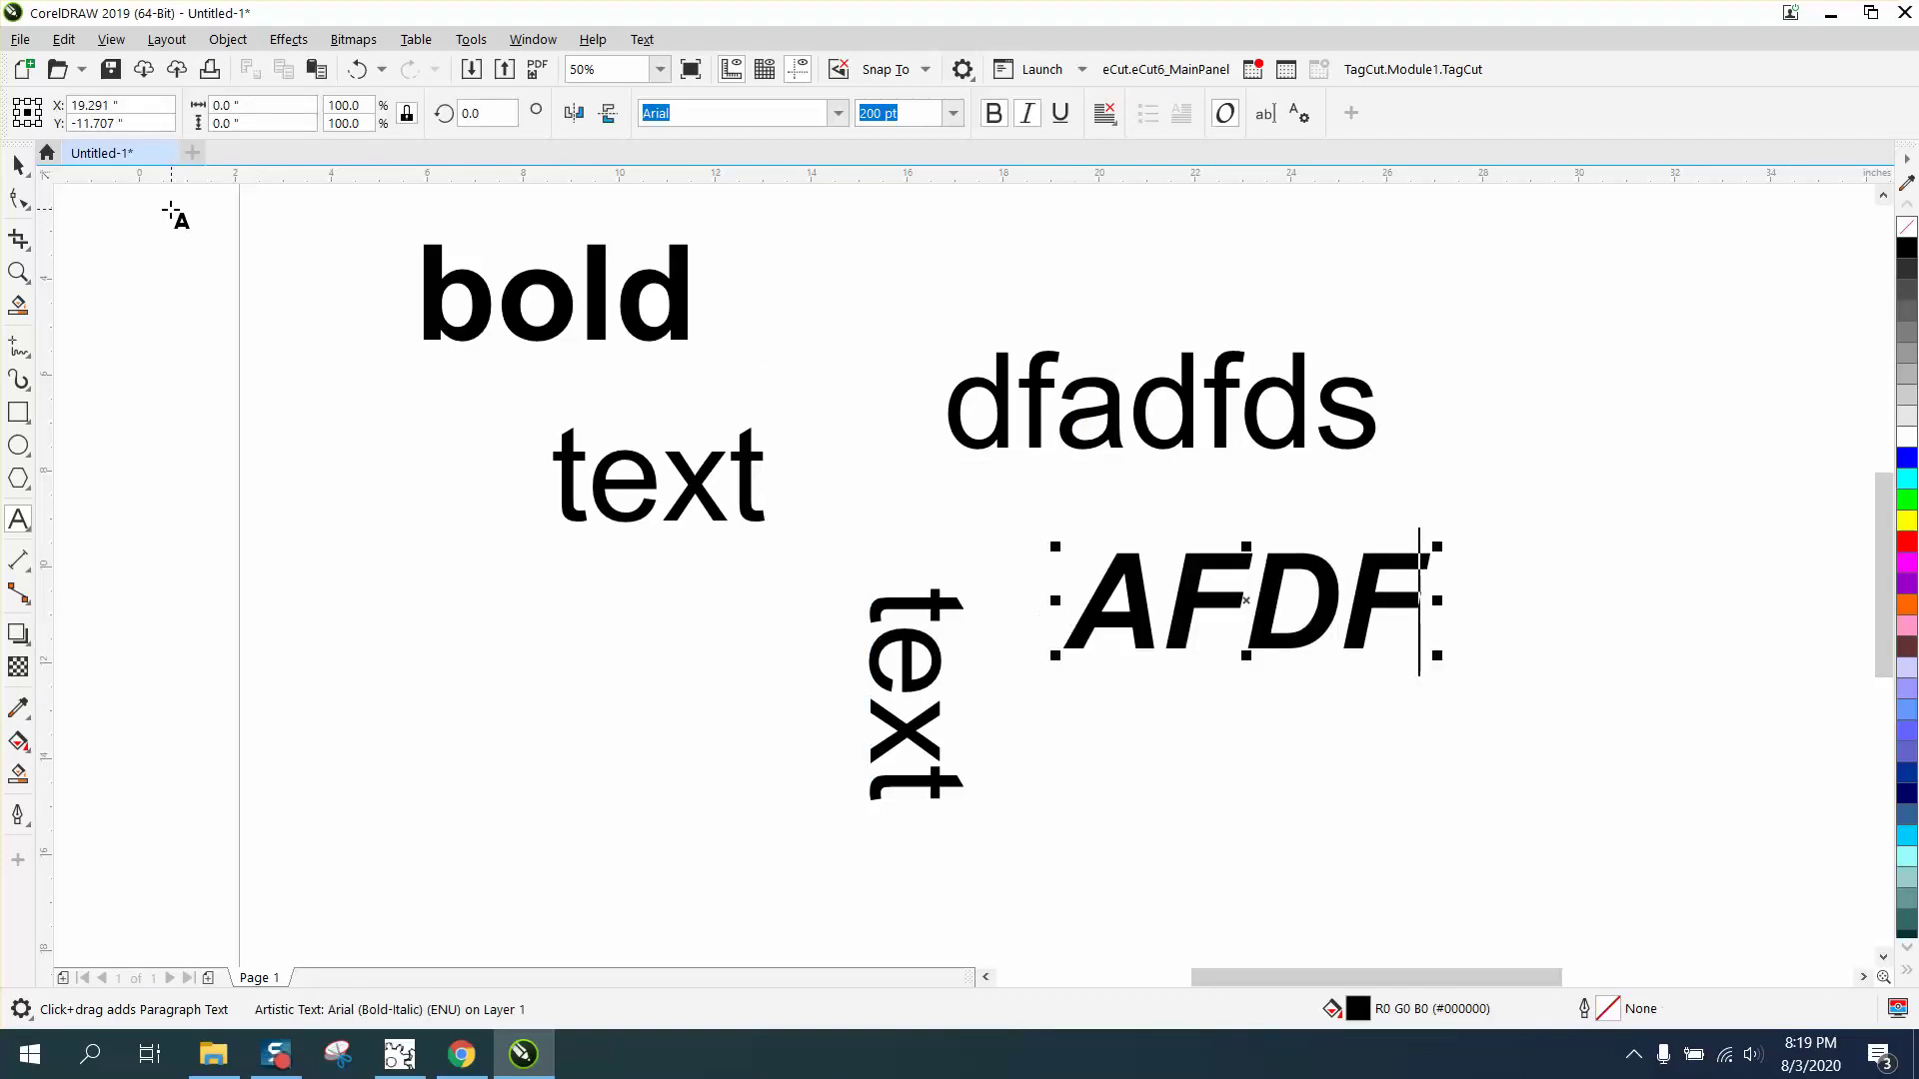
pyautogui.click(18, 172)
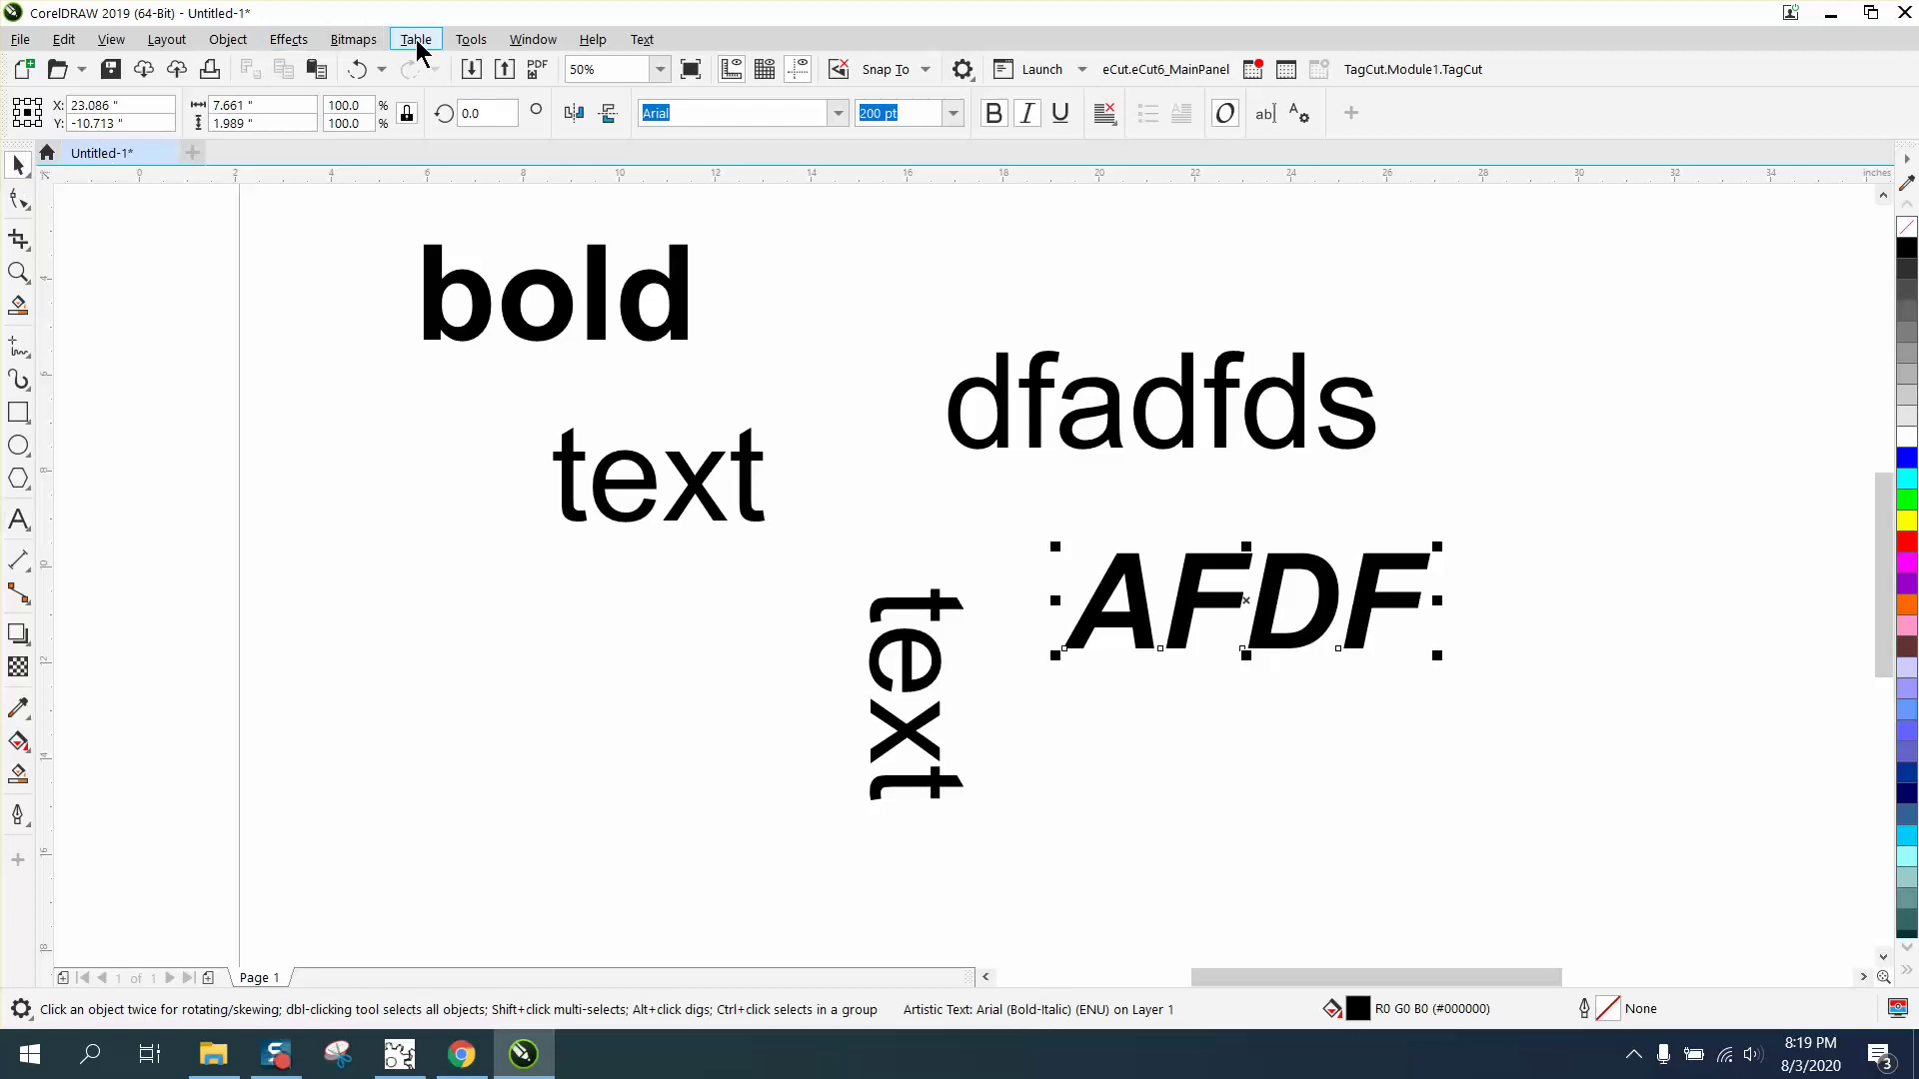
# Select all five text objects on the page and delete them.
pyautogui.click(469, 40)
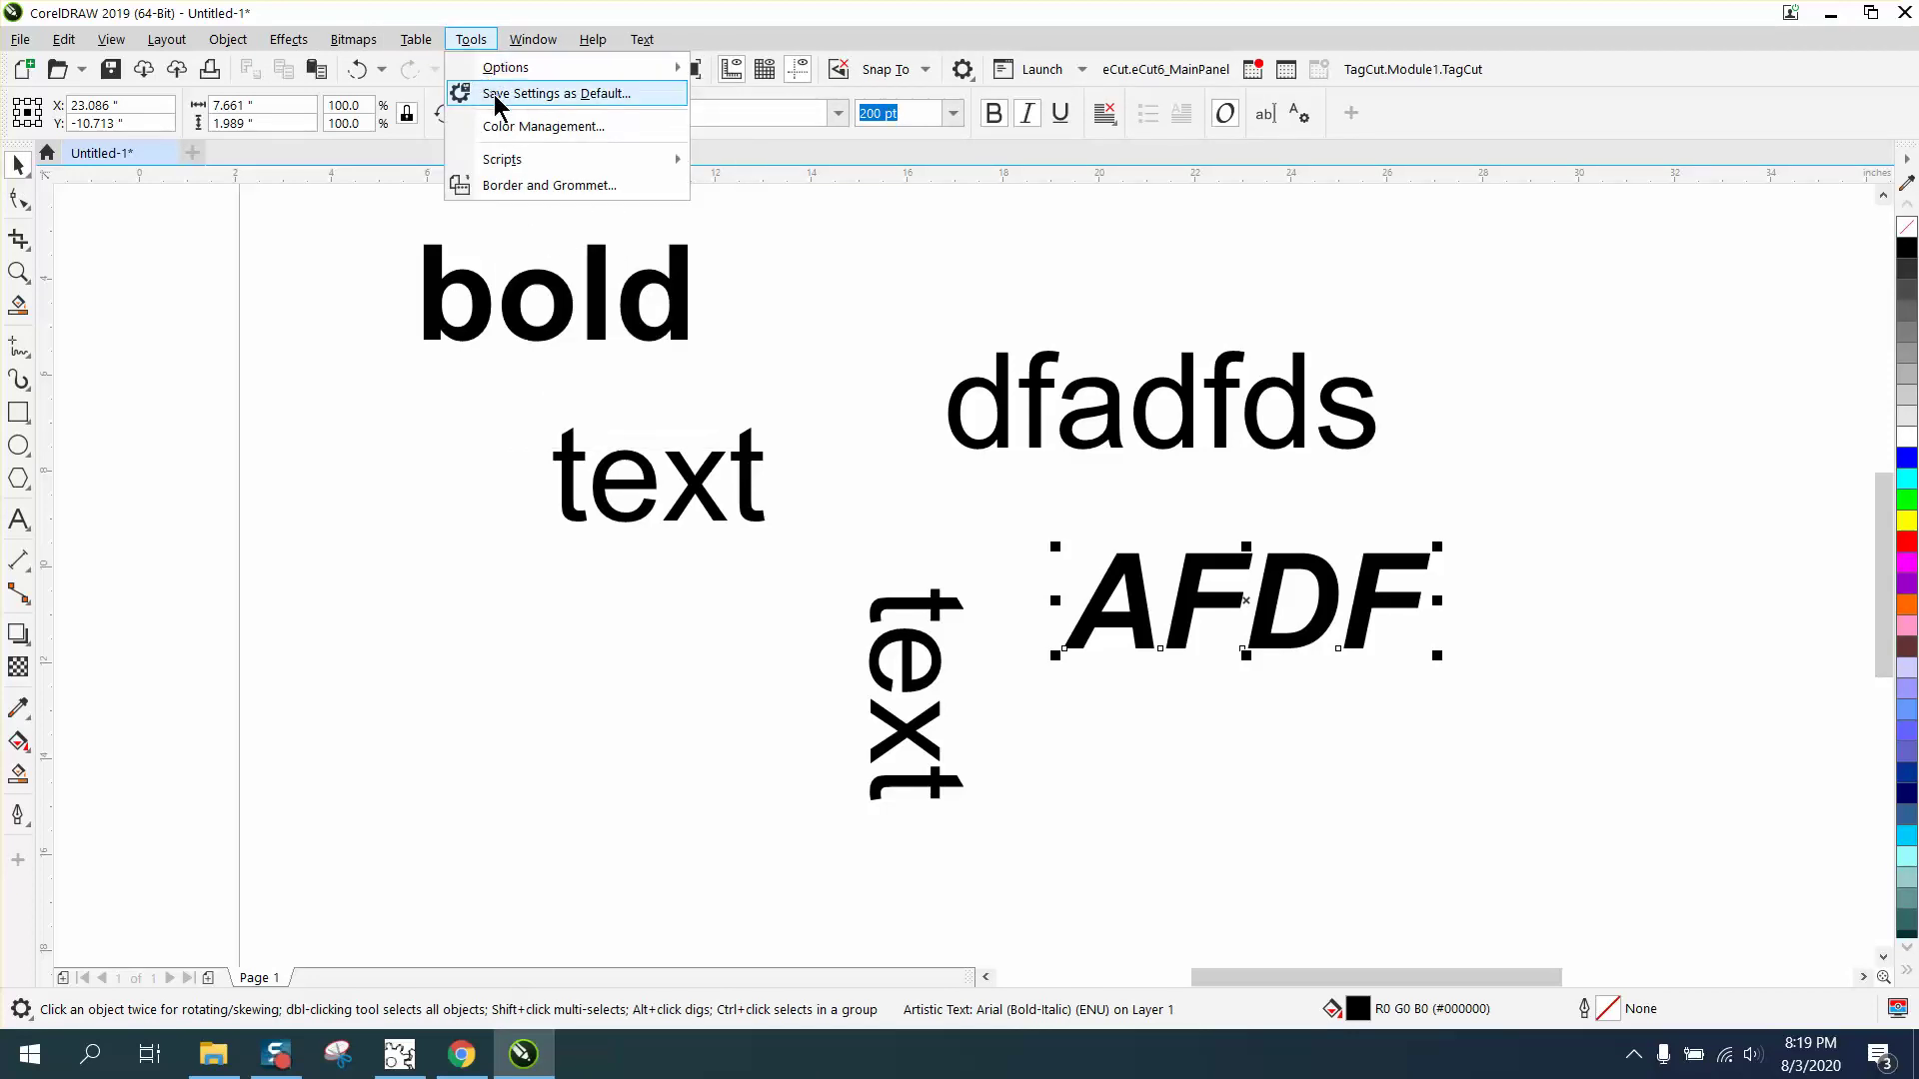
pyautogui.click(14, 175)
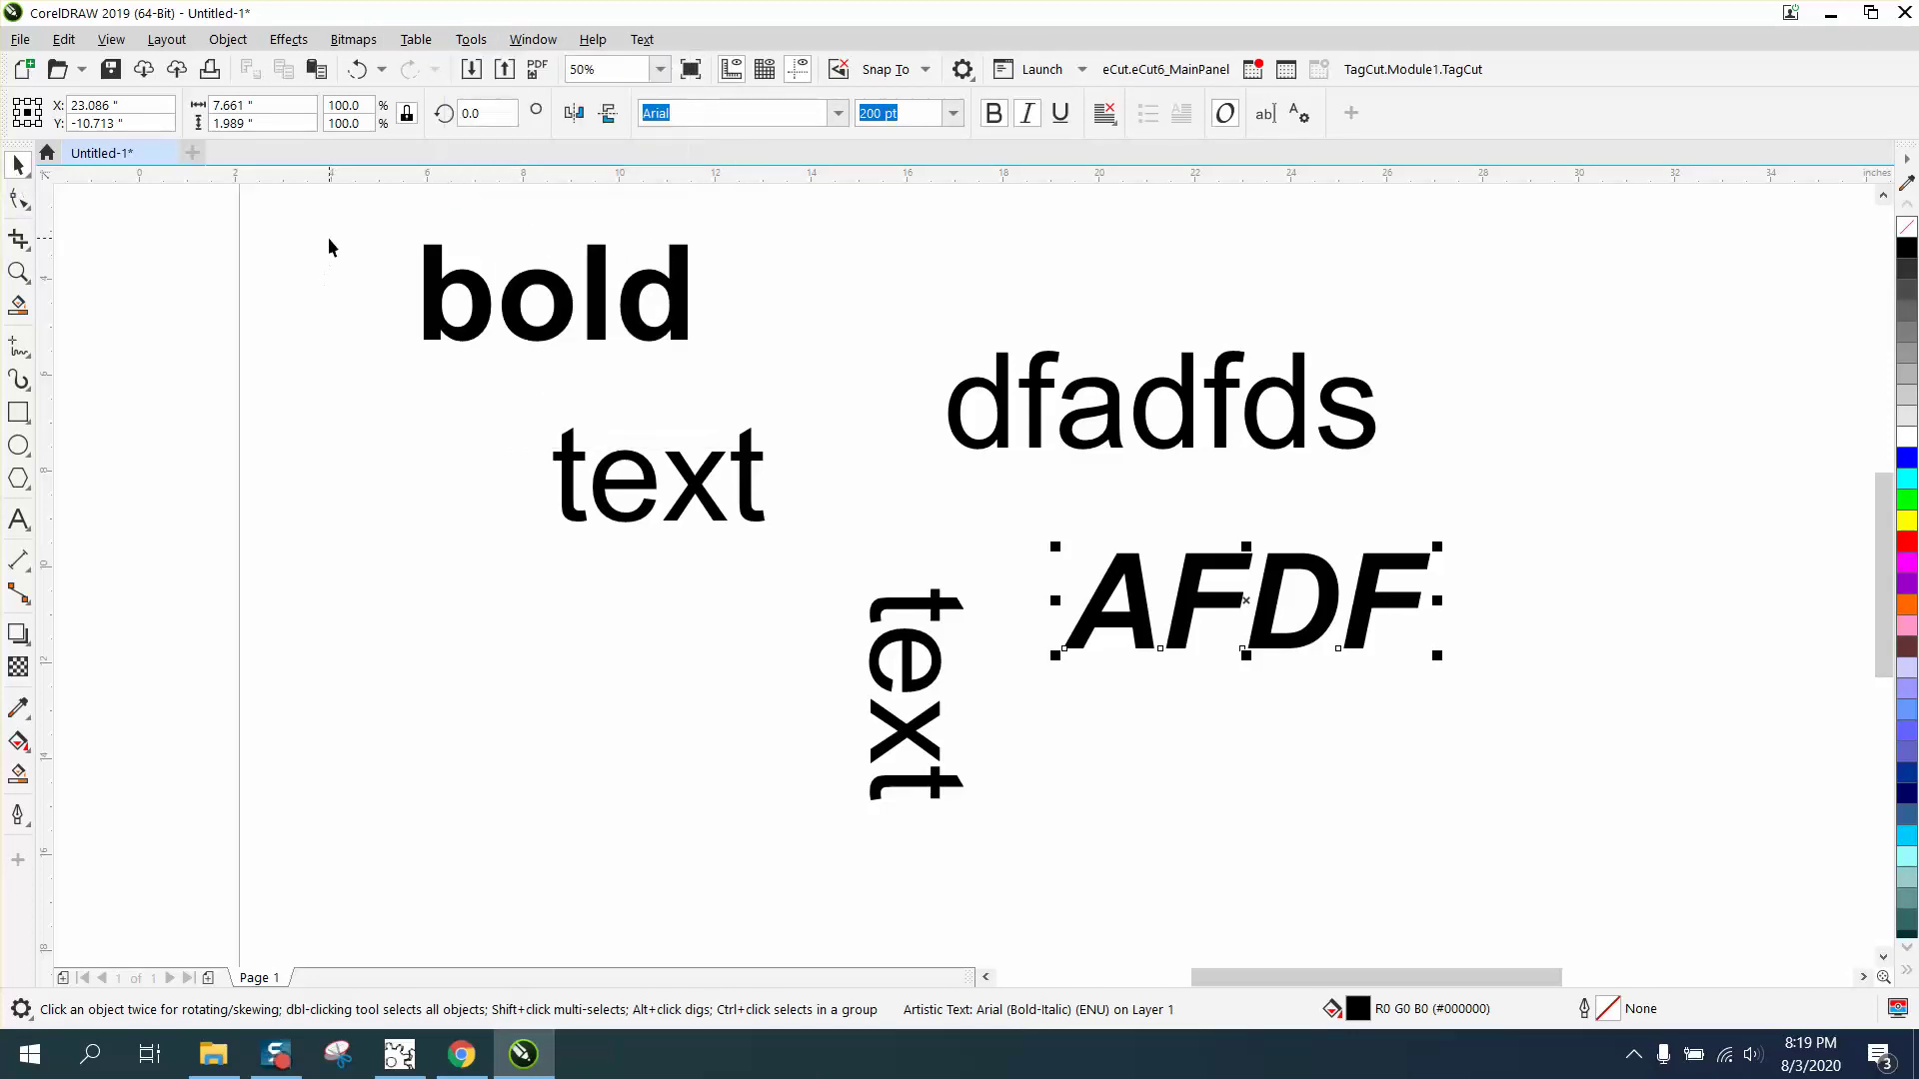
pyautogui.moveTo(358, 238); pyautogui.dragTo(1501, 846)
pyautogui.press('Delete')
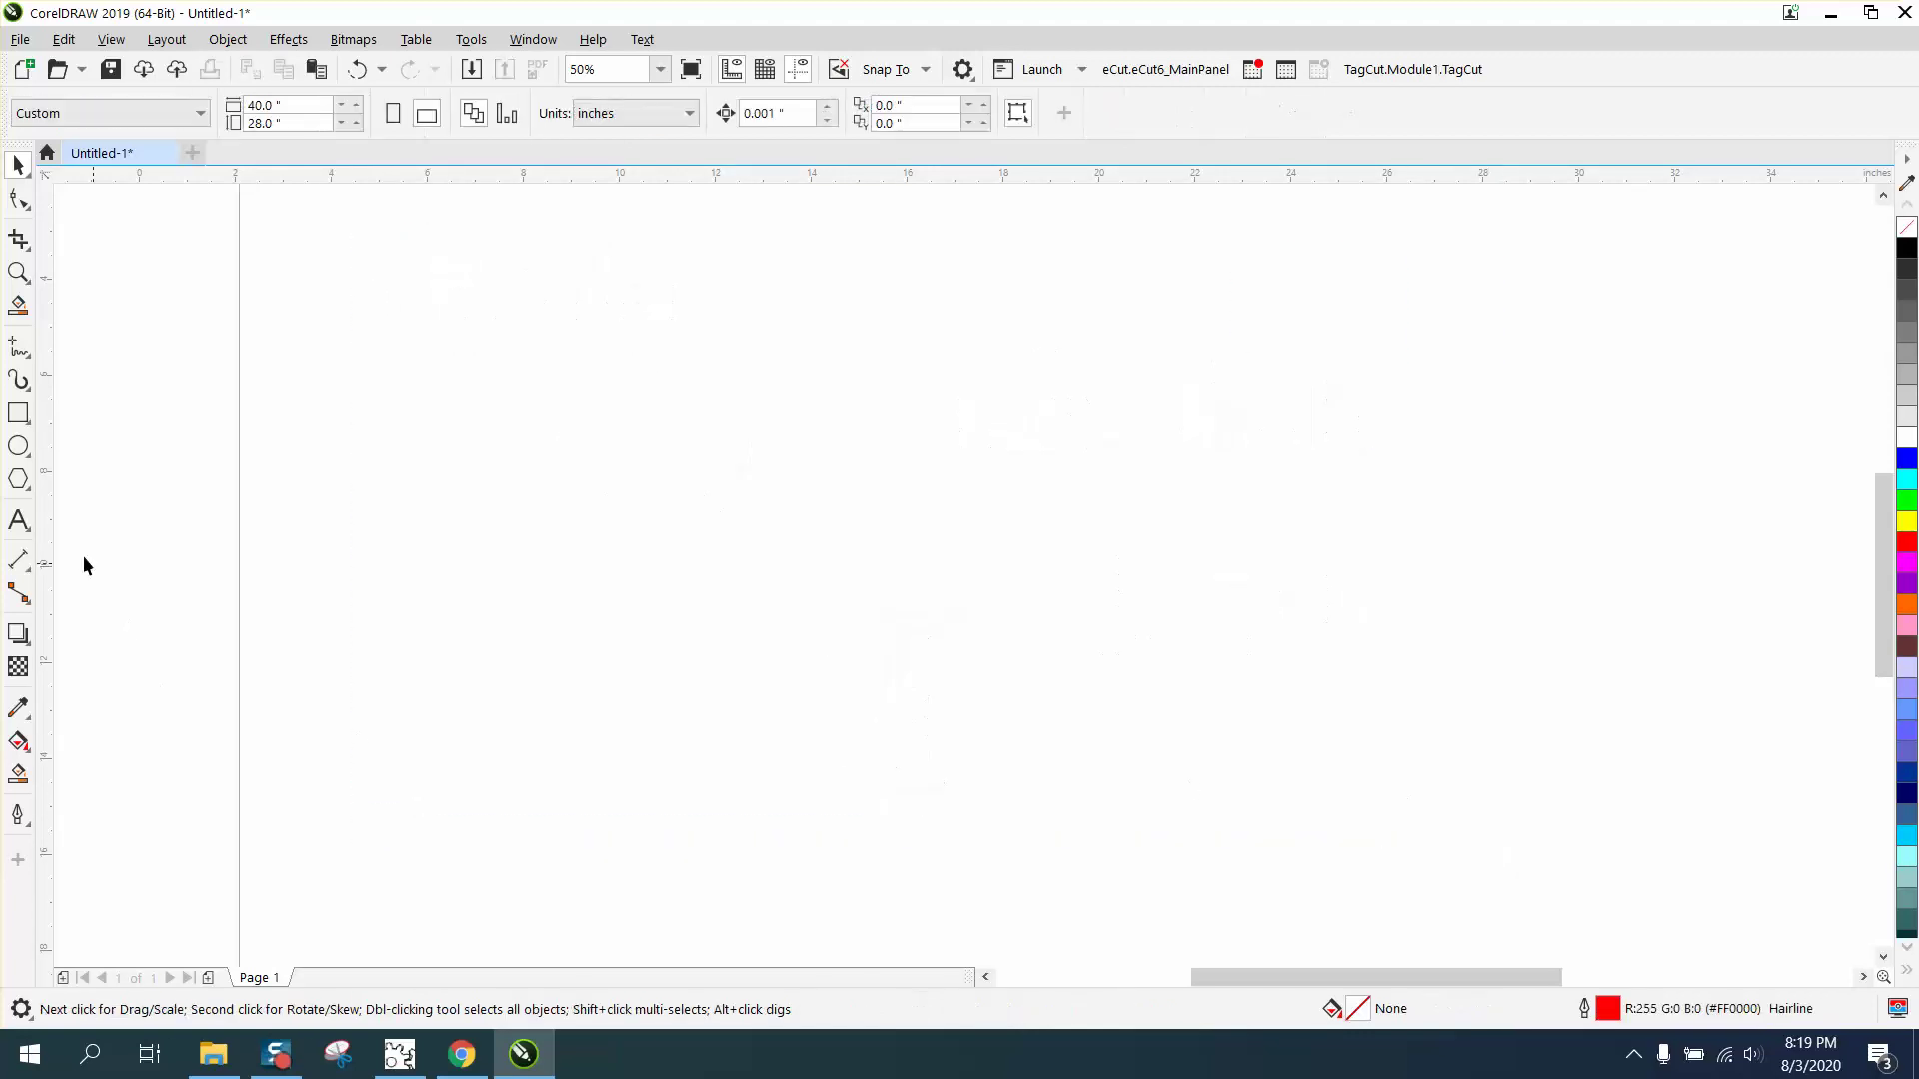
# Turn bold off in the text defaults and set the default size to 72 pt.
pyautogui.click(22, 522)
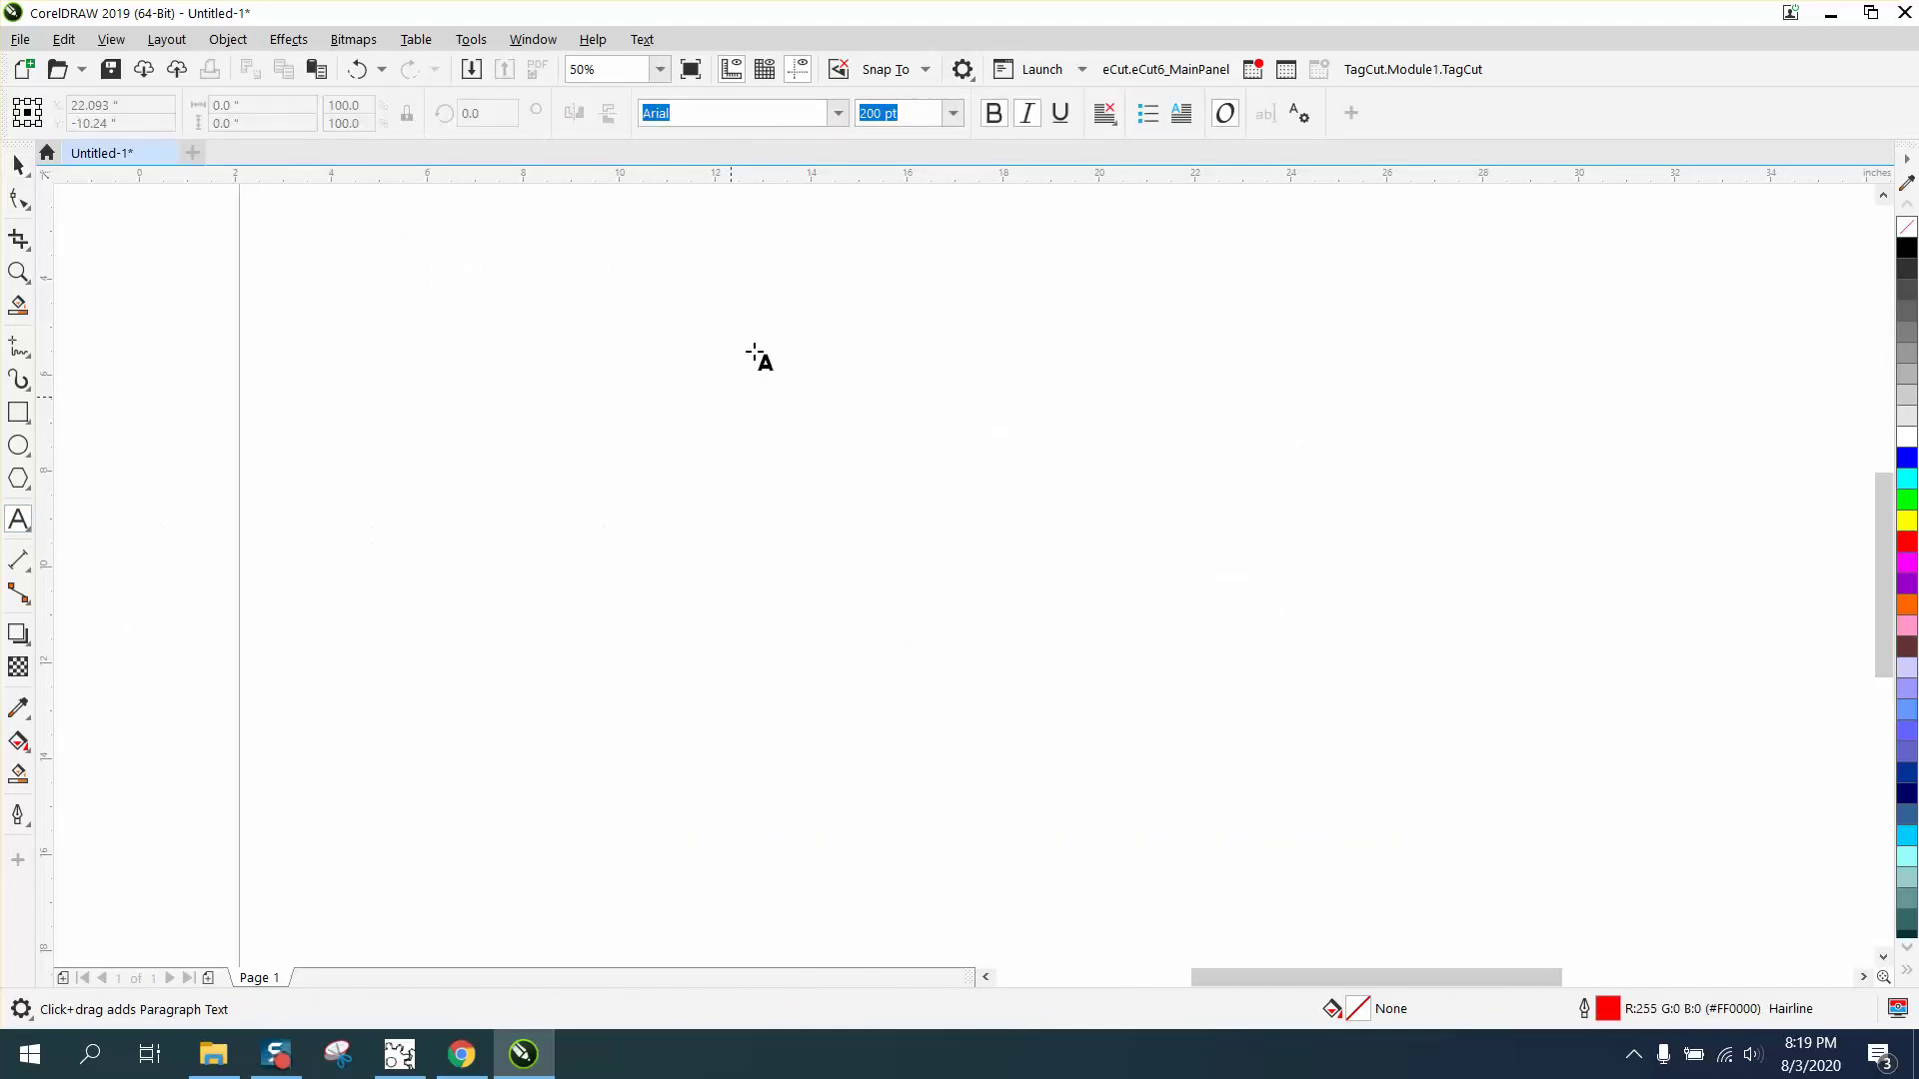
pyautogui.click(995, 118)
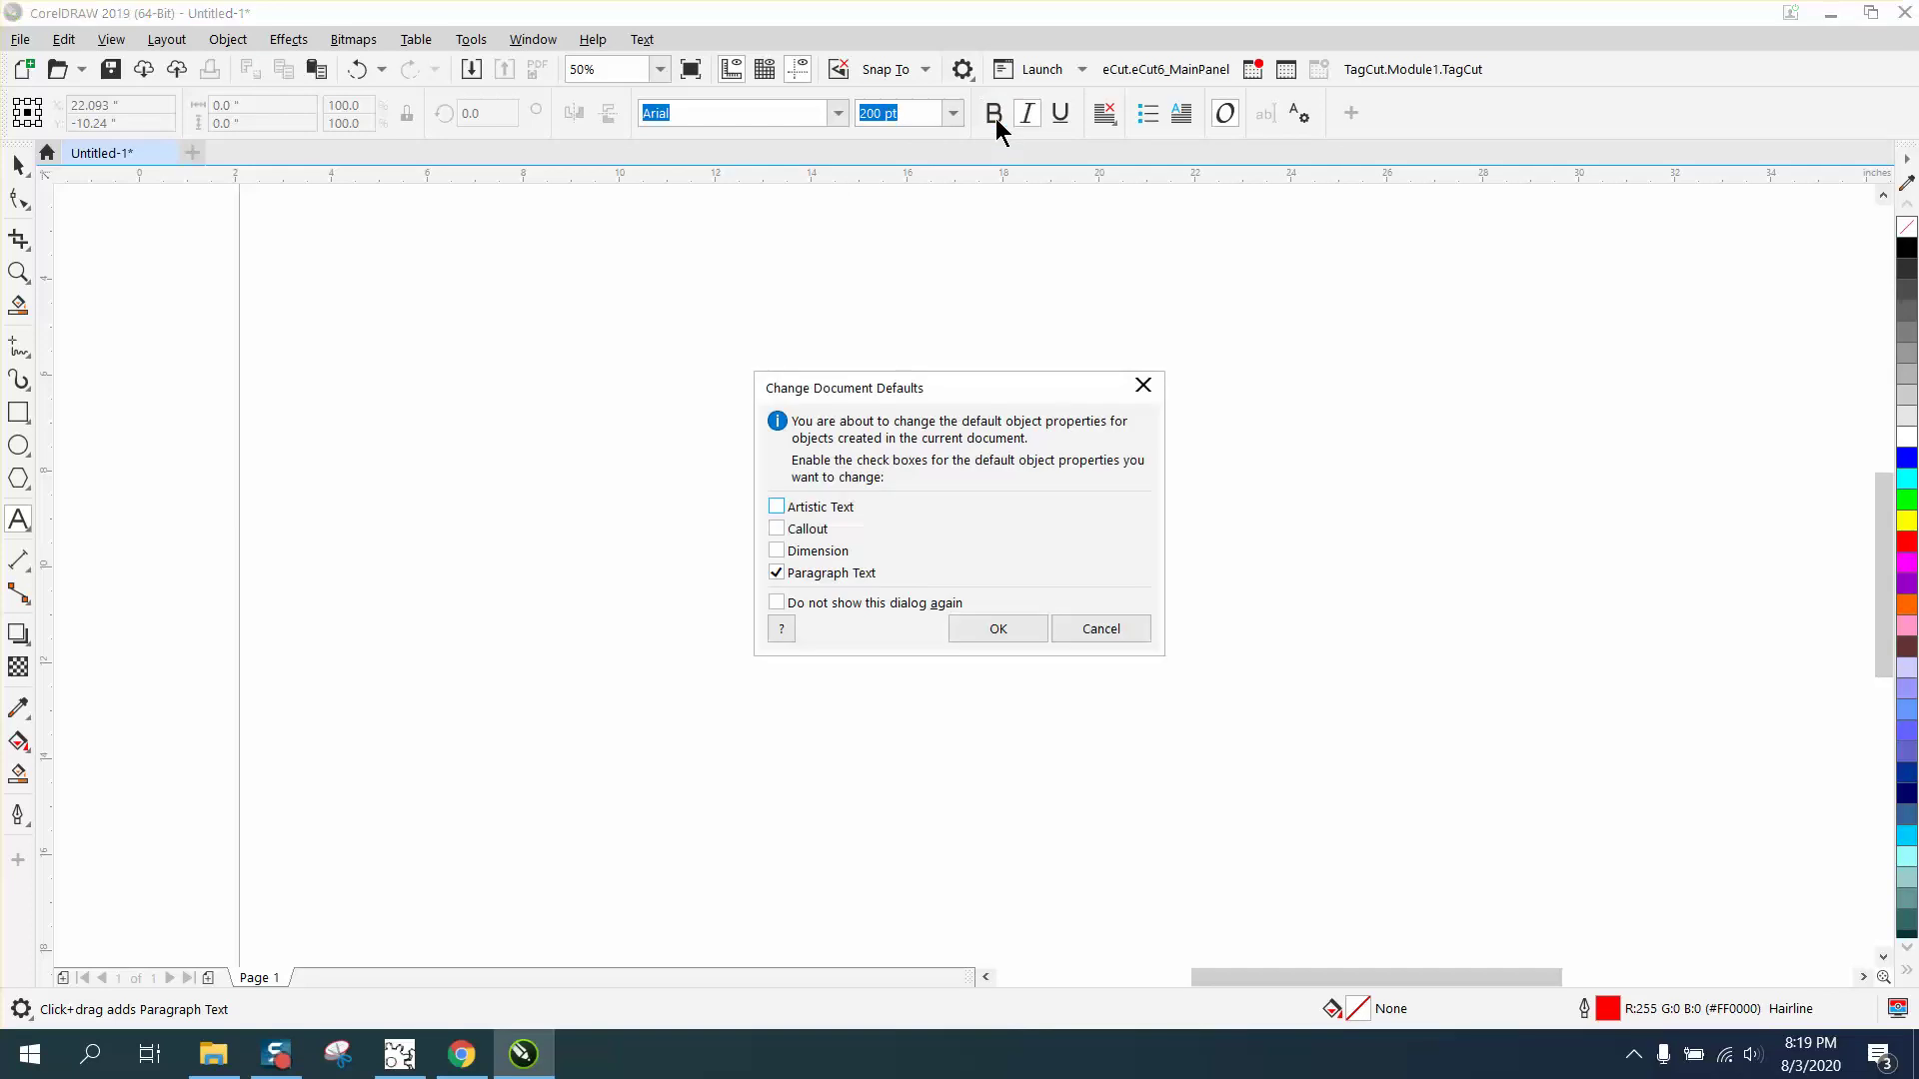
pyautogui.click(1000, 630)
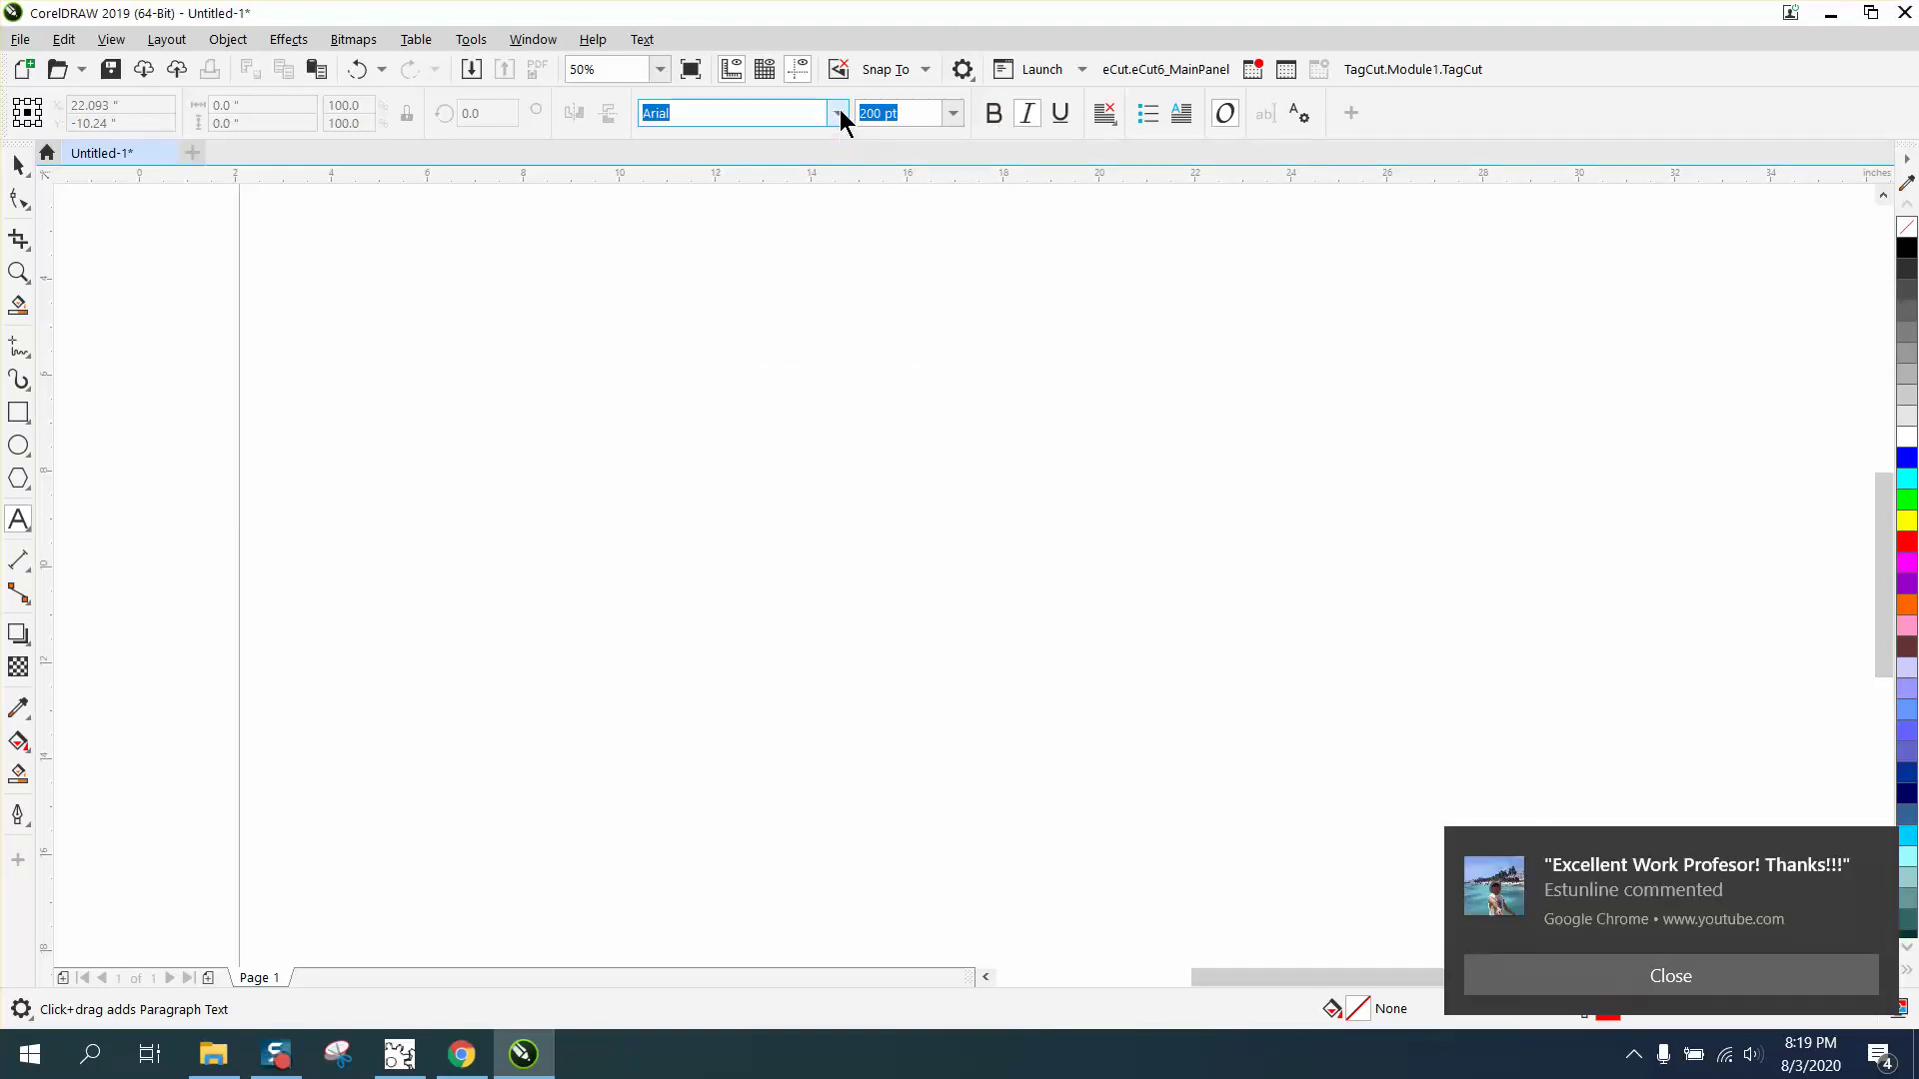
pyautogui.click(956, 113)
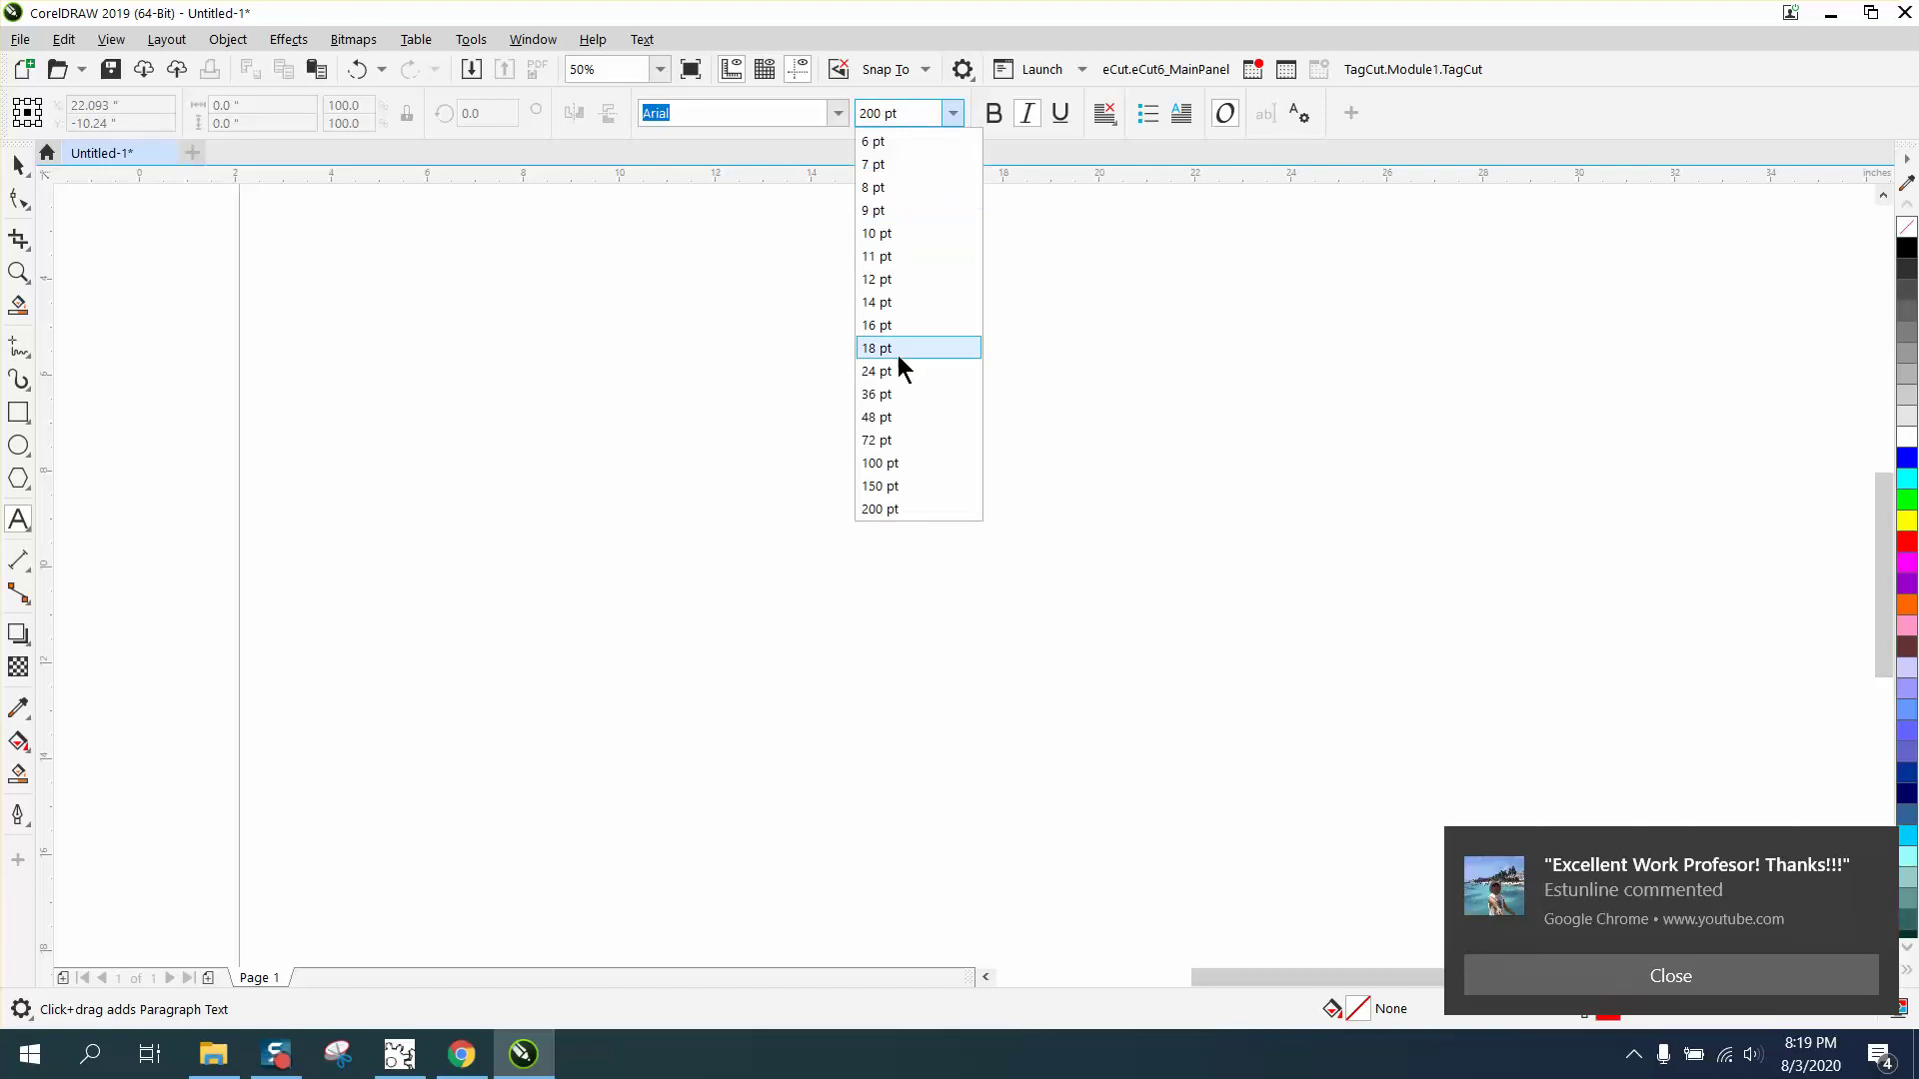
pyautogui.click(886, 441)
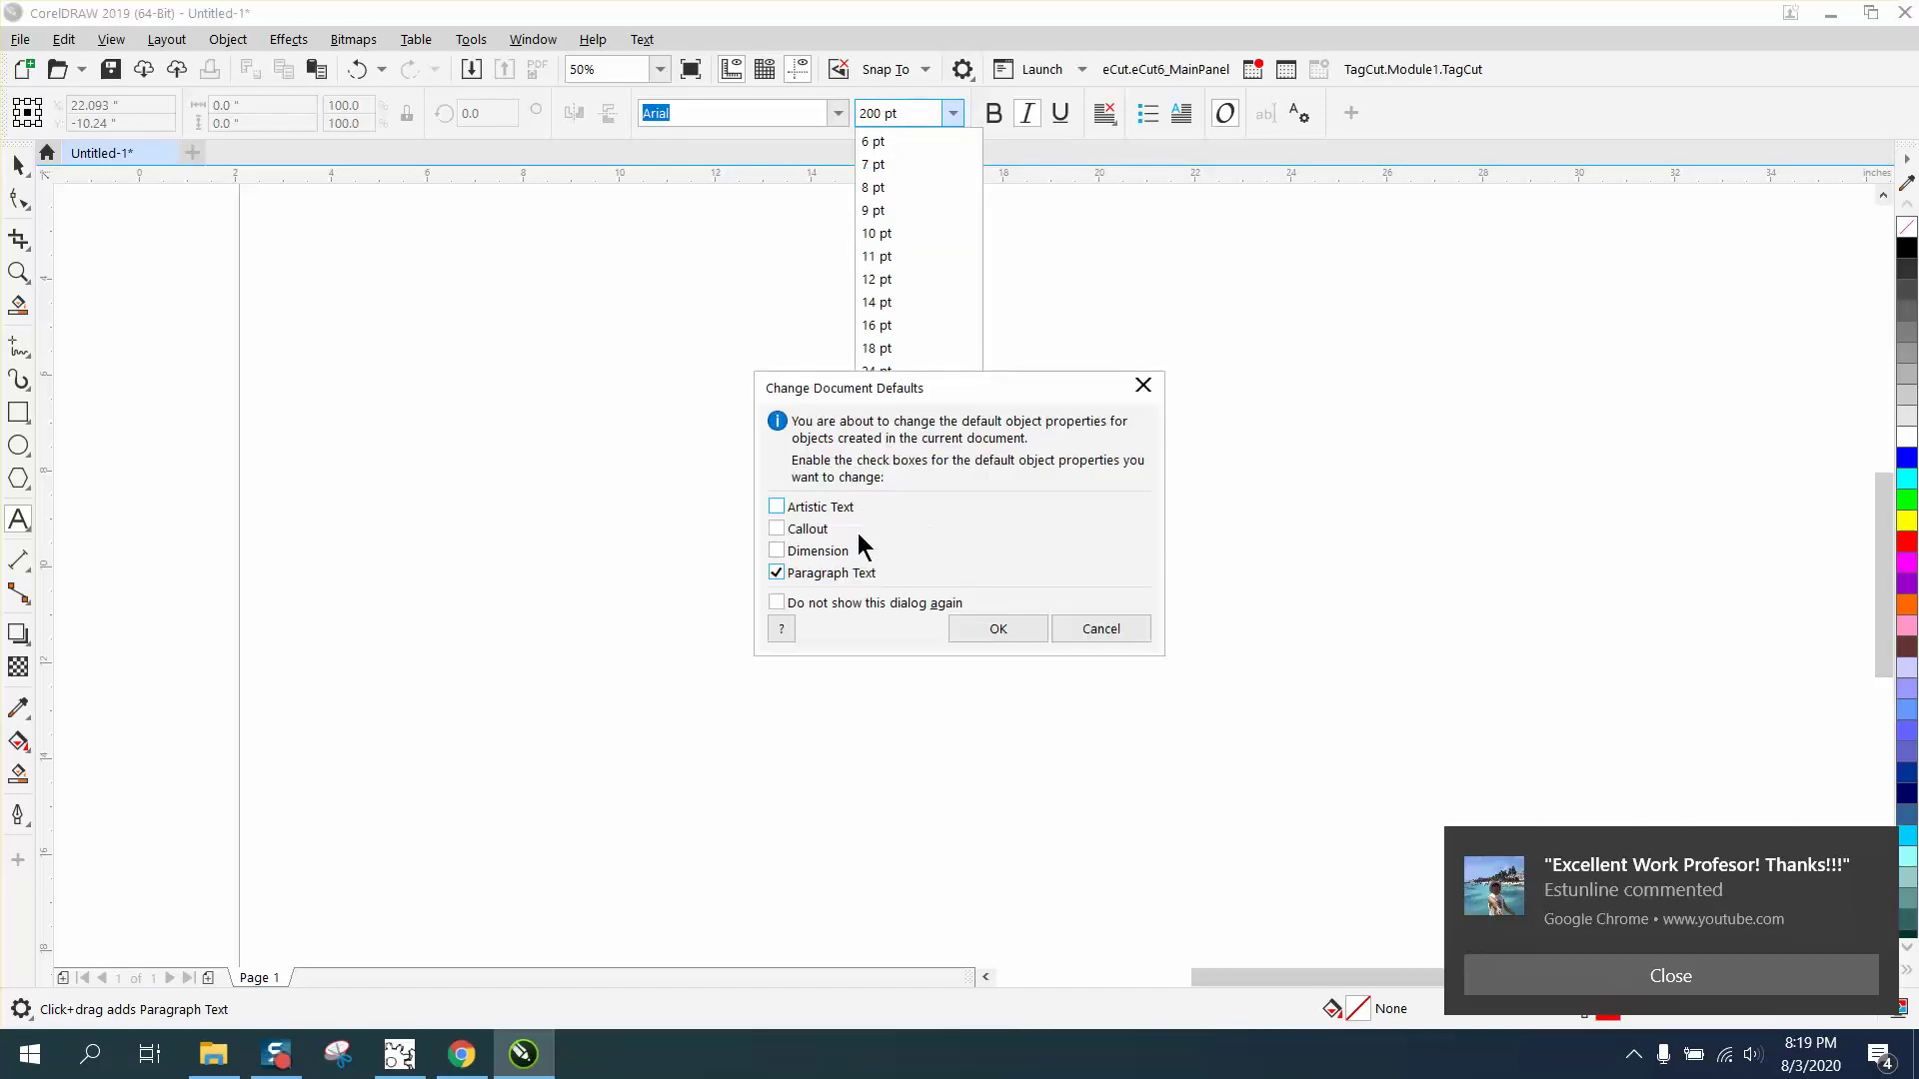
pyautogui.click(777, 507)
pyautogui.click(974, 622)
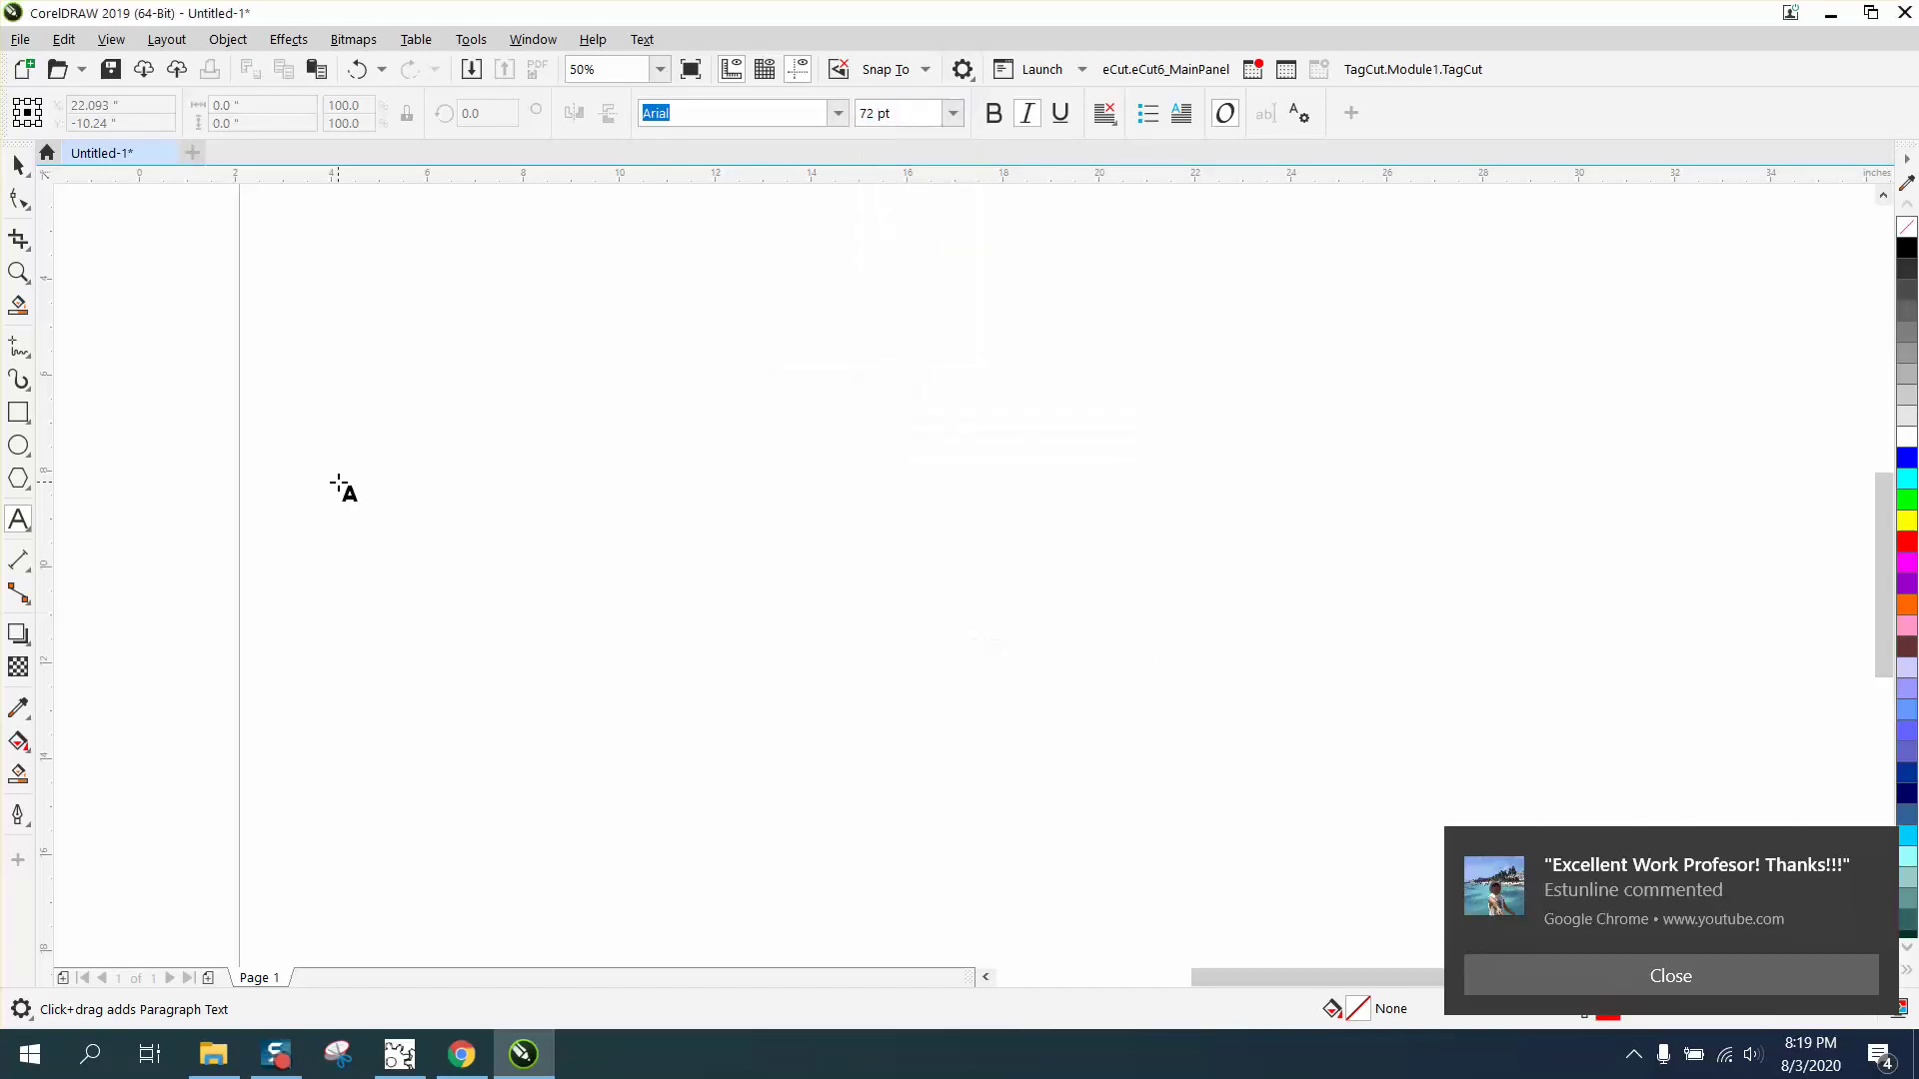
# Type an italic 'AFDDAS' sample on the page and deselect it.
pyautogui.click(558, 497)
pyautogui.write('AFDDAS')
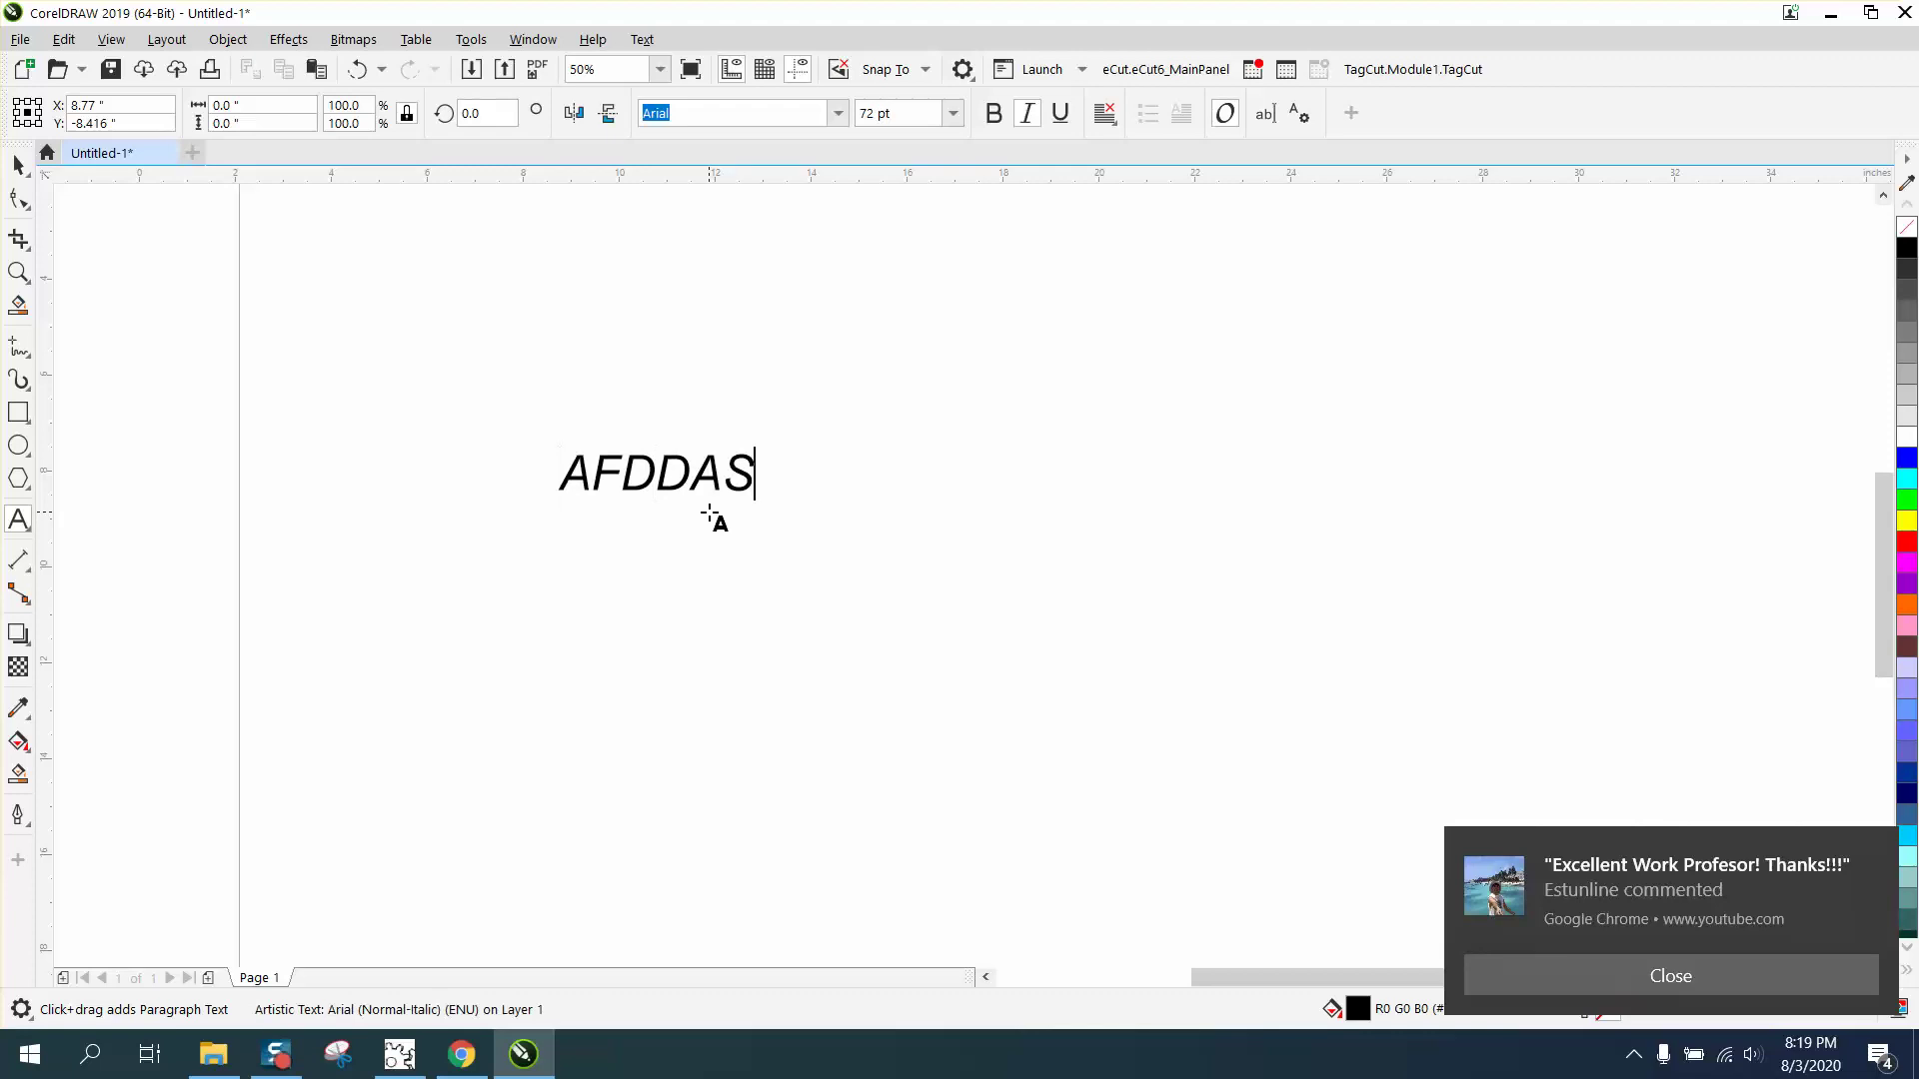
pyautogui.press('Escape')
pyautogui.hotkey('ctrl', 'space')
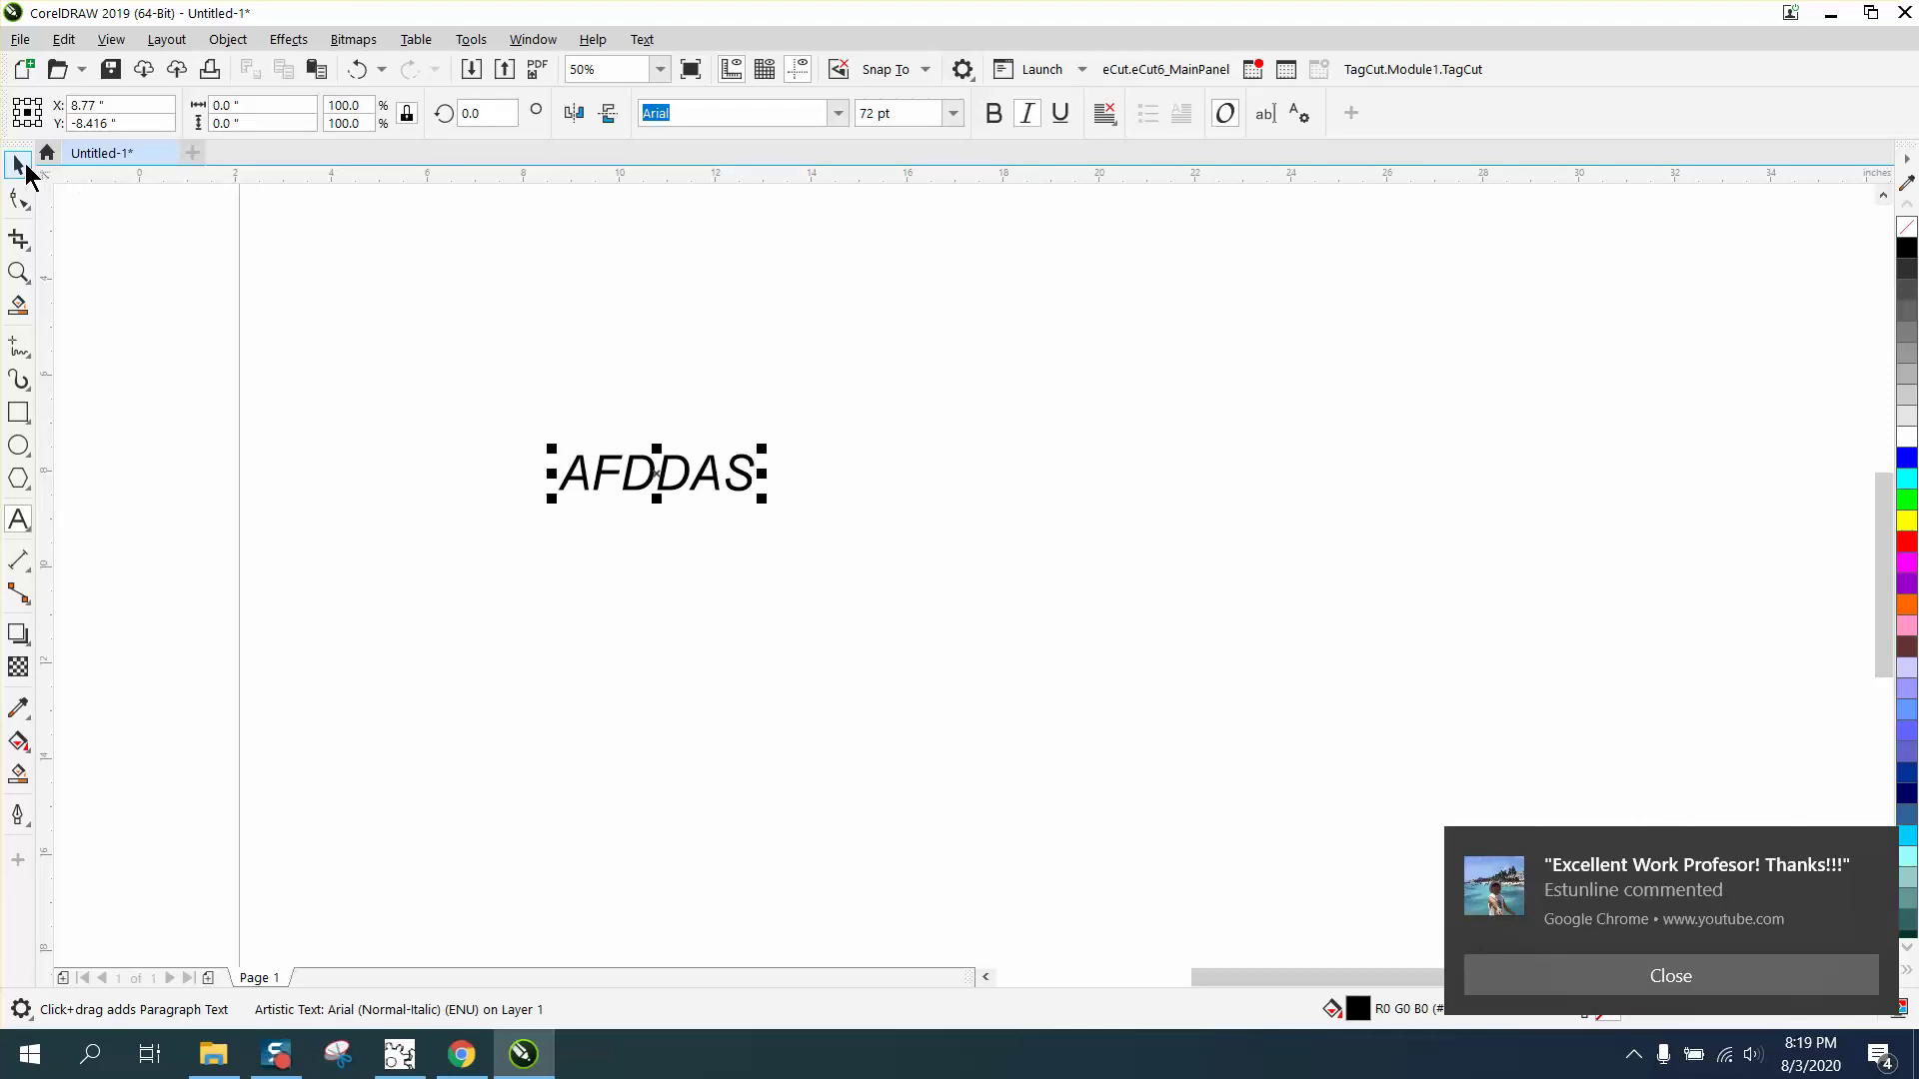
pyautogui.click(432, 376)
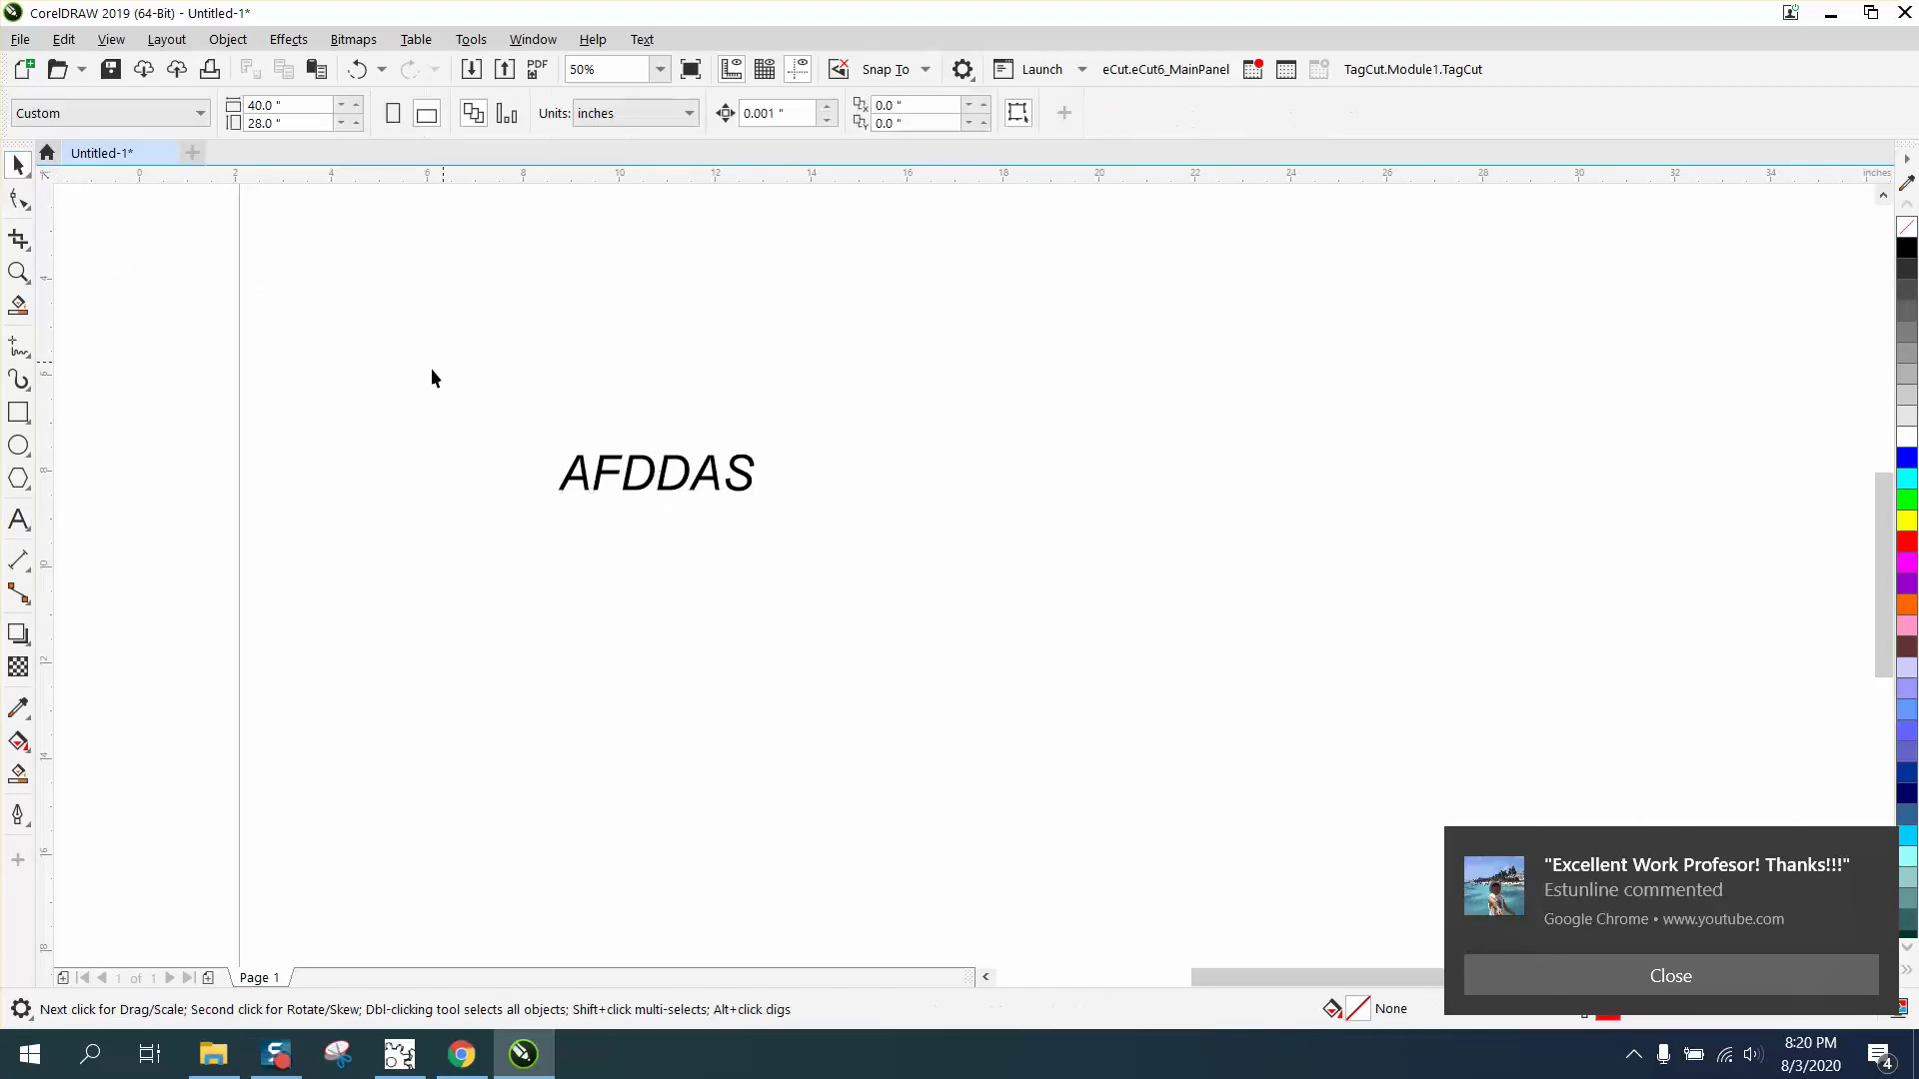
# Turn italic off in the text defaults and type an upright 'ADFDA' above AFDDAS.
pyautogui.click(19, 521)
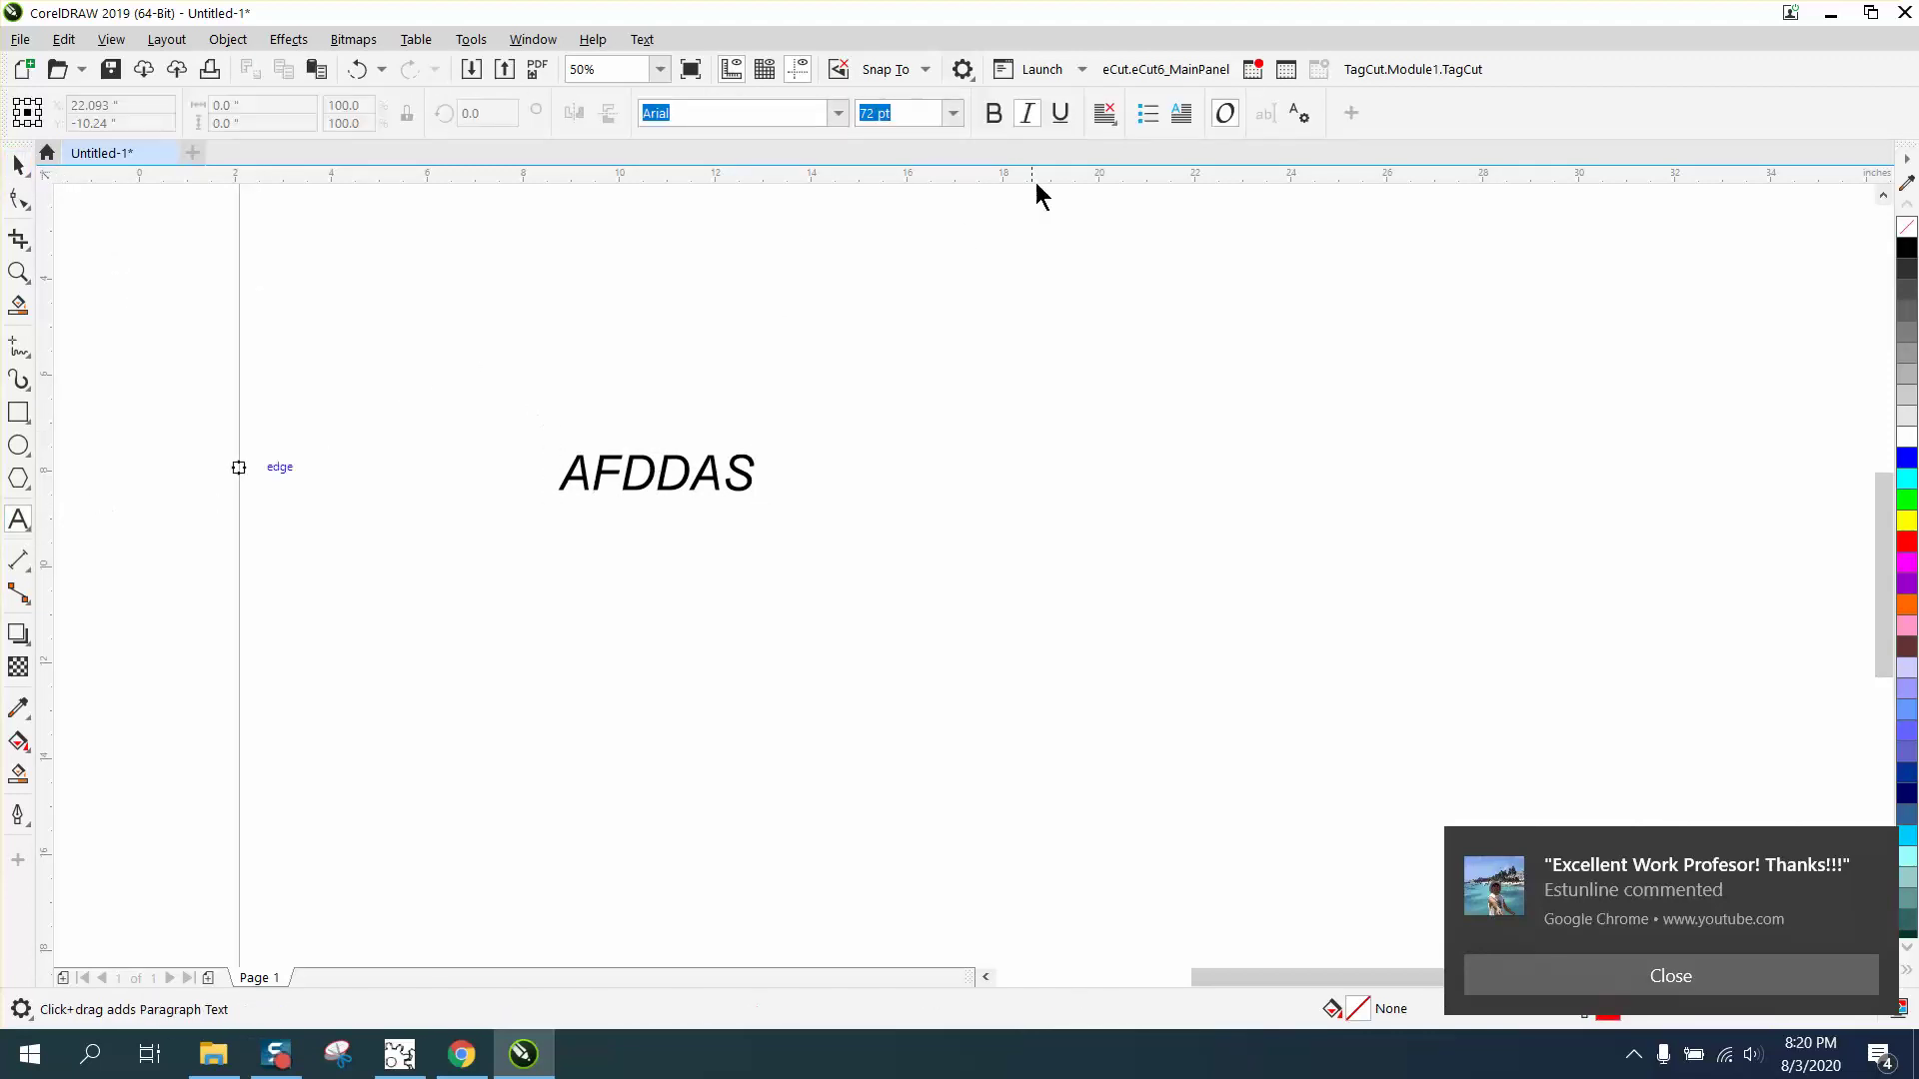
pyautogui.click(1027, 114)
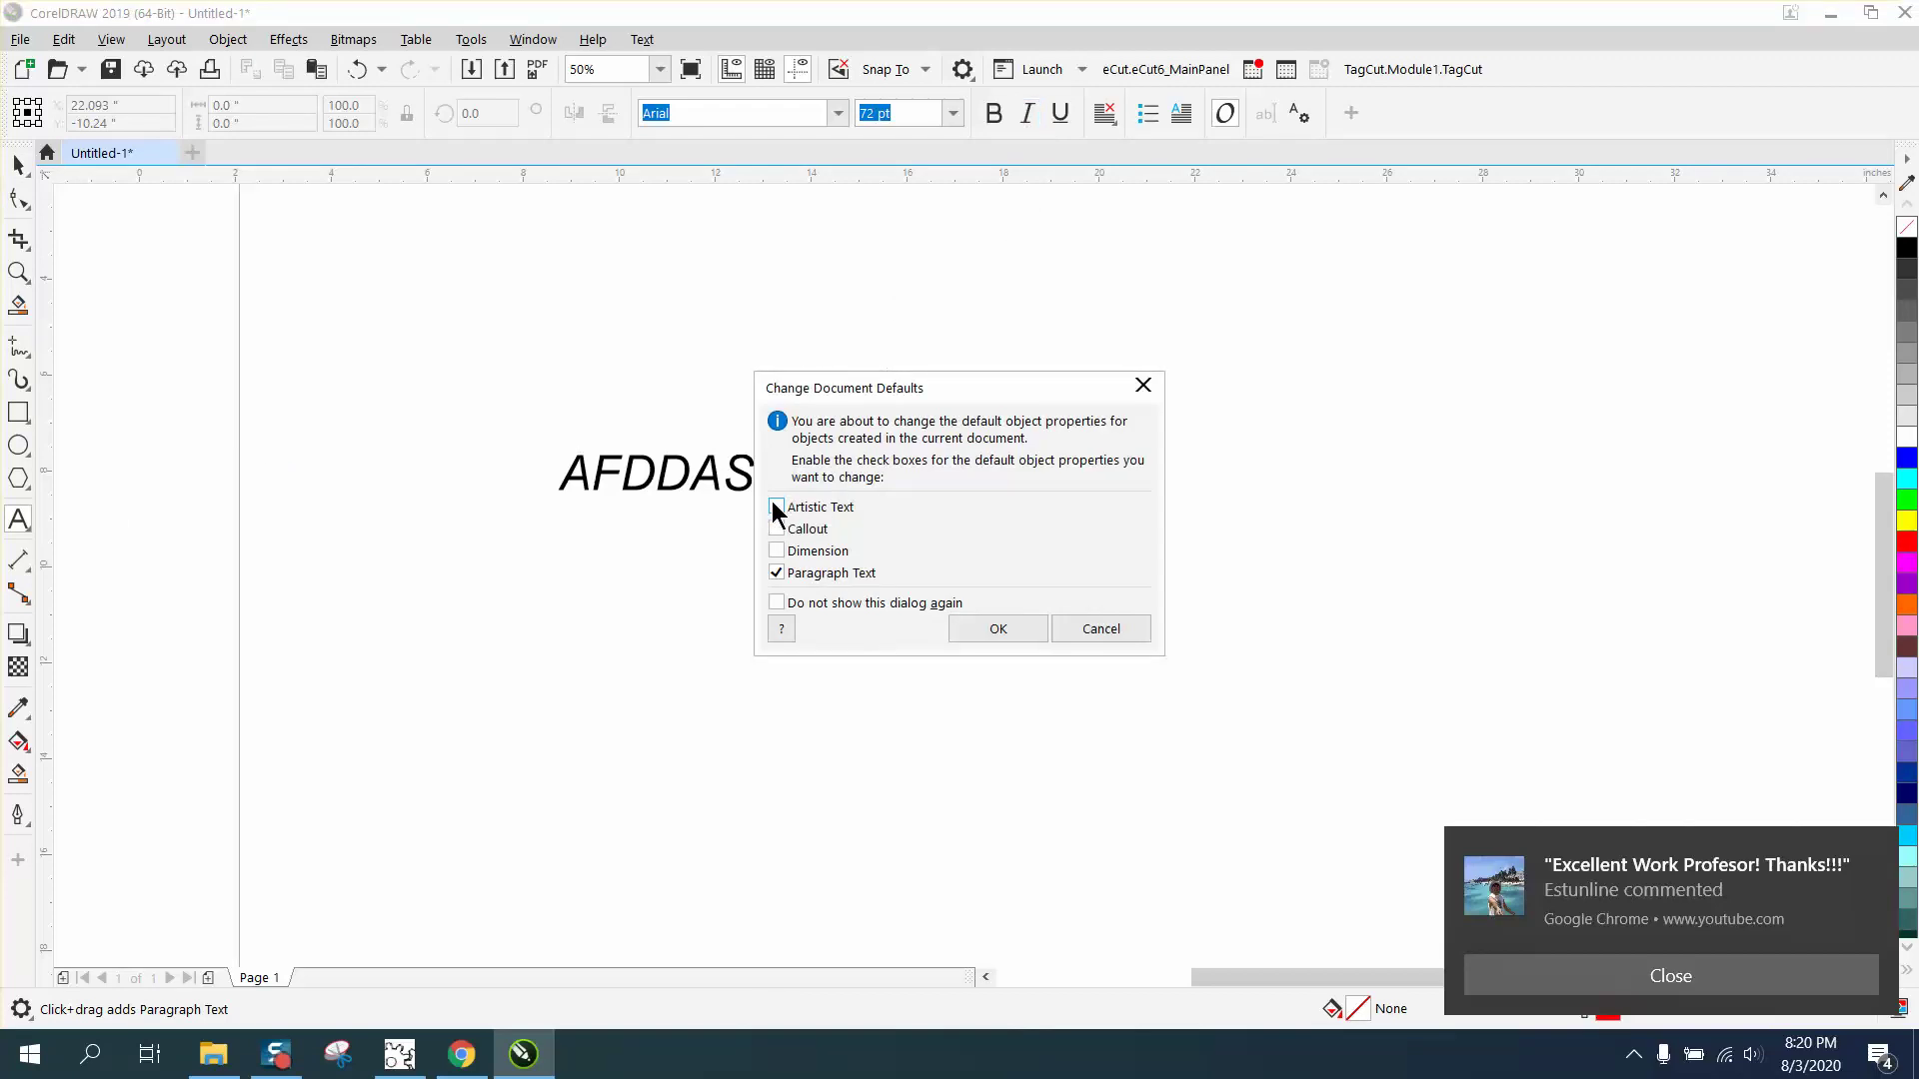
pyautogui.click(1005, 629)
pyautogui.click(860, 329)
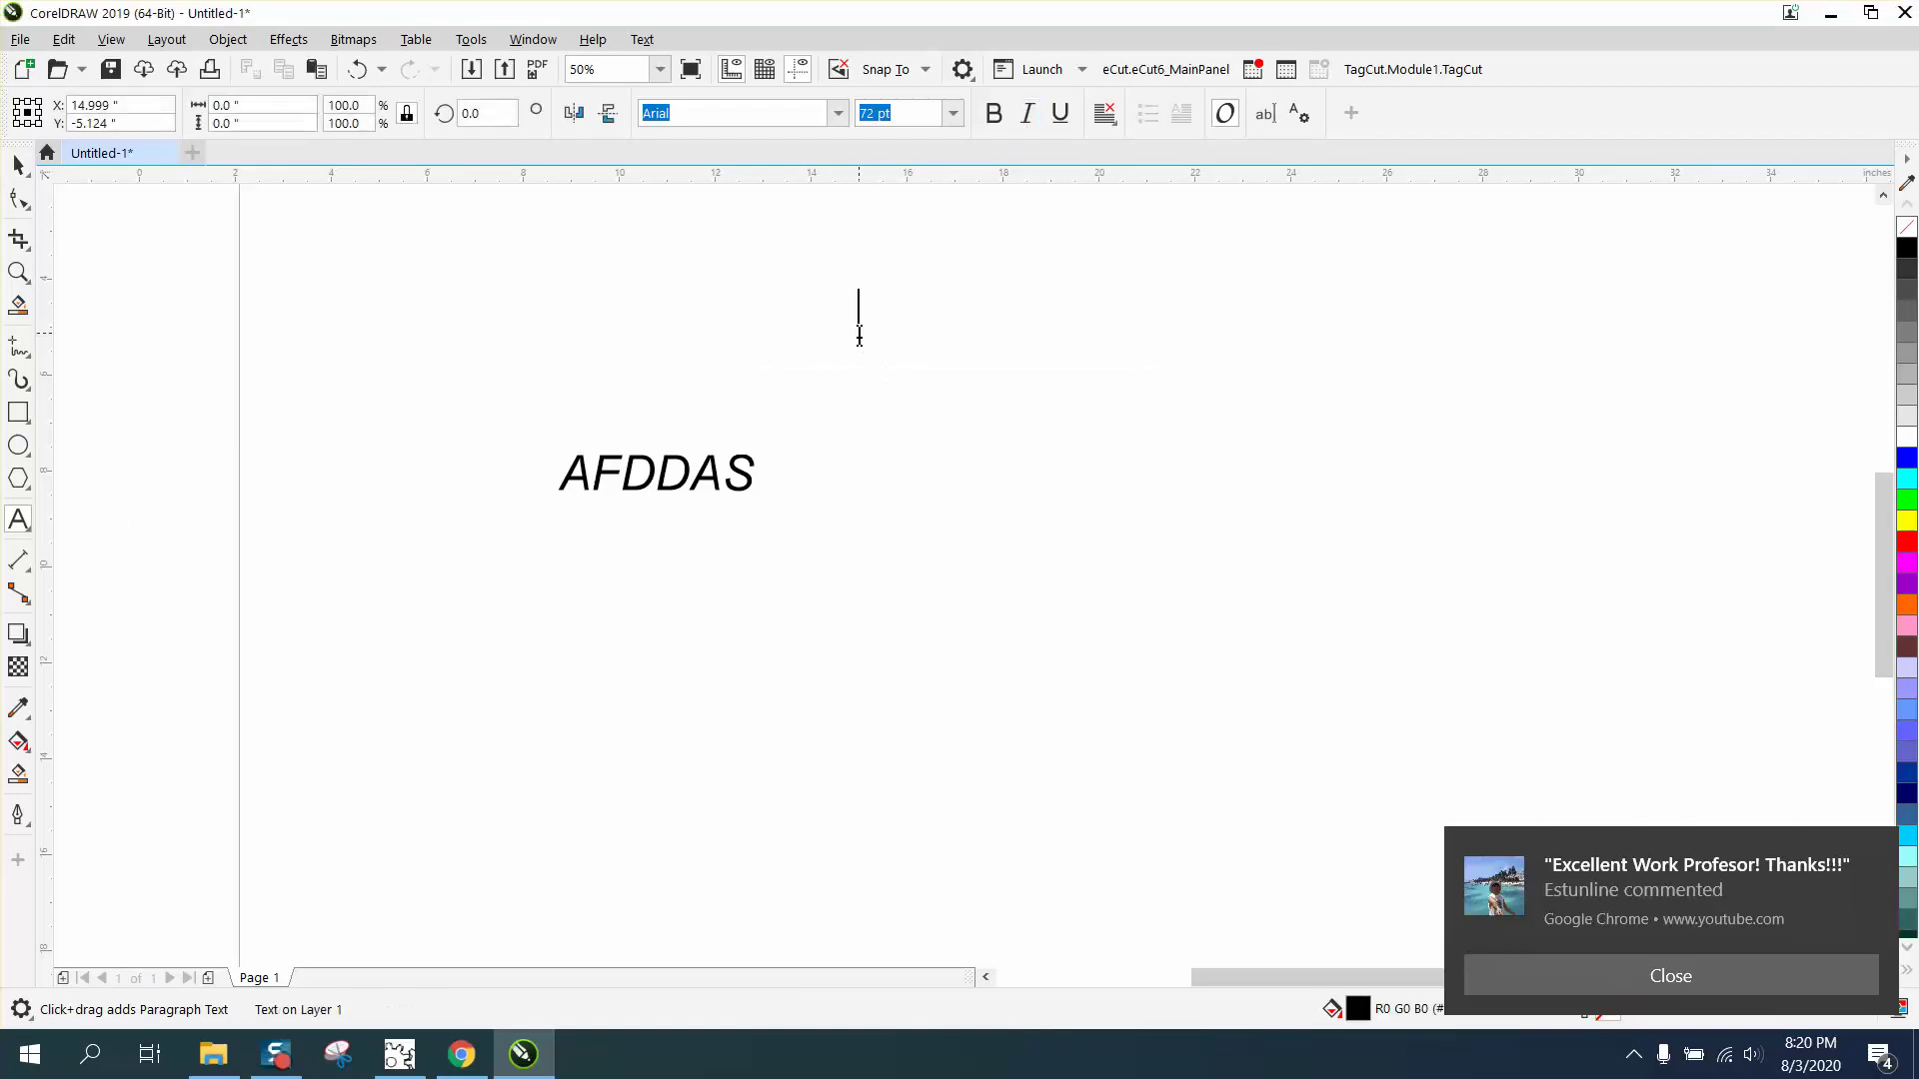
pyautogui.write('ADFDA')
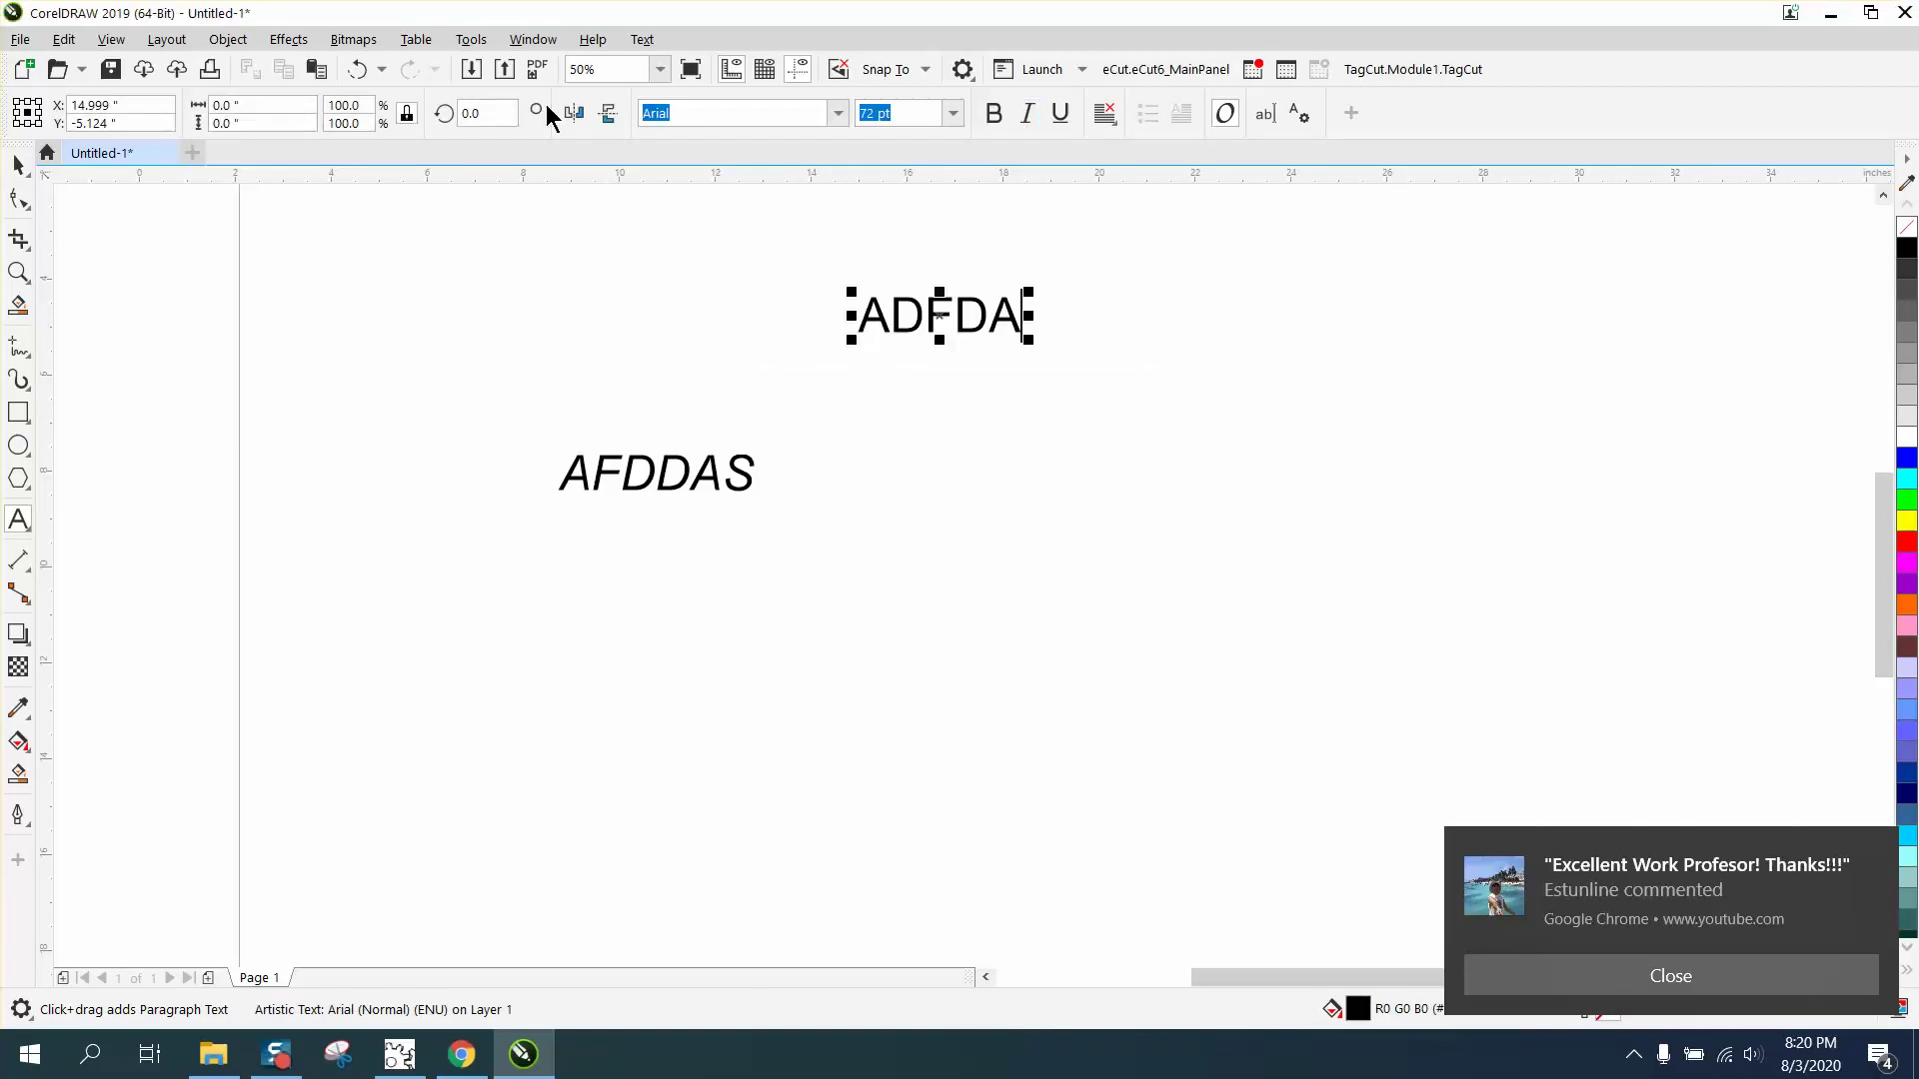
# Save all current settings, including the Arial 72 pt text defaults, via Tools > Save Settings as Default.
pyautogui.click(452, 39)
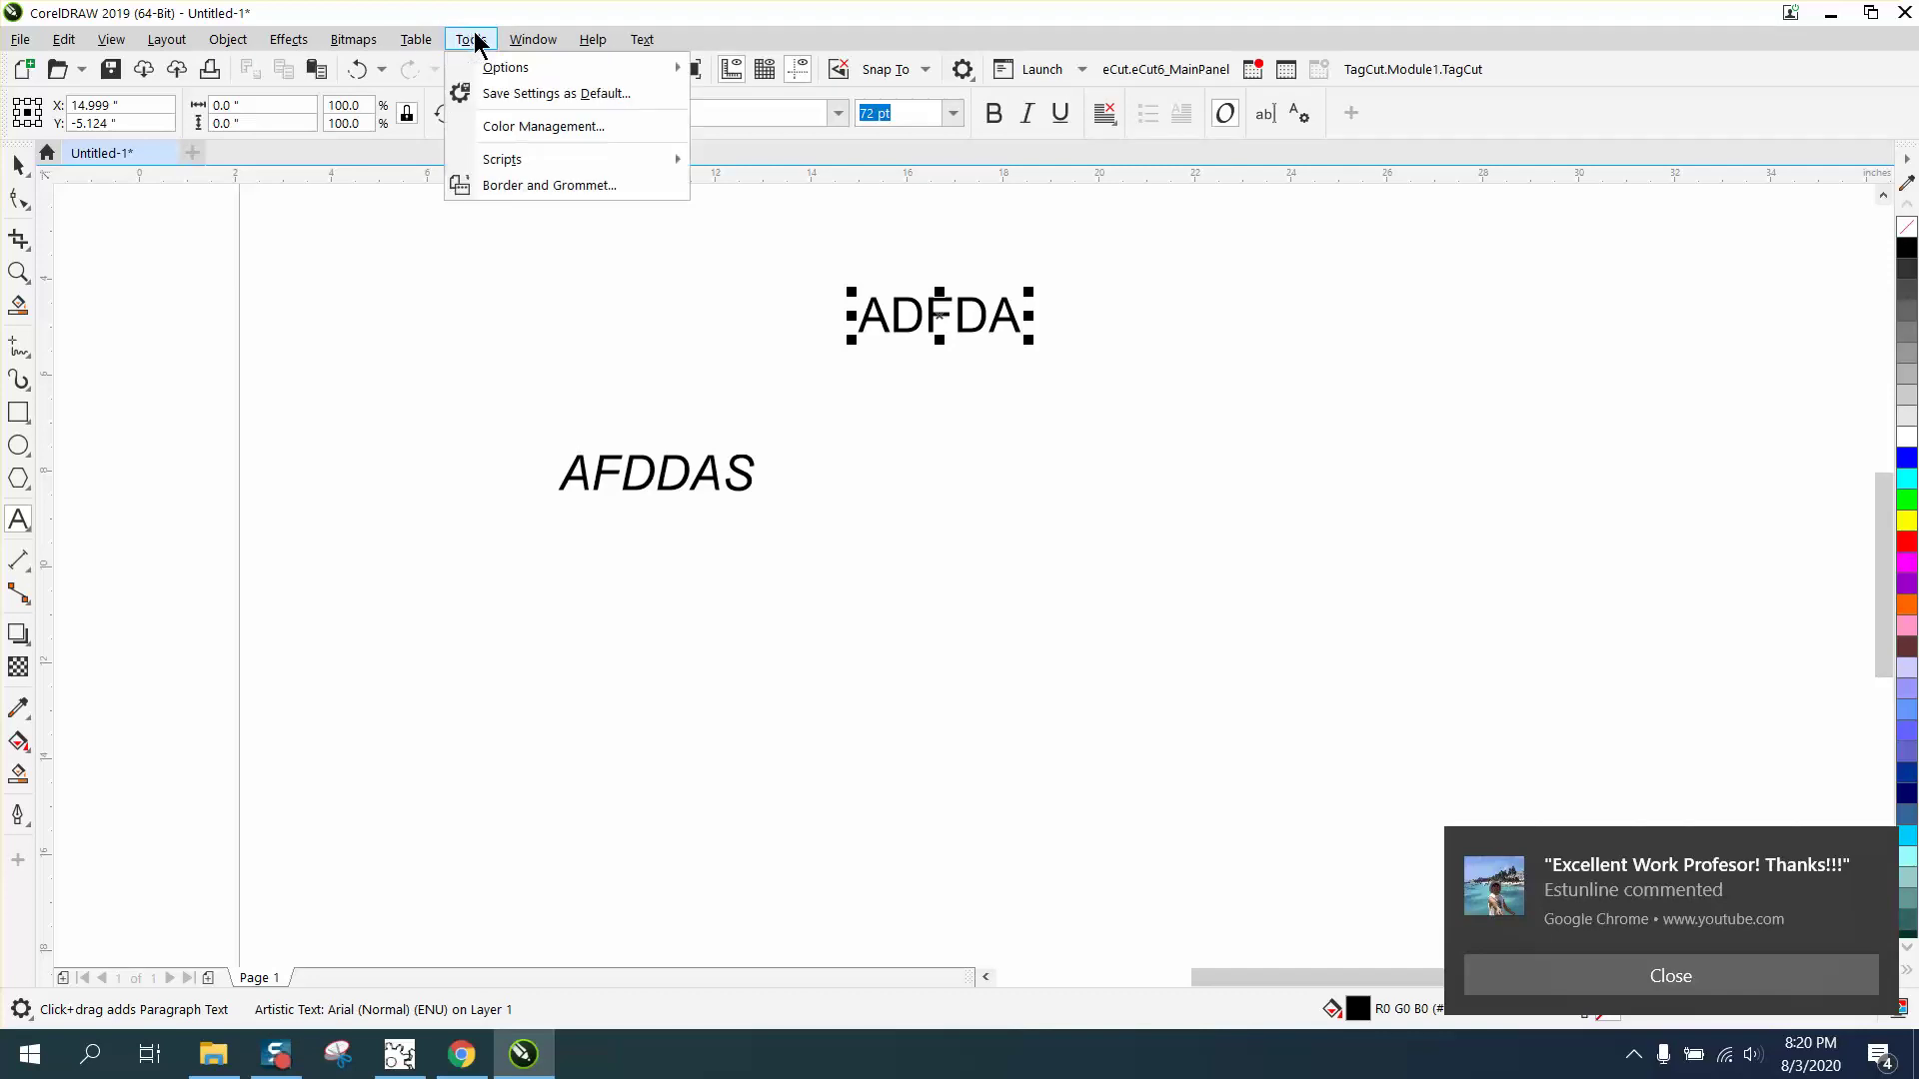
pyautogui.click(492, 91)
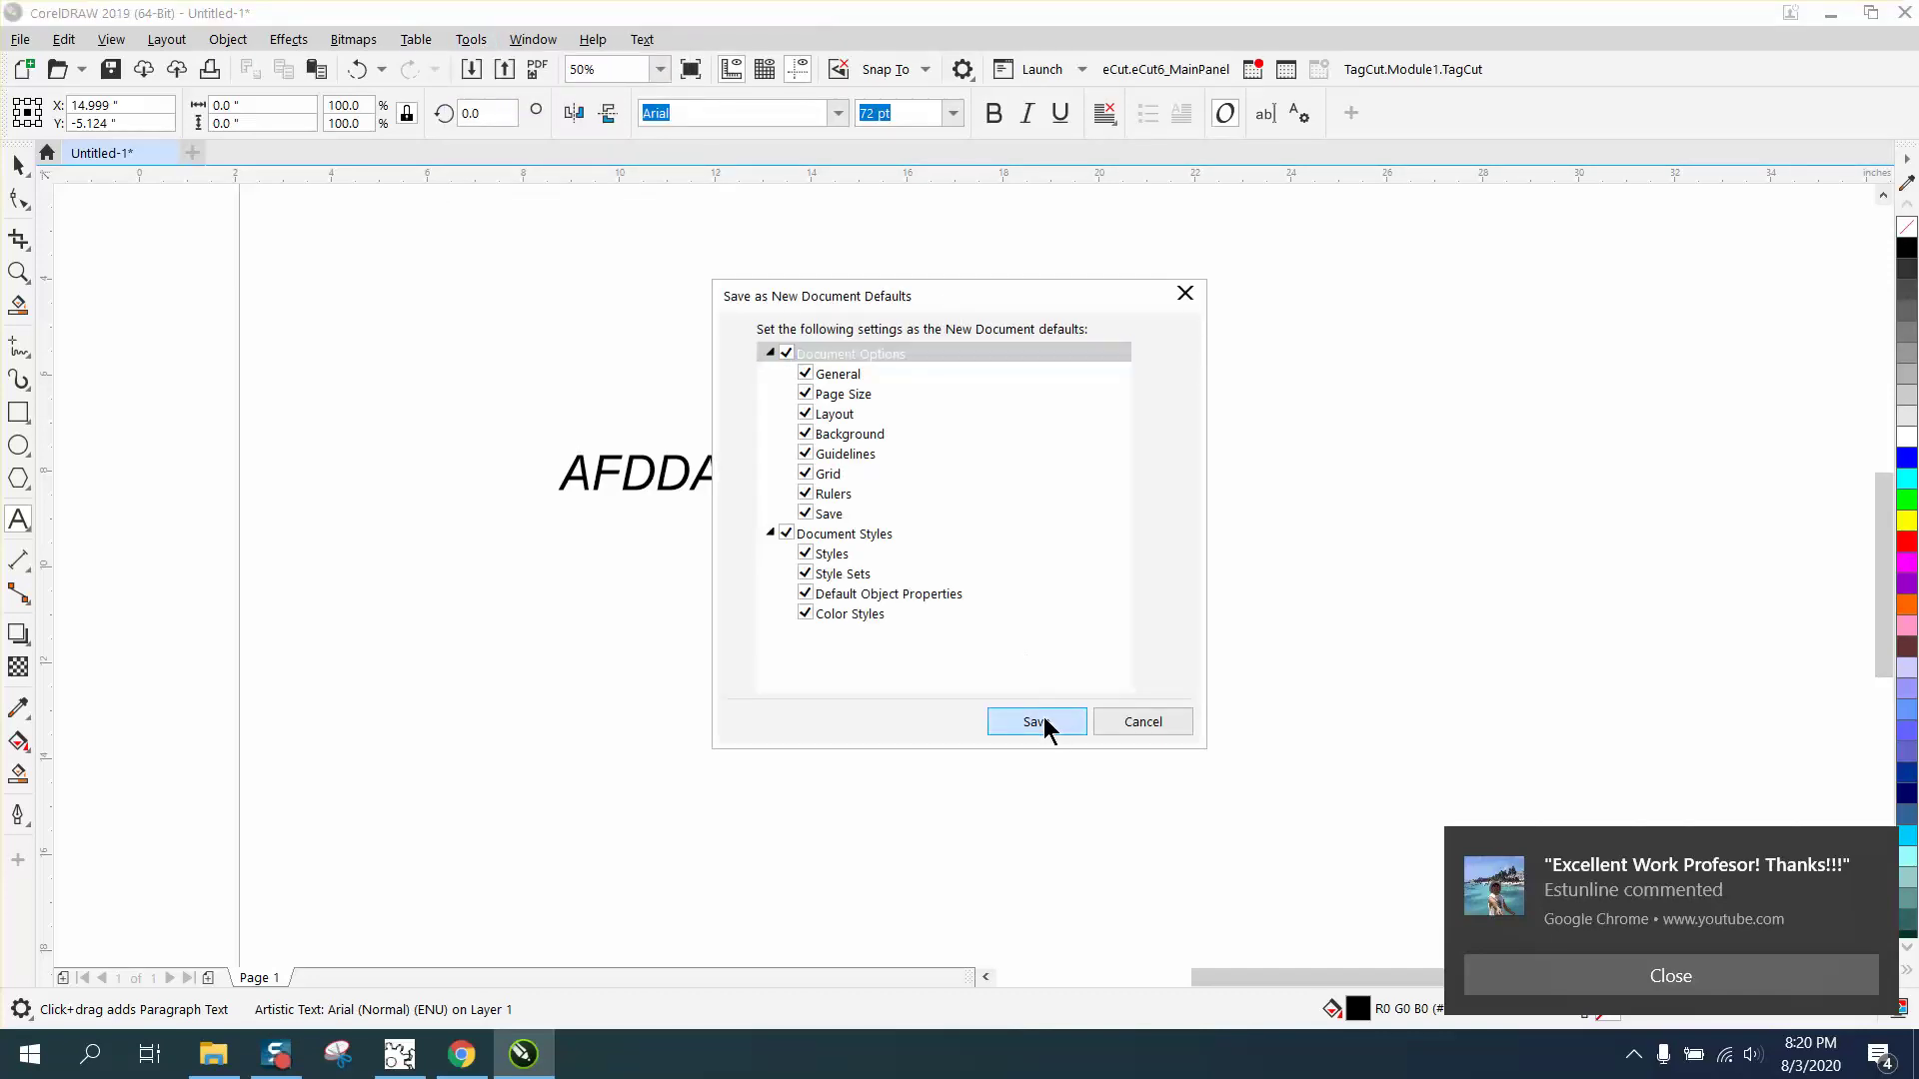
pyautogui.click(1043, 717)
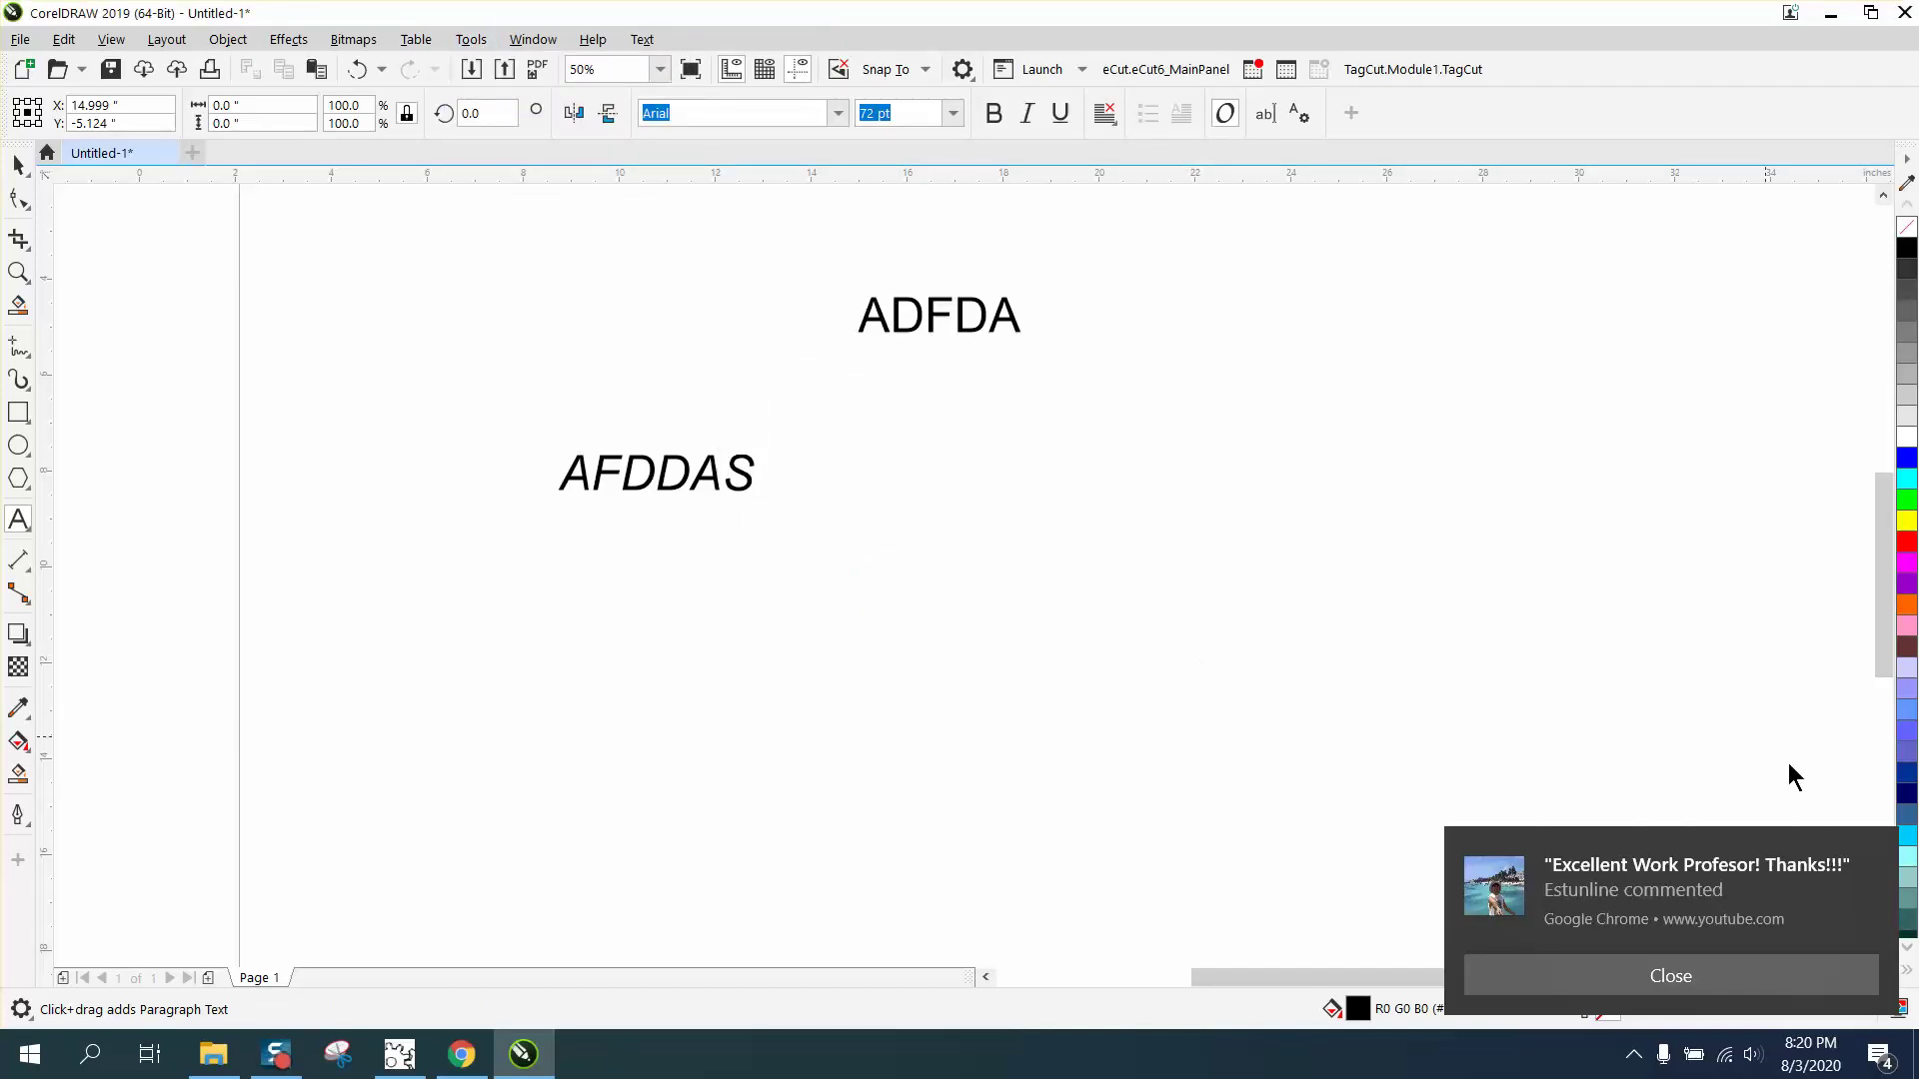